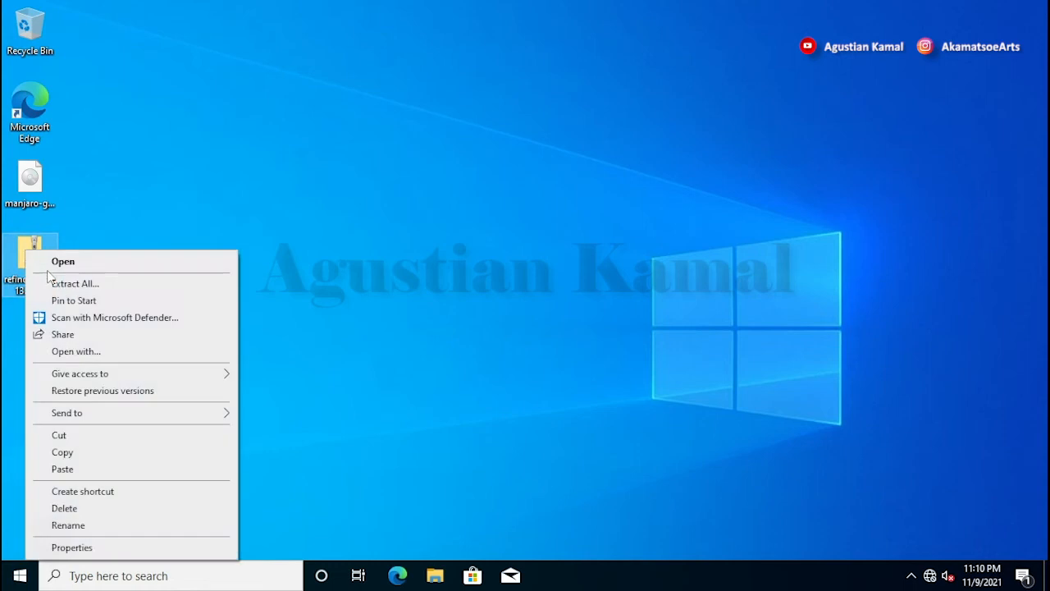
Step: Extract the rEFInd zip archive and open the extracted refind-bin-0.13.2 folder
left_click(58, 281)
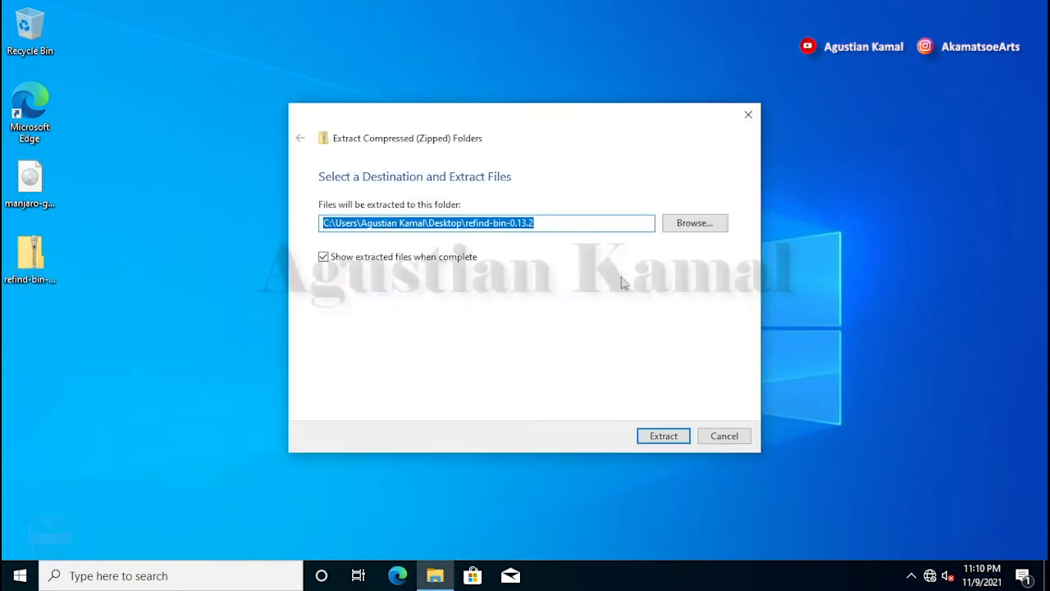
left_click(667, 435)
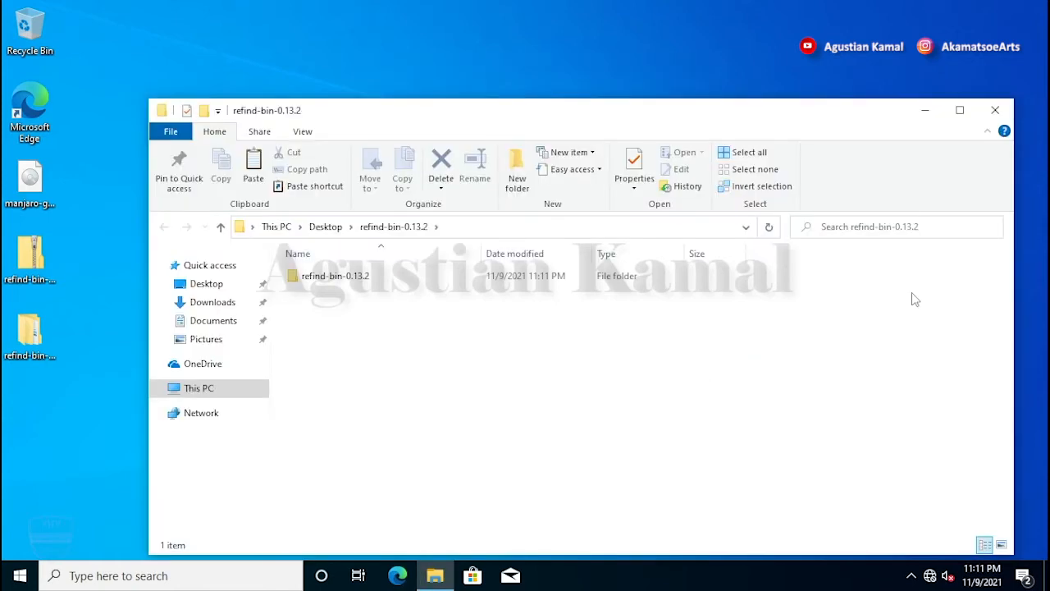
double_click(361, 287)
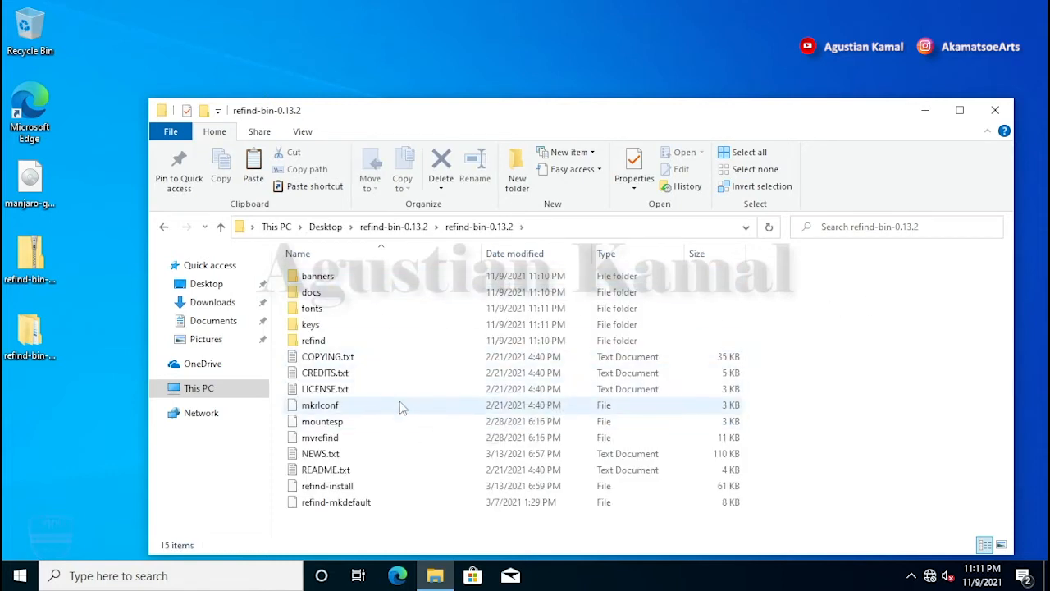
Step: Copy the refind folder into C:\Program Files, granting administrator permission
right_click(321, 347)
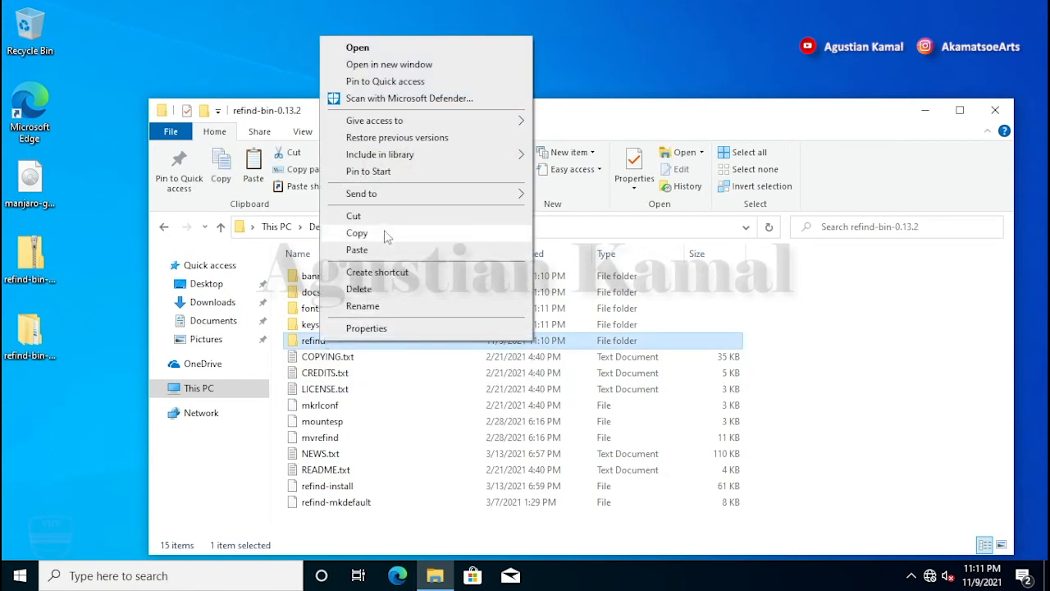
left_click(384, 229)
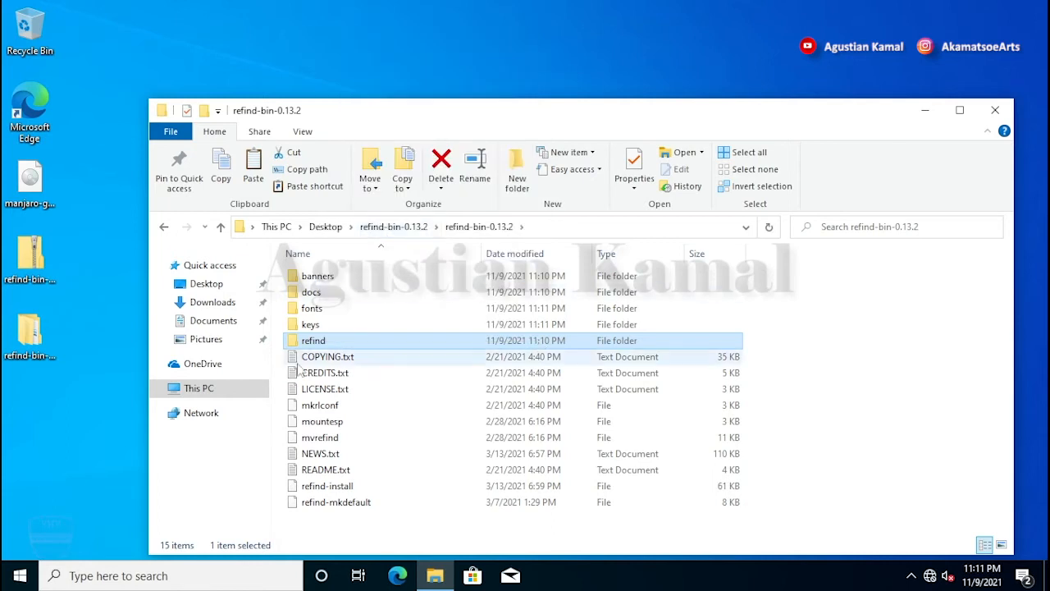
left_click(204, 393)
left_click(385, 451)
double_click(402, 451)
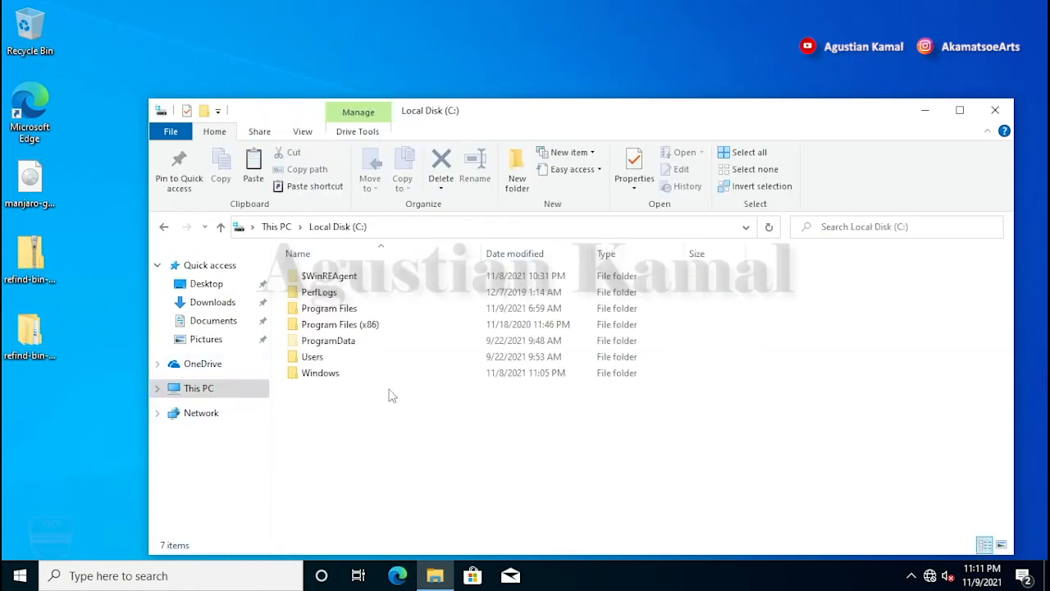
double_click(356, 307)
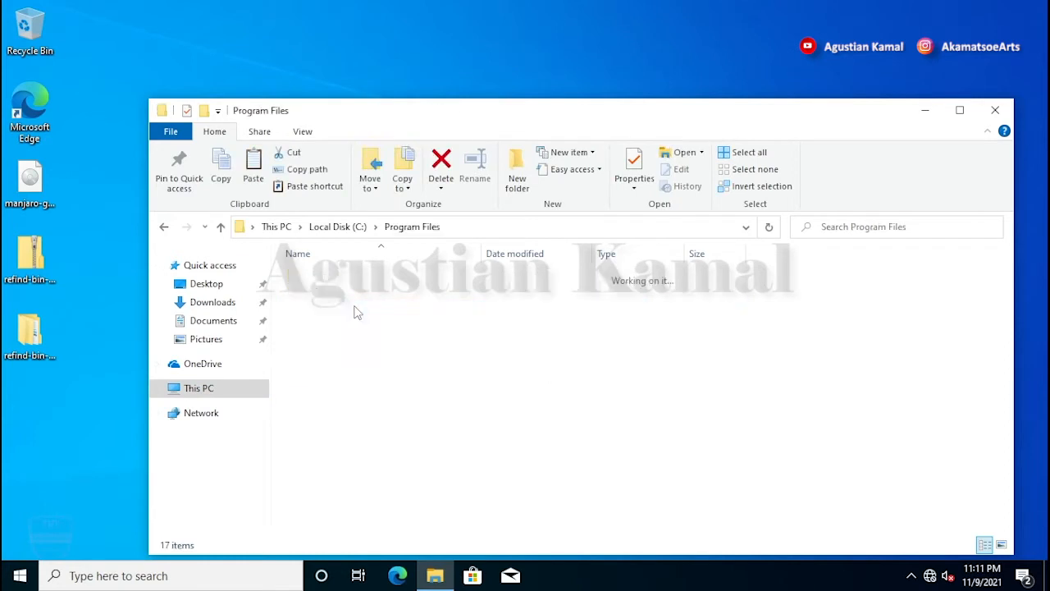
right_click(816, 339)
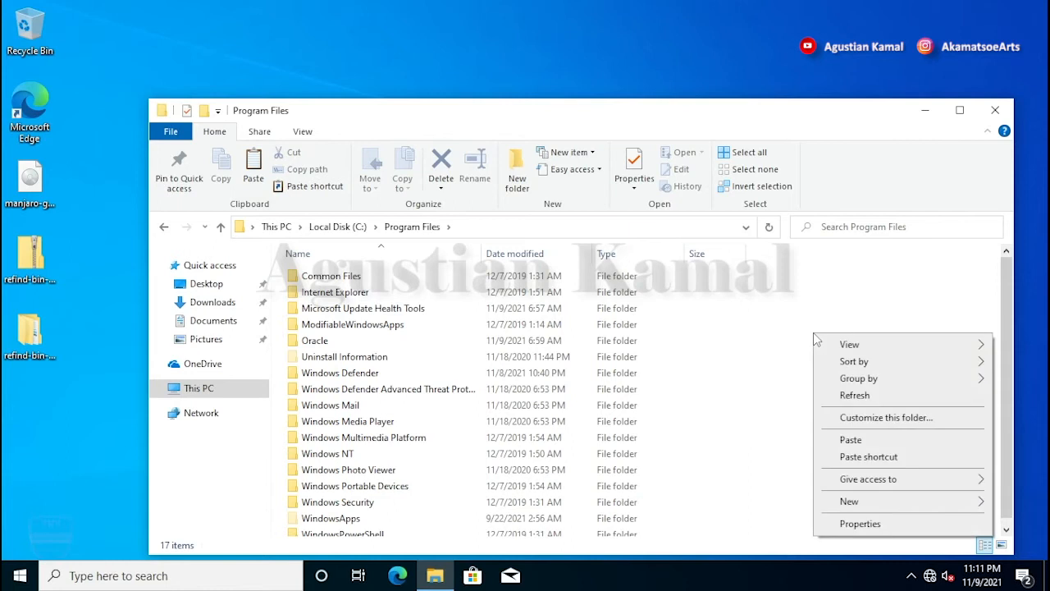
left_click(850, 437)
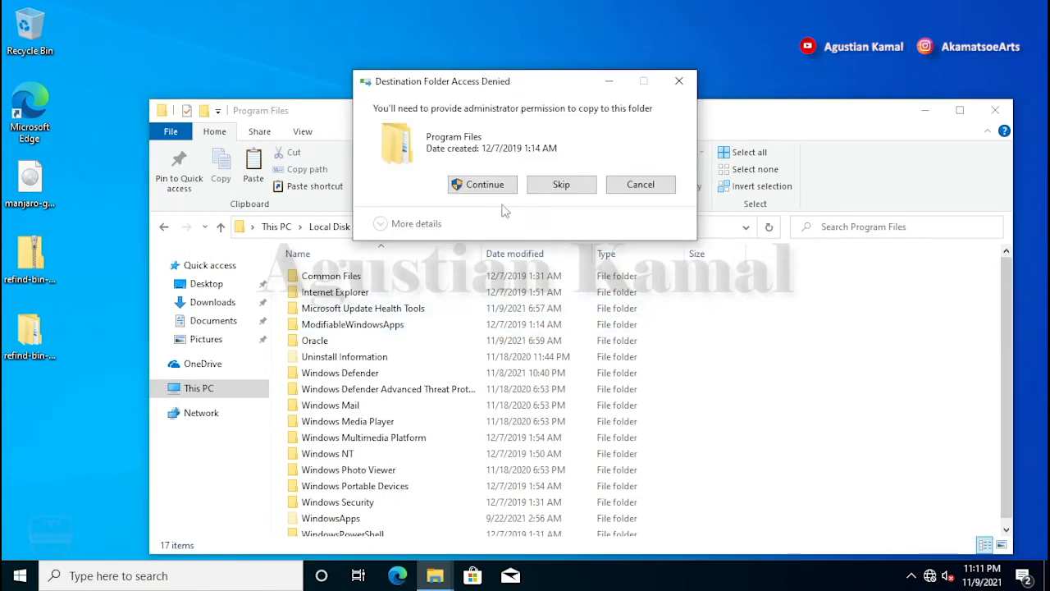
left_click(485, 184)
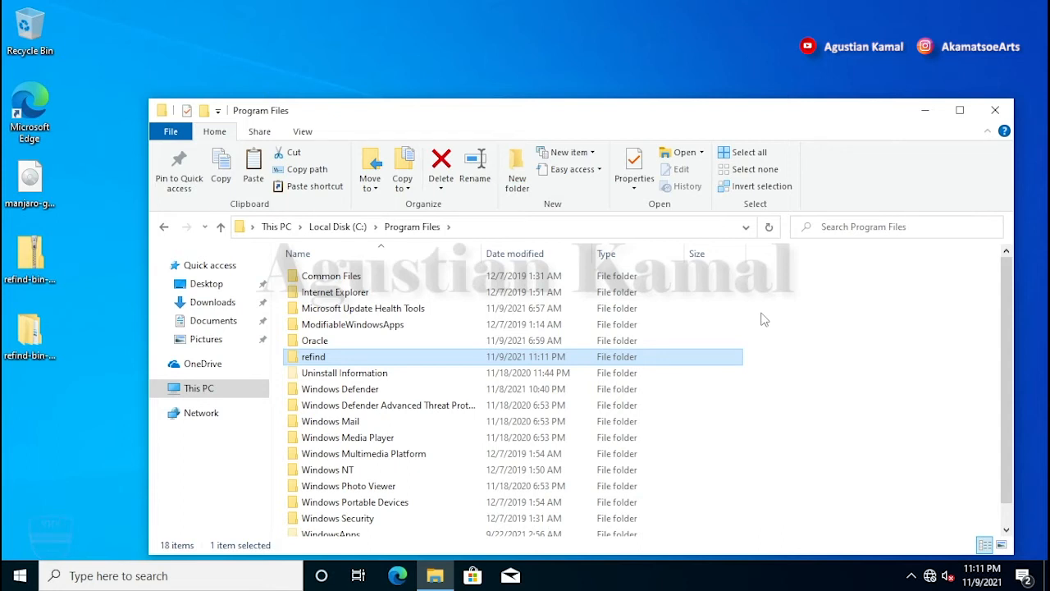
left_click(172, 576)
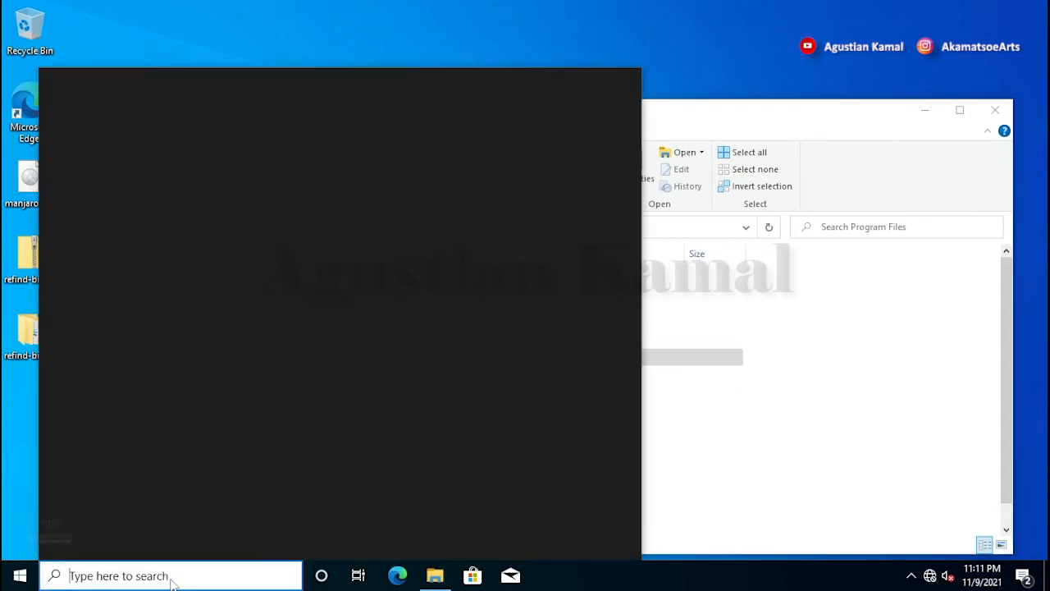
Step: Launch Command Prompt as administrator from a search for cmd
type("cmd")
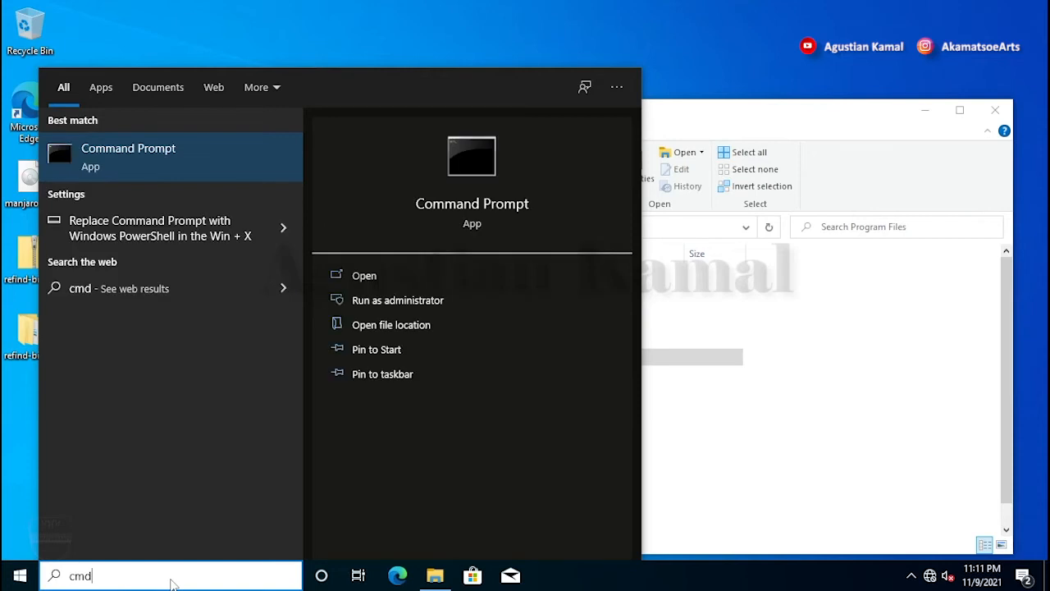
left_click(414, 302)
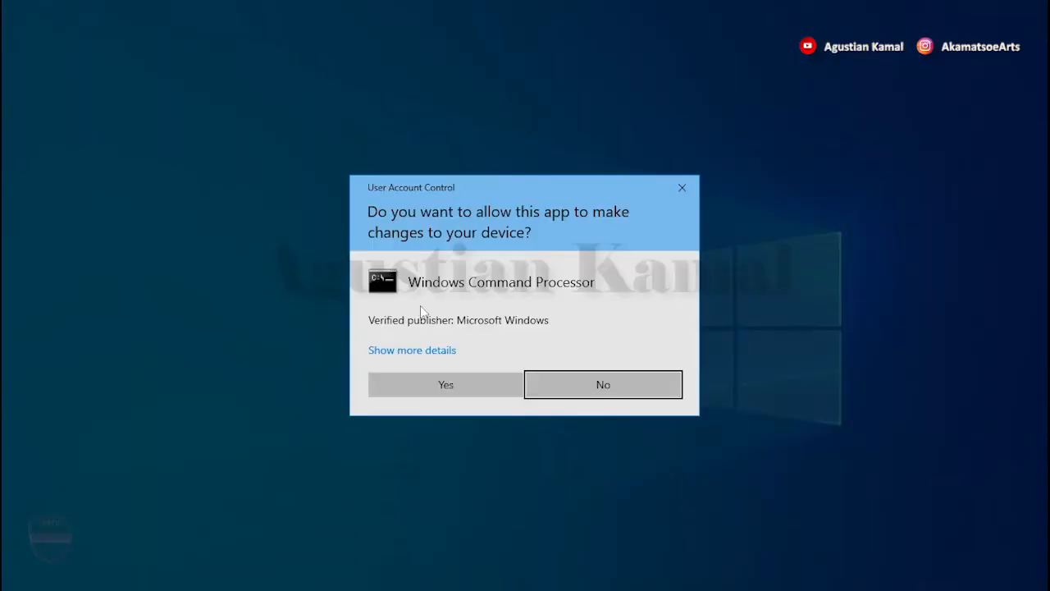
left_click(458, 385)
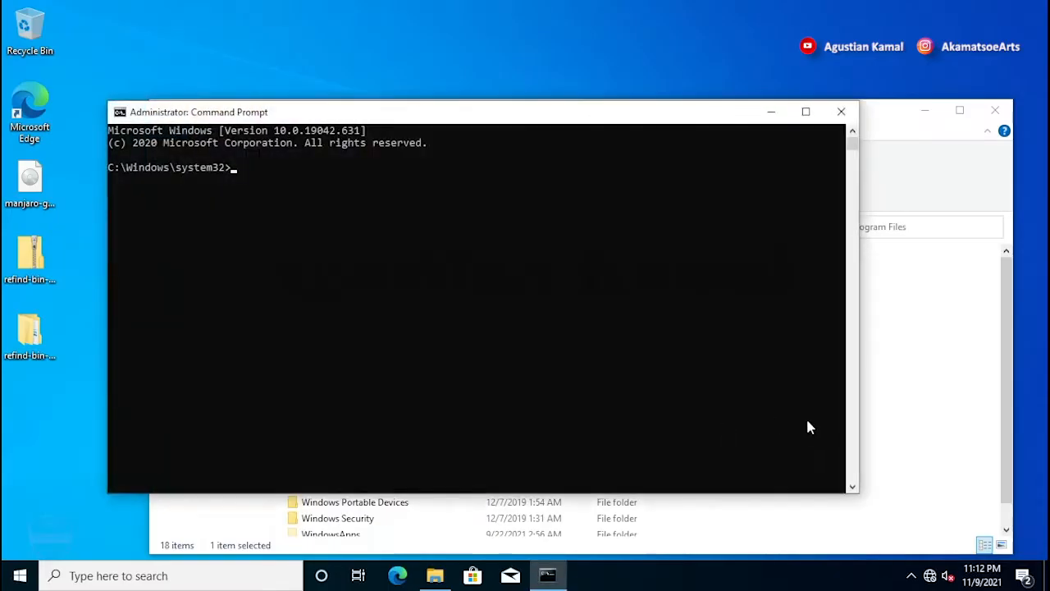
left_click(498, 215)
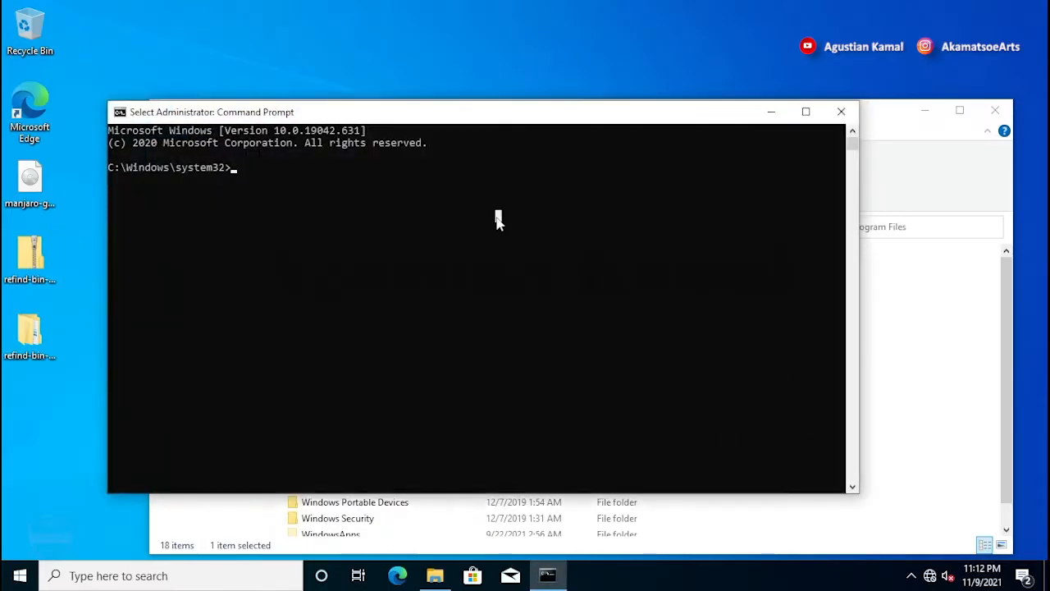
Step: Run 'mountvol S: /S' to mount the EFI system partition as S:
left_click(358, 181)
type("m")
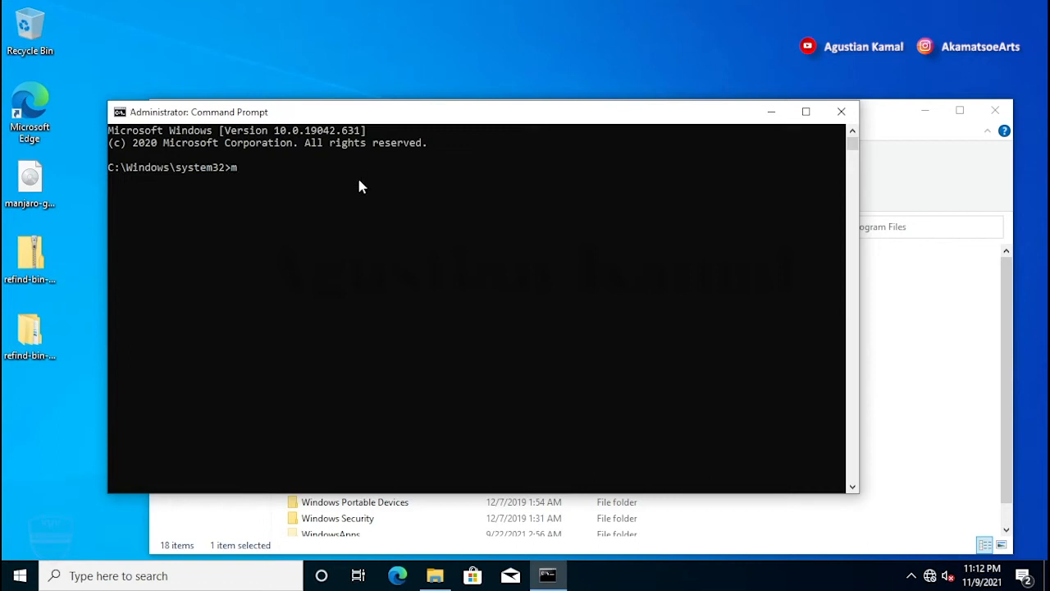
type("ountvol S: /S")
left_click(348, 165)
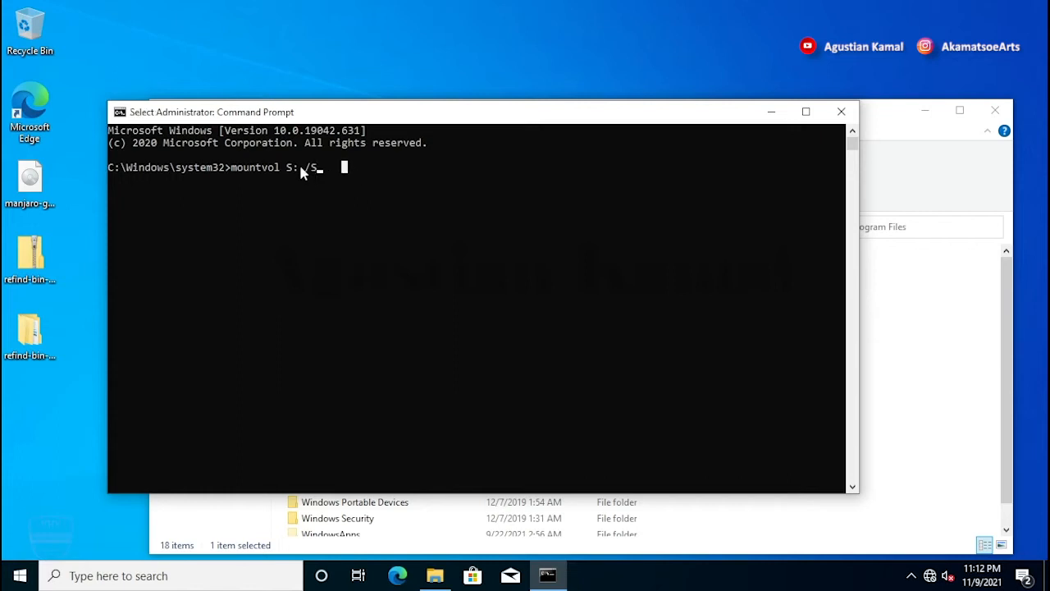
left_click_drag(298, 166, 288, 165)
left_click(324, 168)
key("Escape")
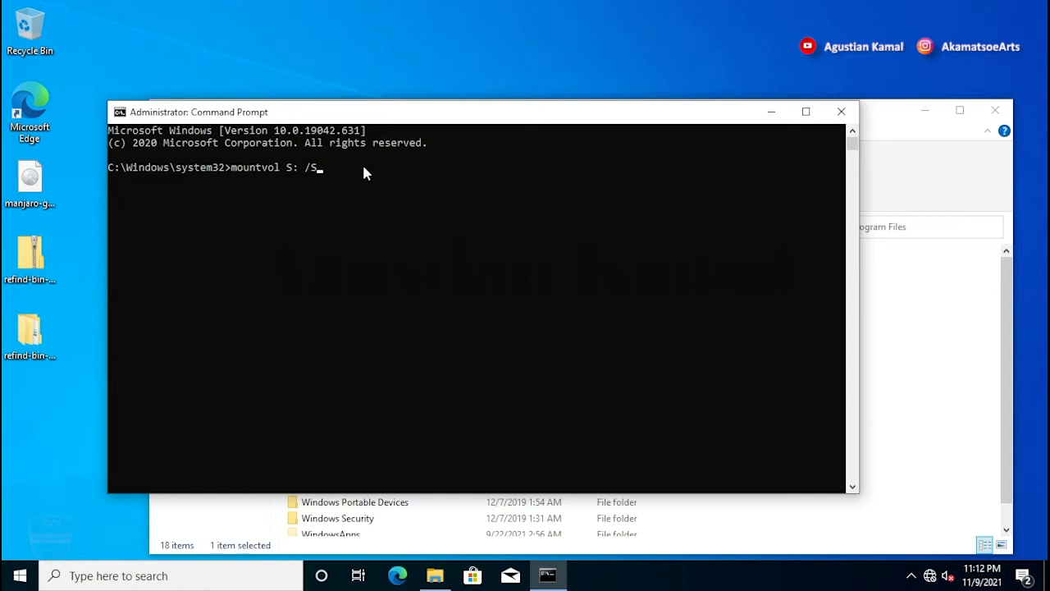
key("Return")
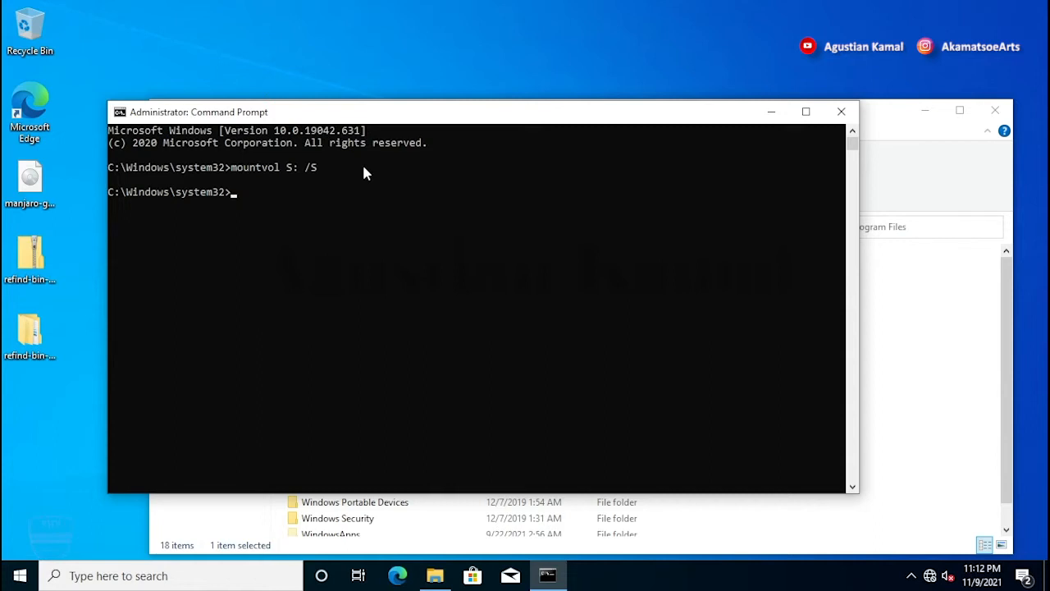
Step: From C:\Program Files, run 'xcopy /E refind S:\EFI\refind\', copying 110 files
type("cd \"C:\\Program Files")
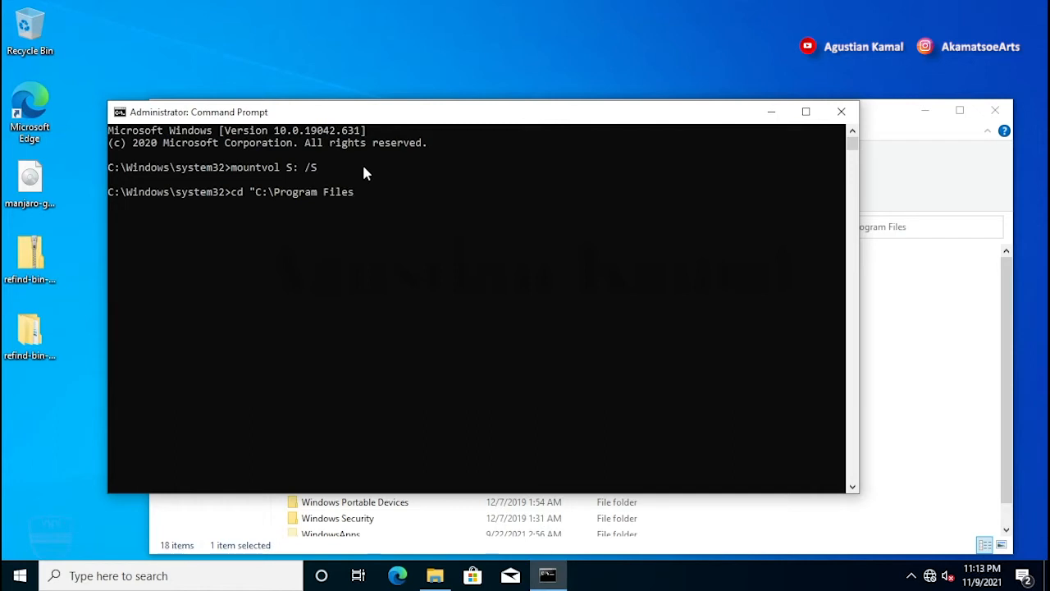
type("\"")
key("Return")
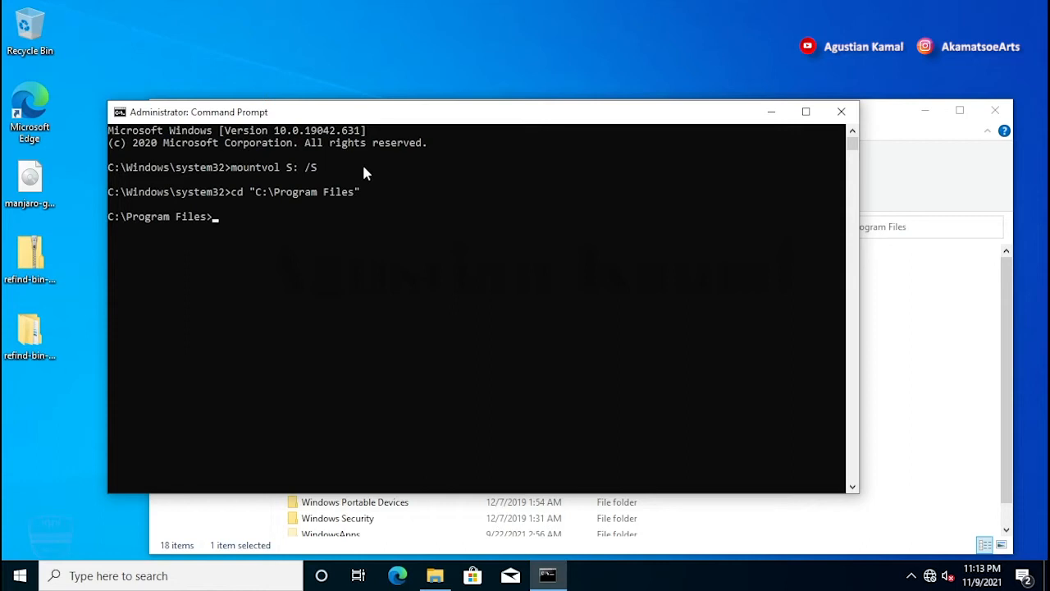
type("xcopy /E refind S")
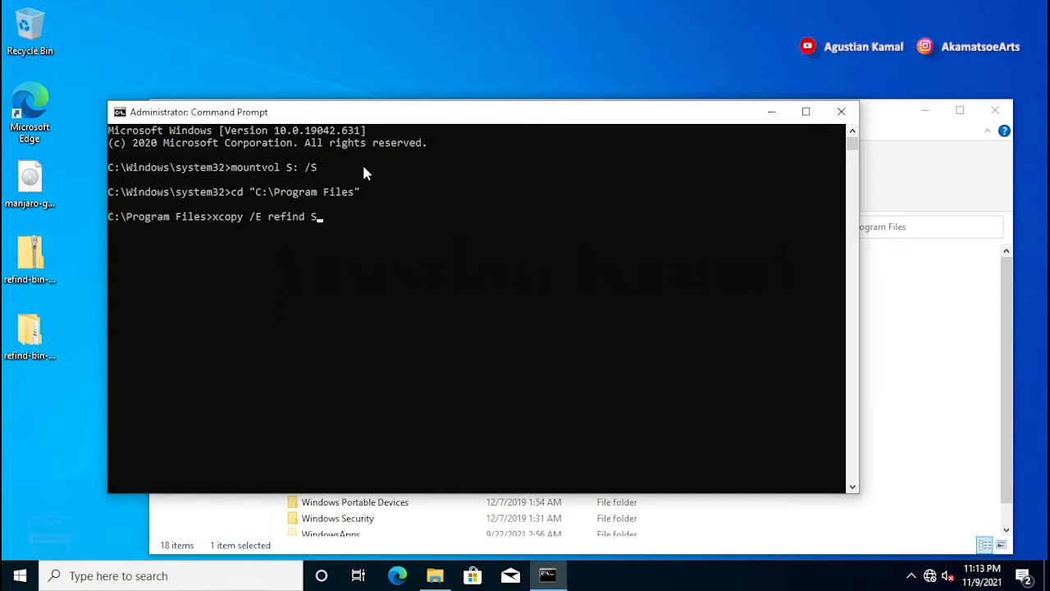
type(":\\EFI\\refind\\")
key("Return")
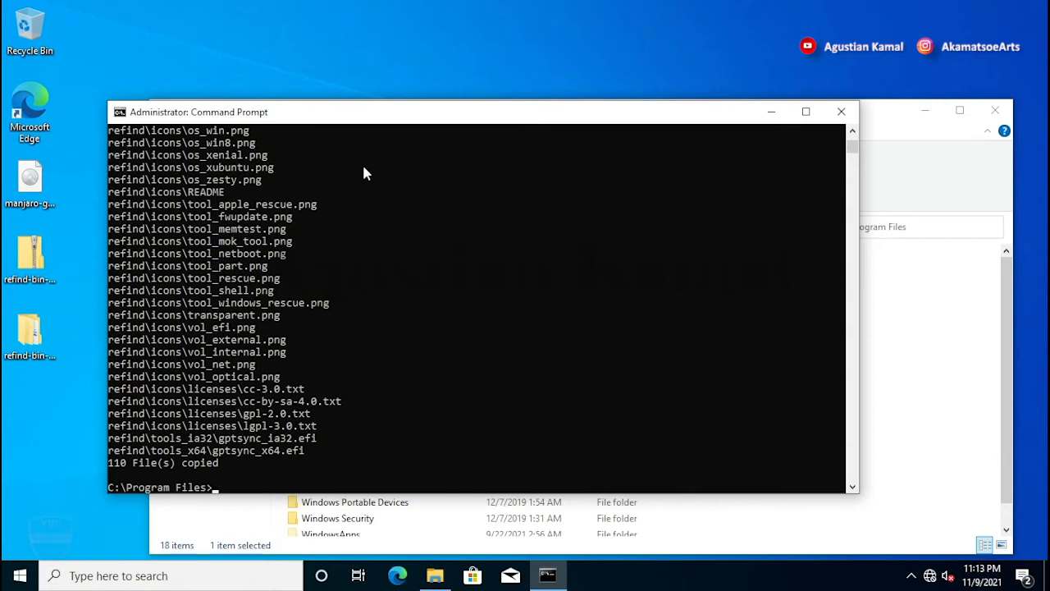
type("cd S:\\EFI\\refind")
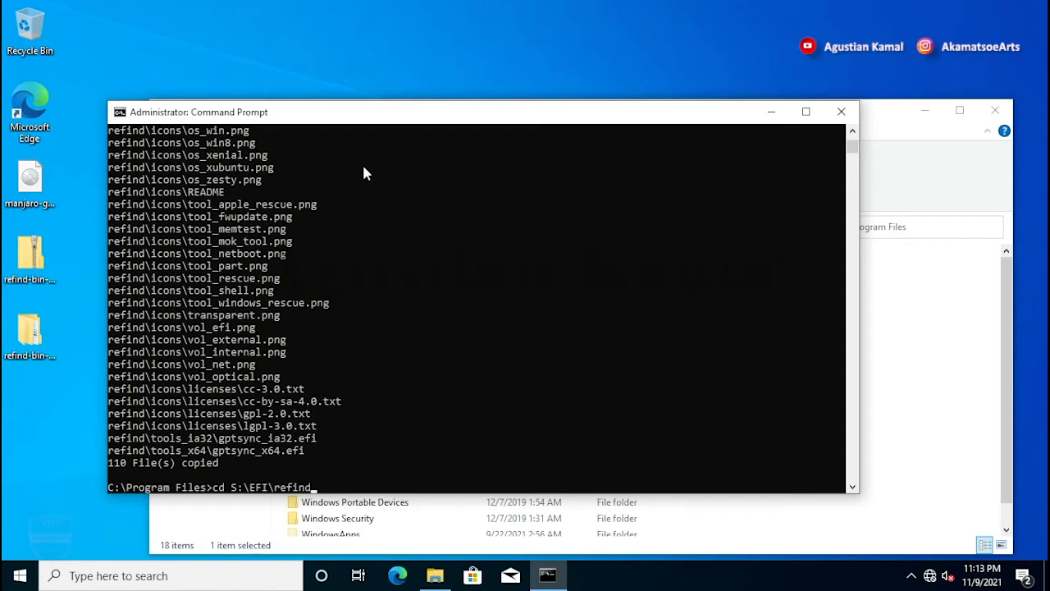
Step: Move the console into S:\EFI\refind on drive S:
key("Return")
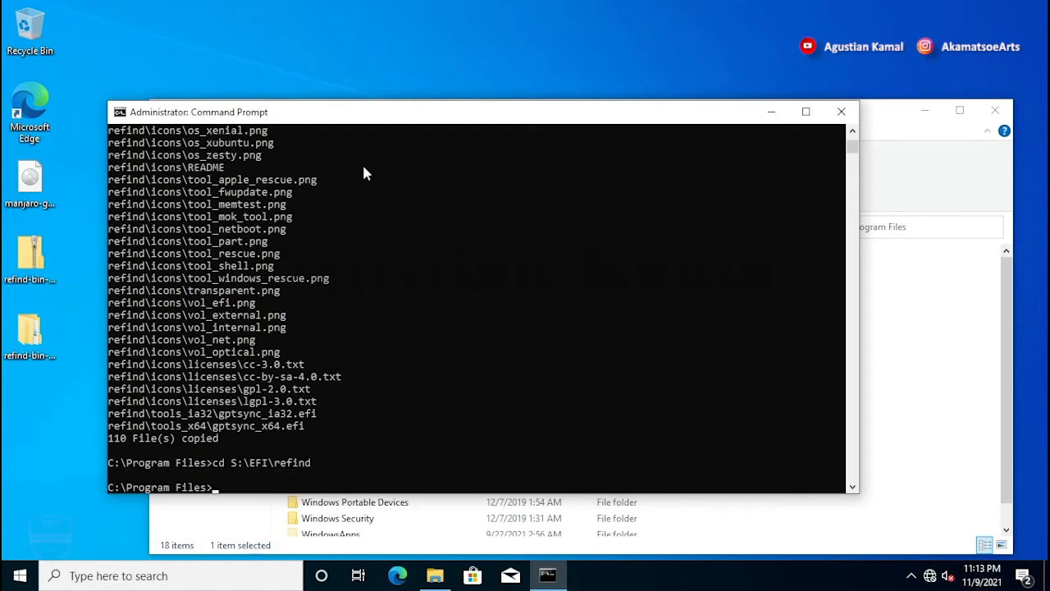
type("S:")
key("Return")
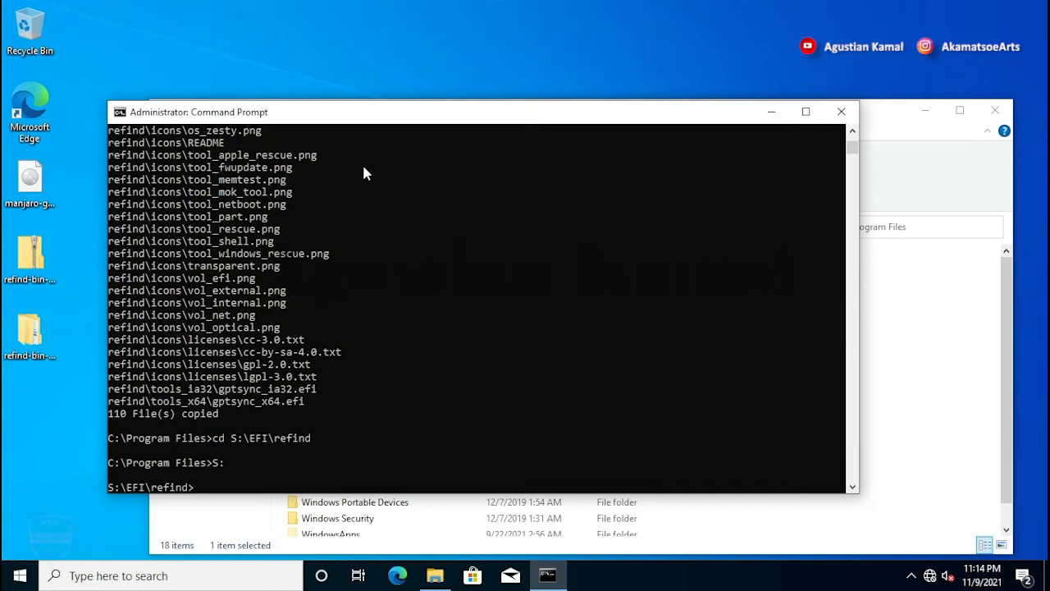
Step: Rename refind.conf-sample to refind.conf
type("rename ref")
key("Tab")
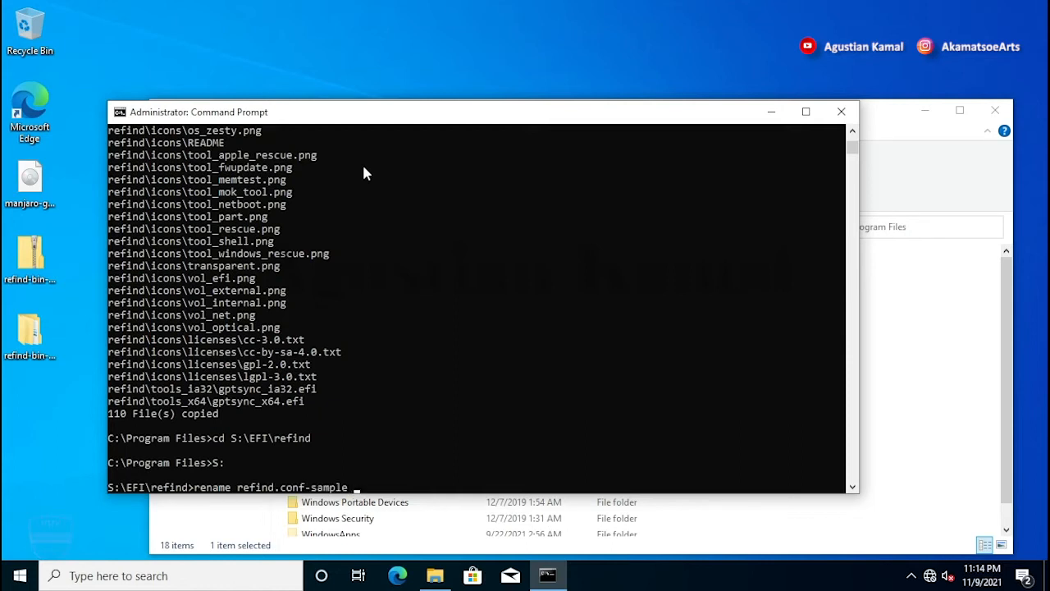
type("re")
key("Tab")
key("BackSpace")
key("BackSpace")
key("BackSpace")
key("BackSpace")
key("BackSpace")
key("BackSpace")
key("BackSpace")
key("Return")
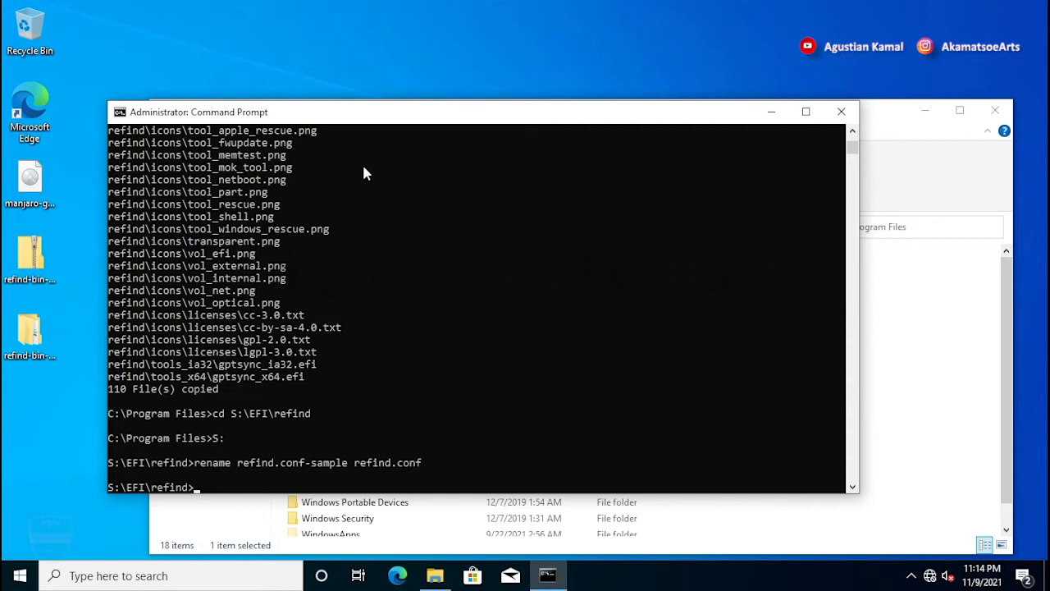
type("bcdedit /set {bootmgr")
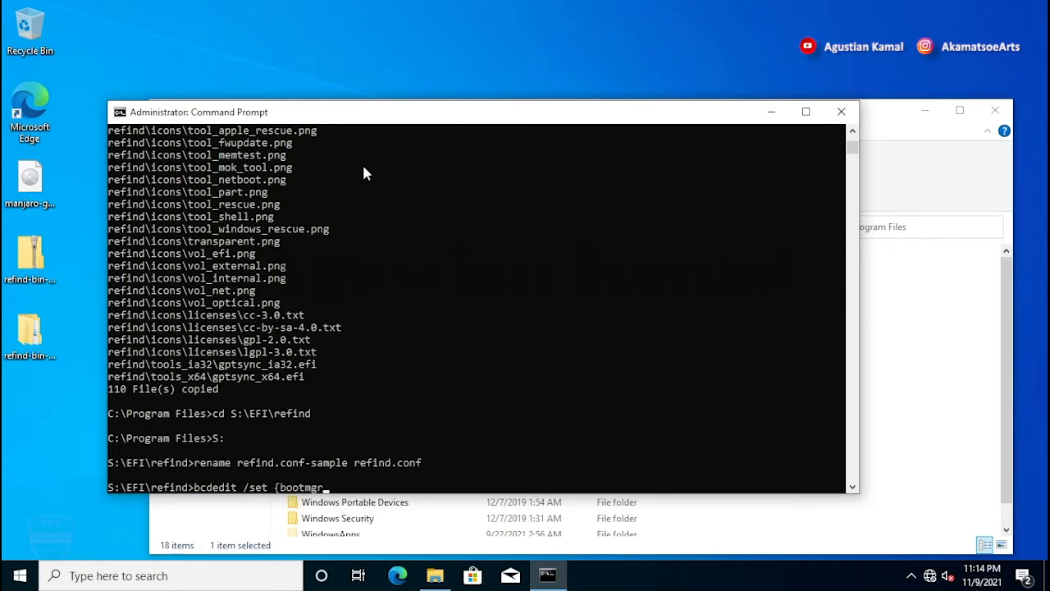
type("} path \\EFI\\refind")
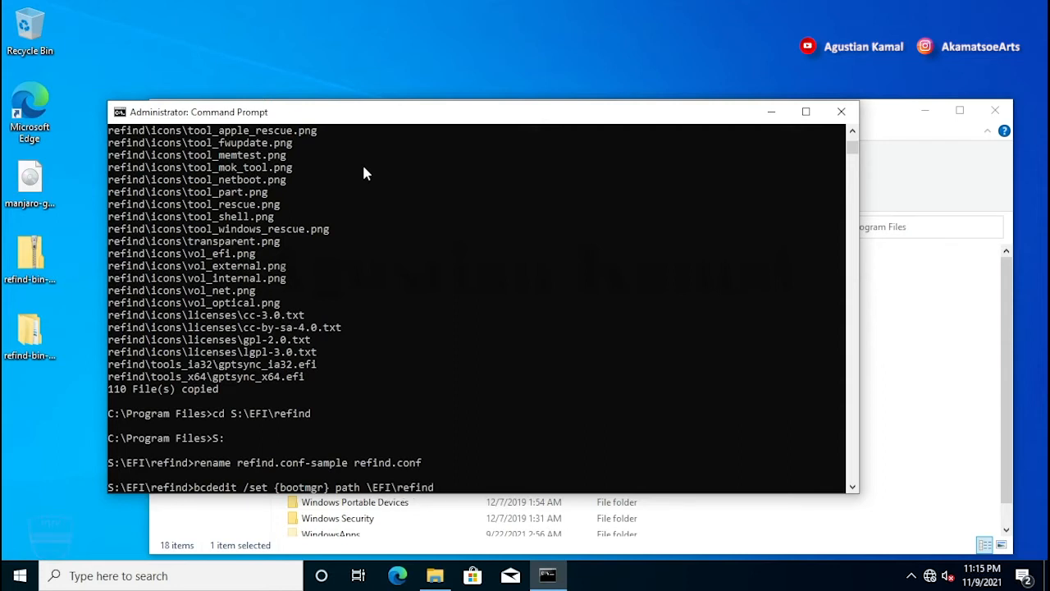
type("\\refind_x64.efi")
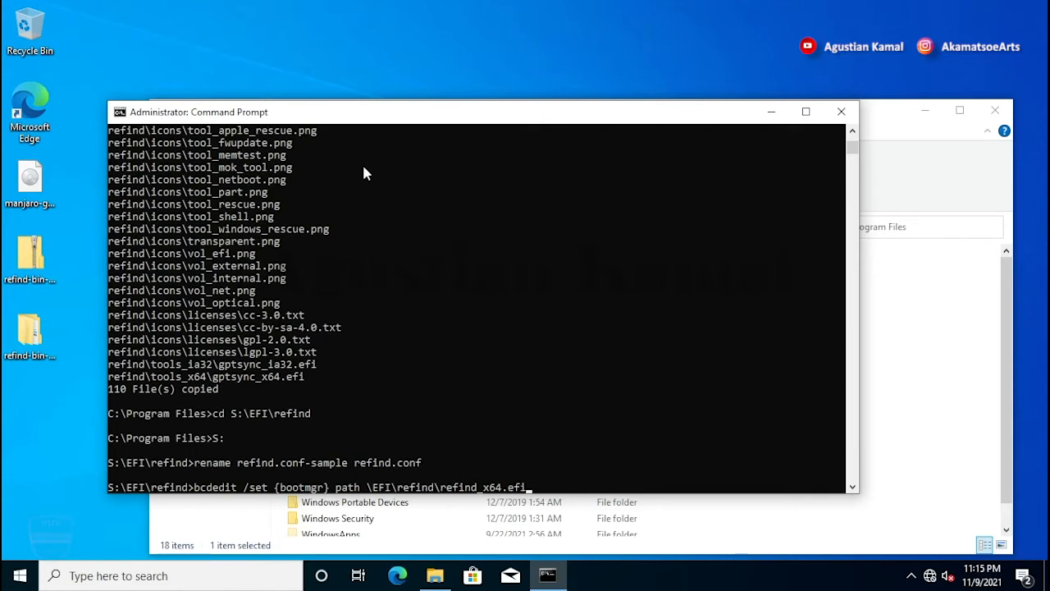
Step: Run 'bcdedit /set {bootmgr} path \EFI\refind\refind_x64.efi' and confirm it succeeds
key("Return")
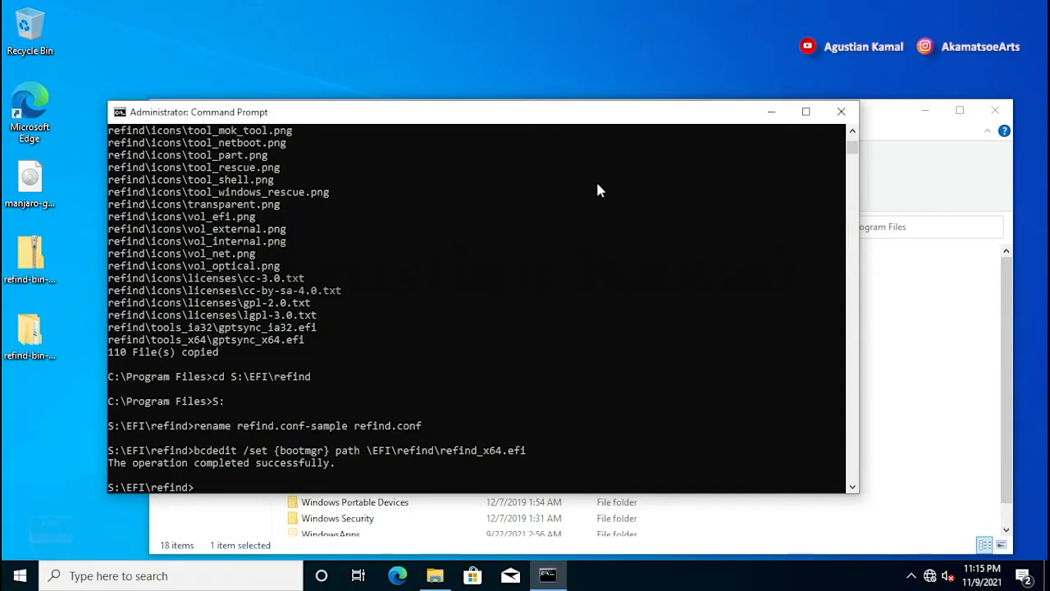
Step: Close Command Prompt, open Disk Management in maximized Computer Management, and select Data (D:)
left_click(841, 112)
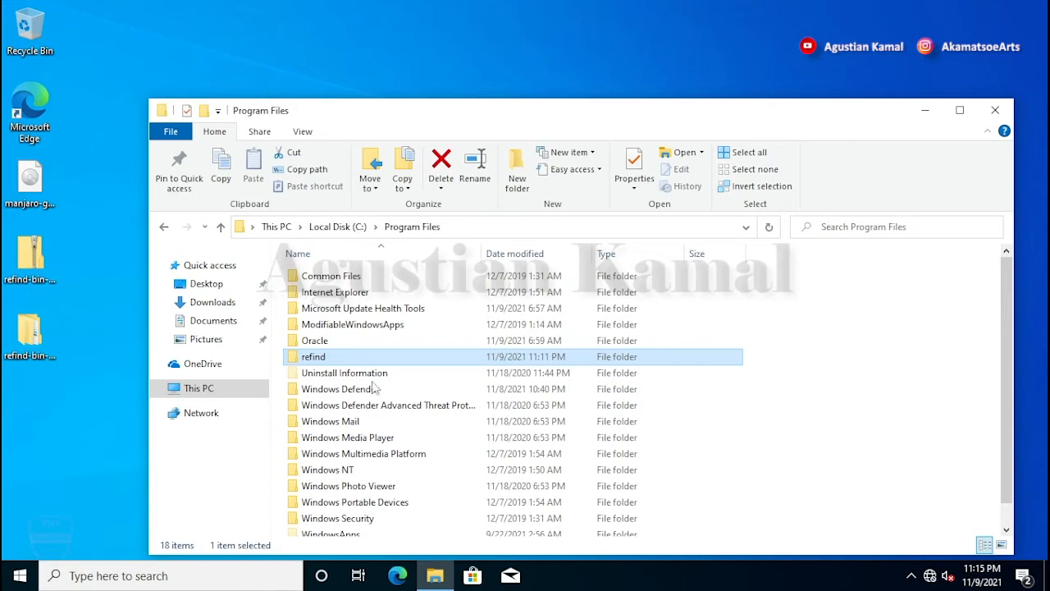
right_click(198, 391)
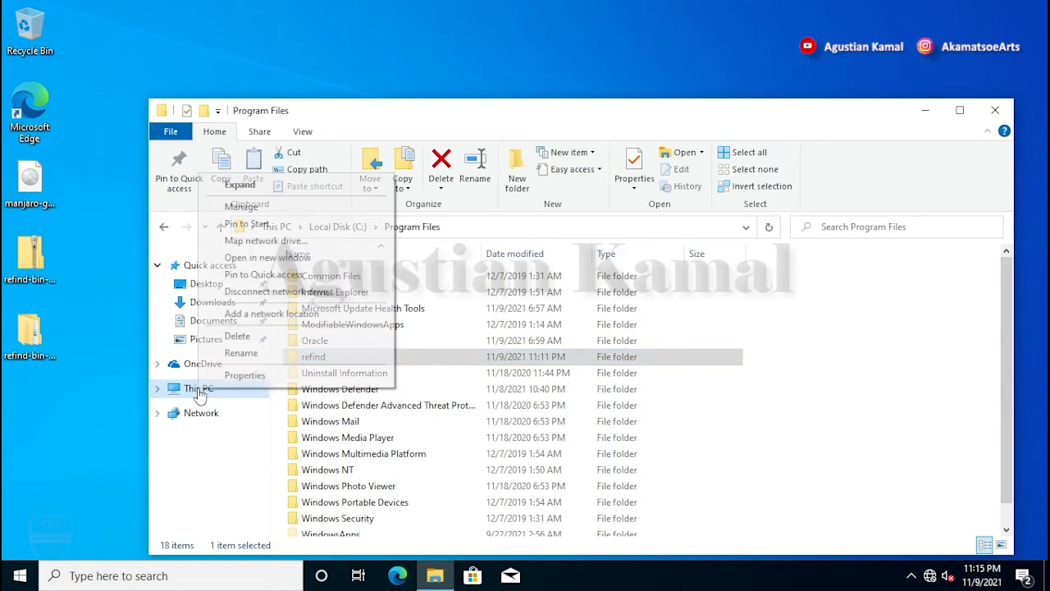
left_click(260, 208)
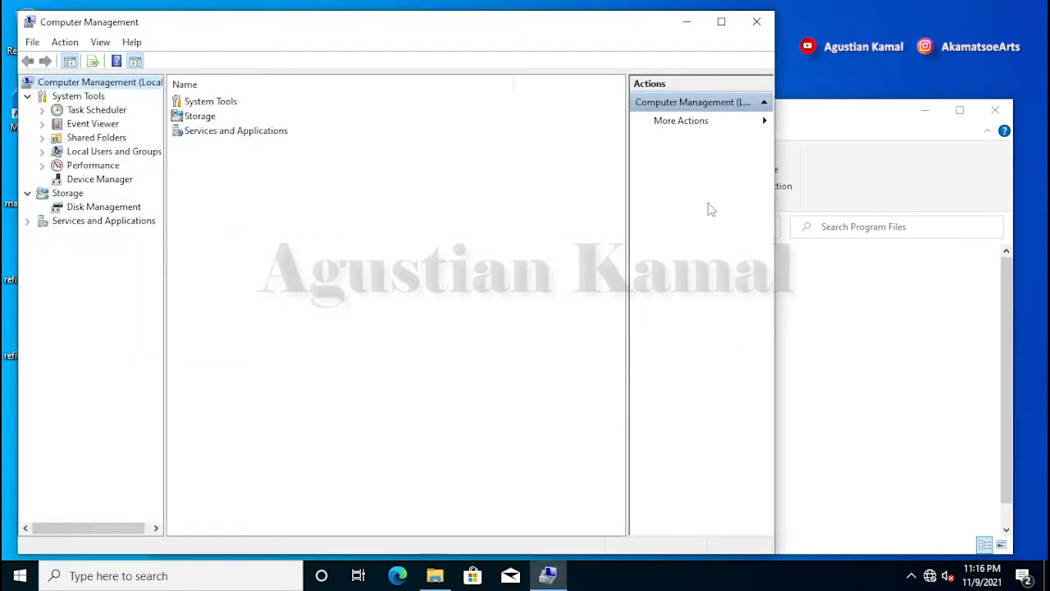
left_click(722, 22)
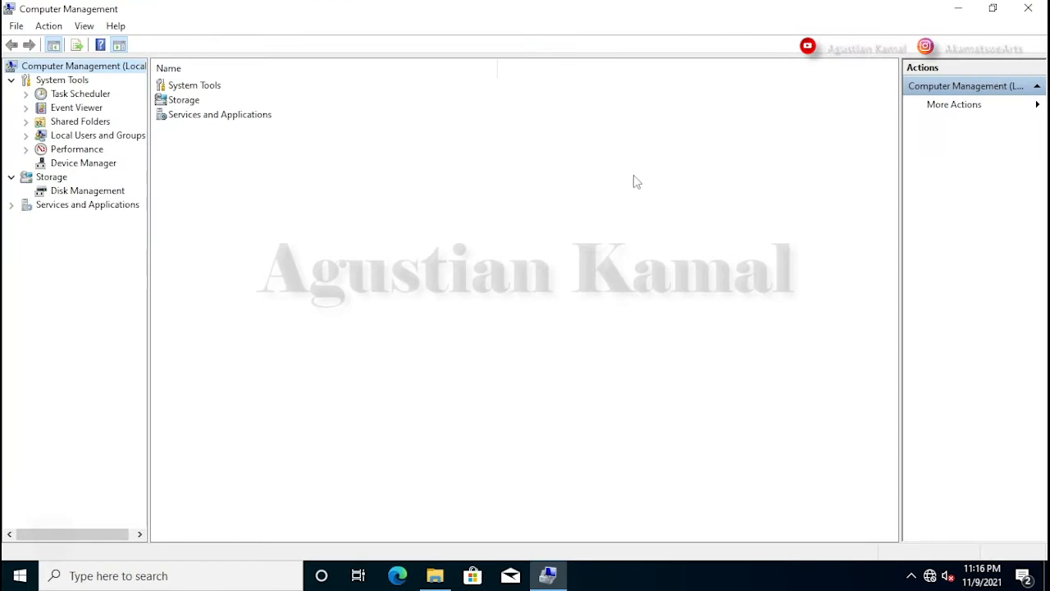
left_click(125, 191)
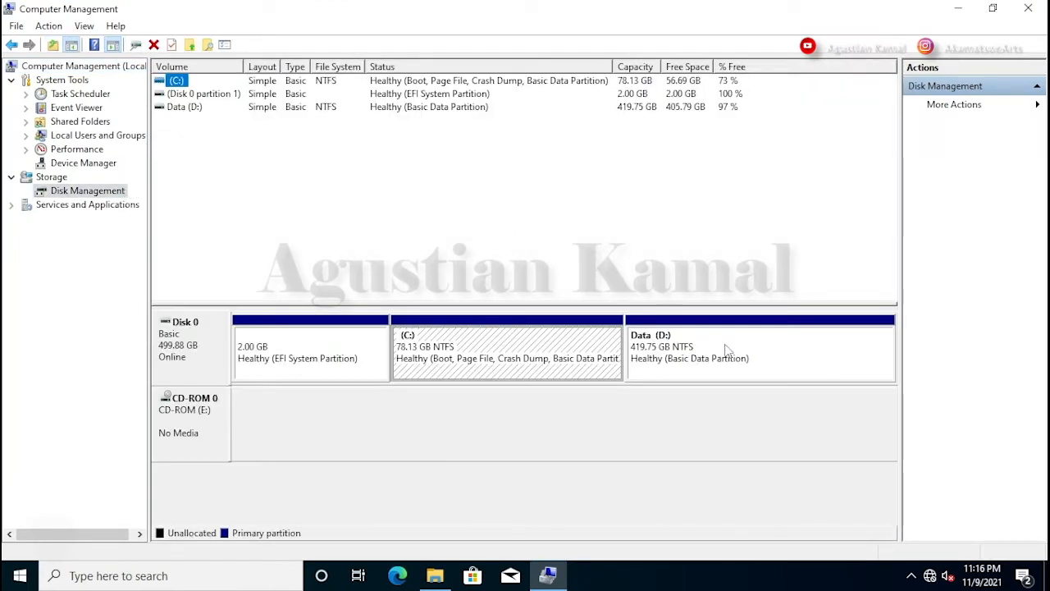
left_click(752, 351)
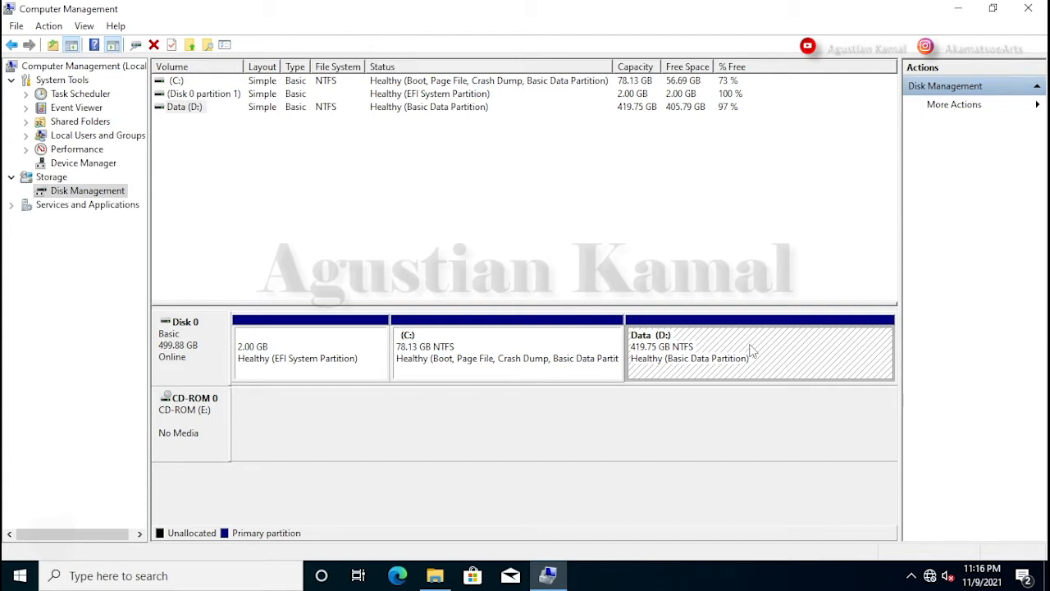
Step: Shrink the Data (D:) volume by 8192 MB, reducing it to 411.75 GB
right_click(752, 351)
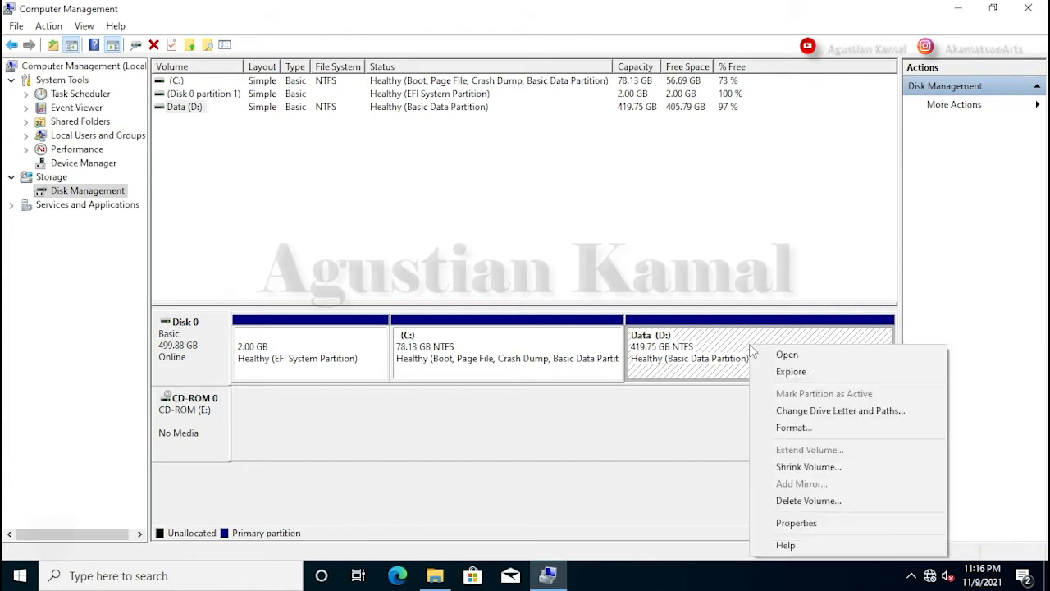
left_click(798, 467)
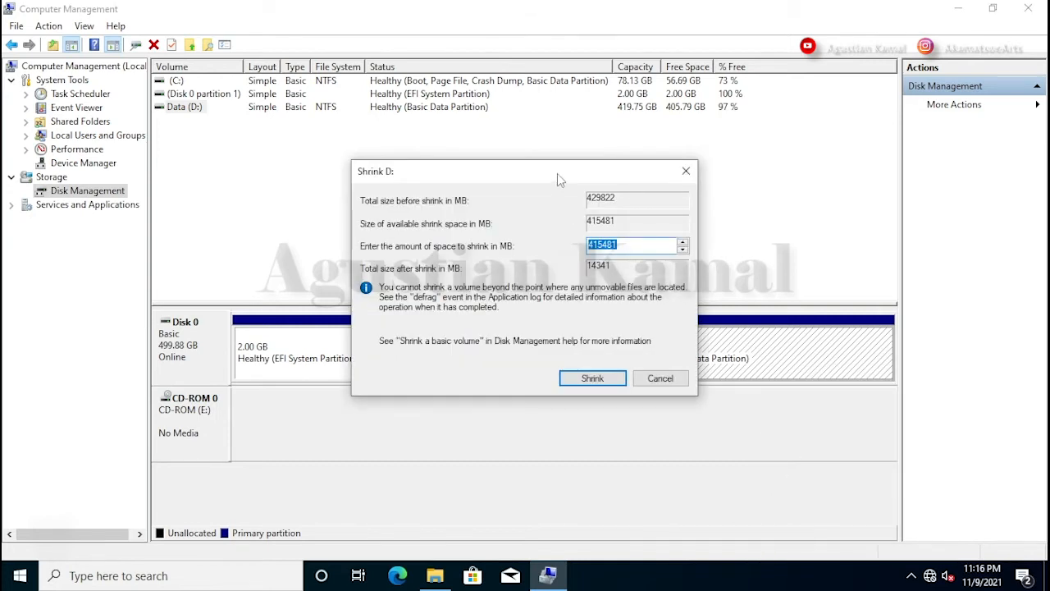
left_click_drag(562, 171, 638, 204)
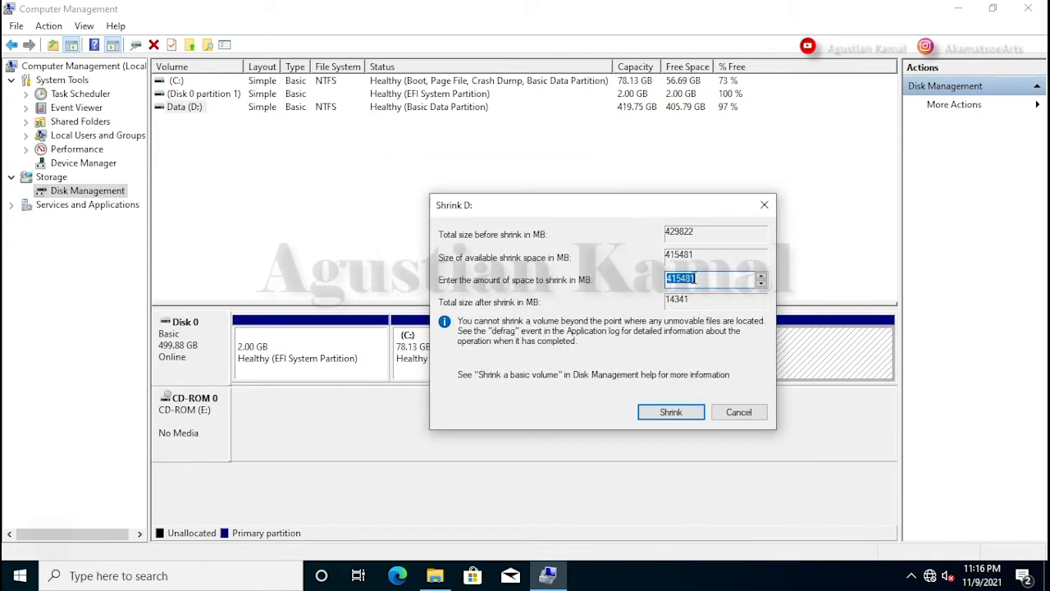
left_click(705, 279)
double_click(705, 279)
type("8192")
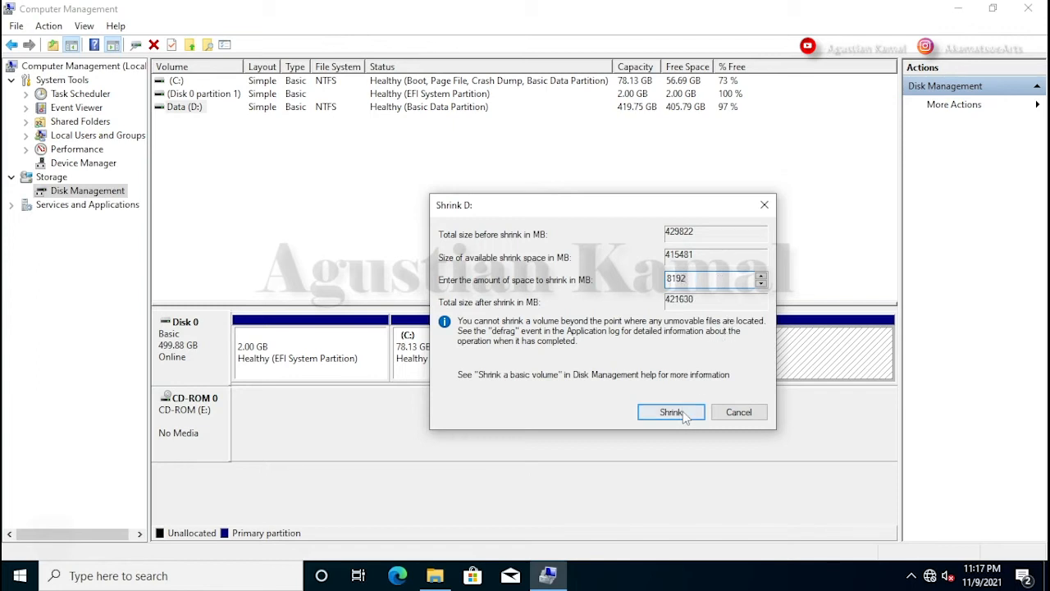
left_click(671, 412)
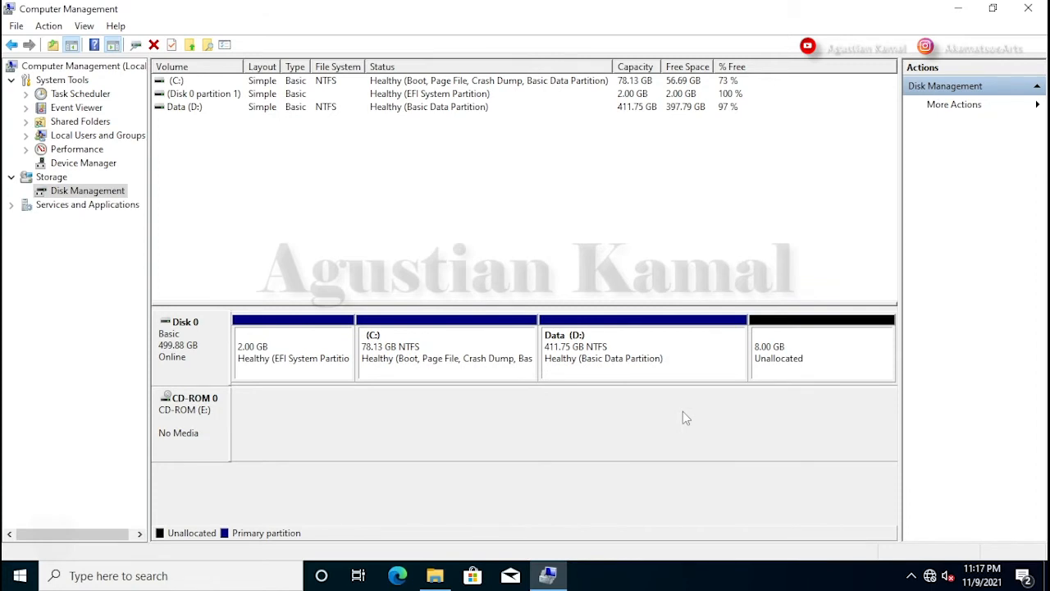
Step: Shrink Data (D:) again by 102400 MB, leaving 108.00 GB unallocated
left_click(670, 349)
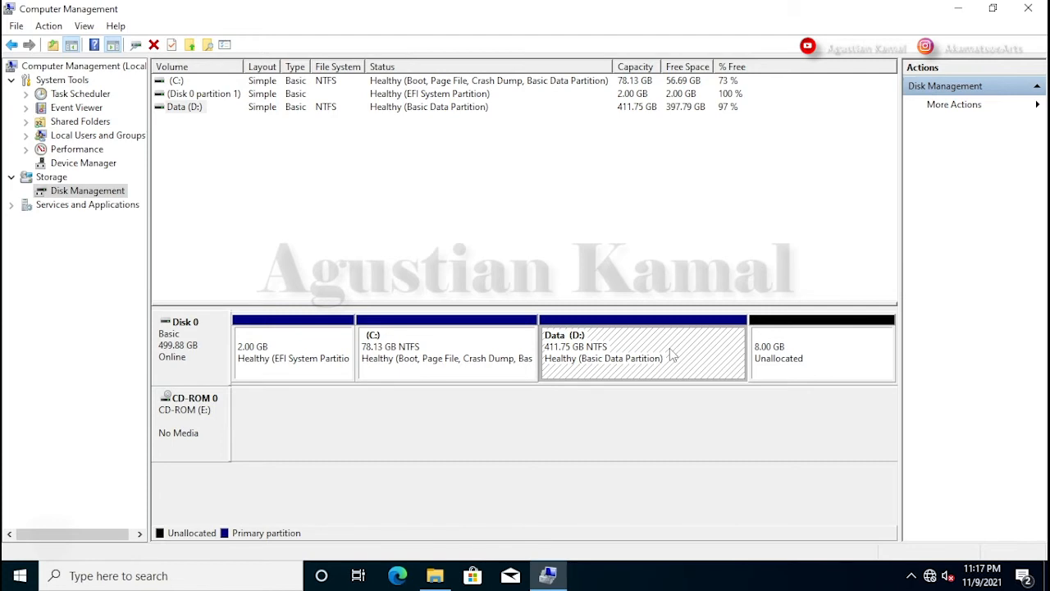
right_click(671, 352)
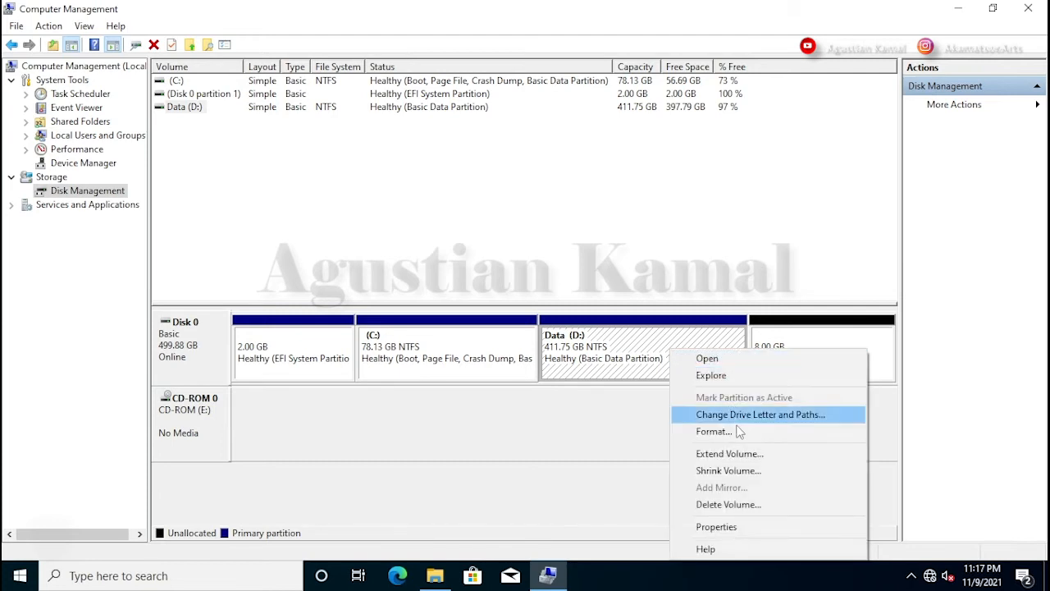
left_click(727, 470)
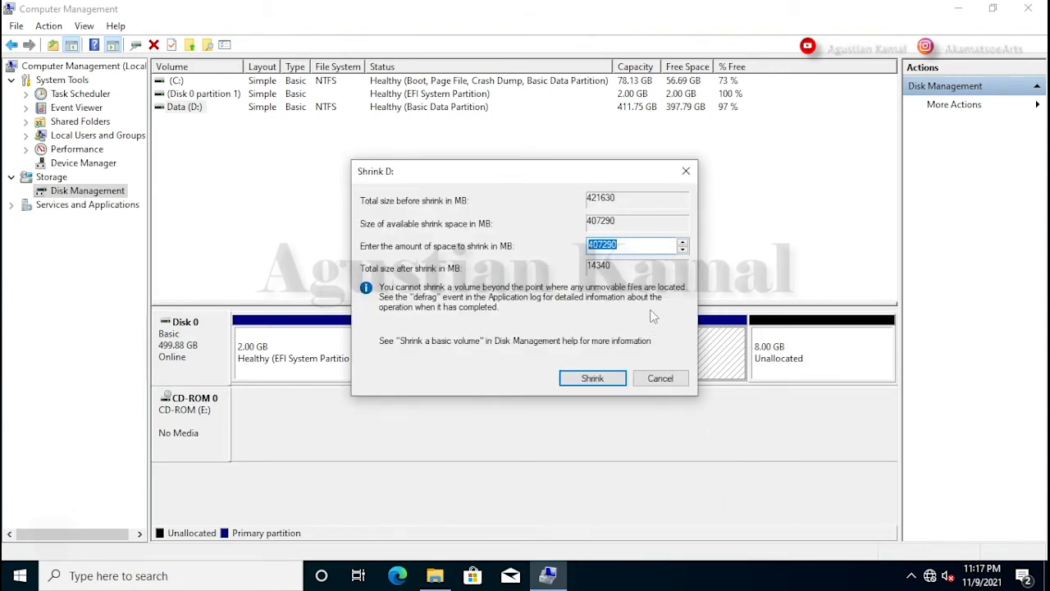
left_click(632, 243)
double_click(614, 244)
type("102400")
left_click(605, 379)
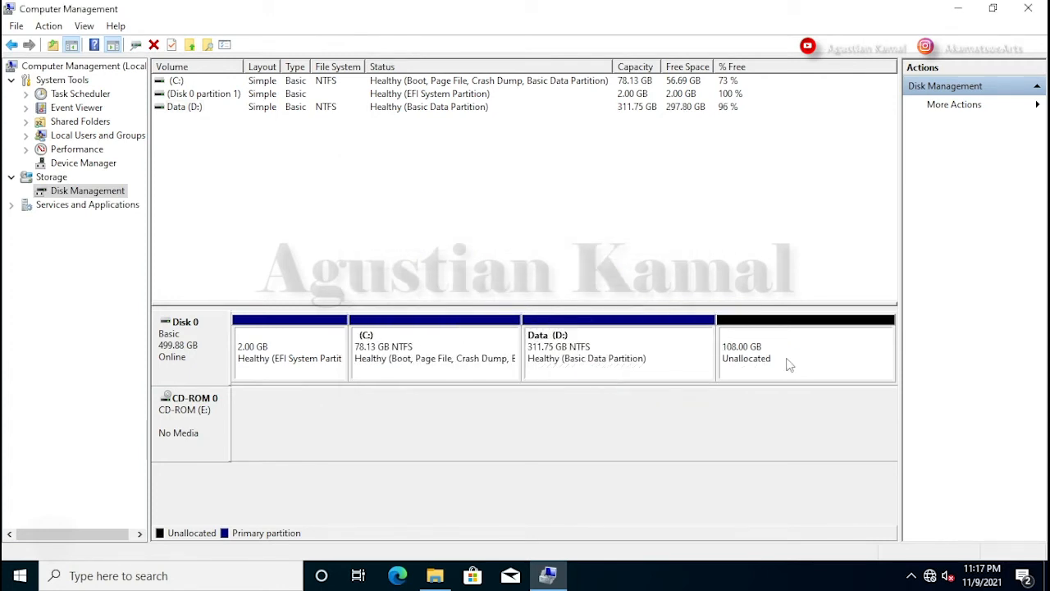
Step: Start a new simple volume of 8192 MB in the unallocated space with drive letter F
left_click(815, 361)
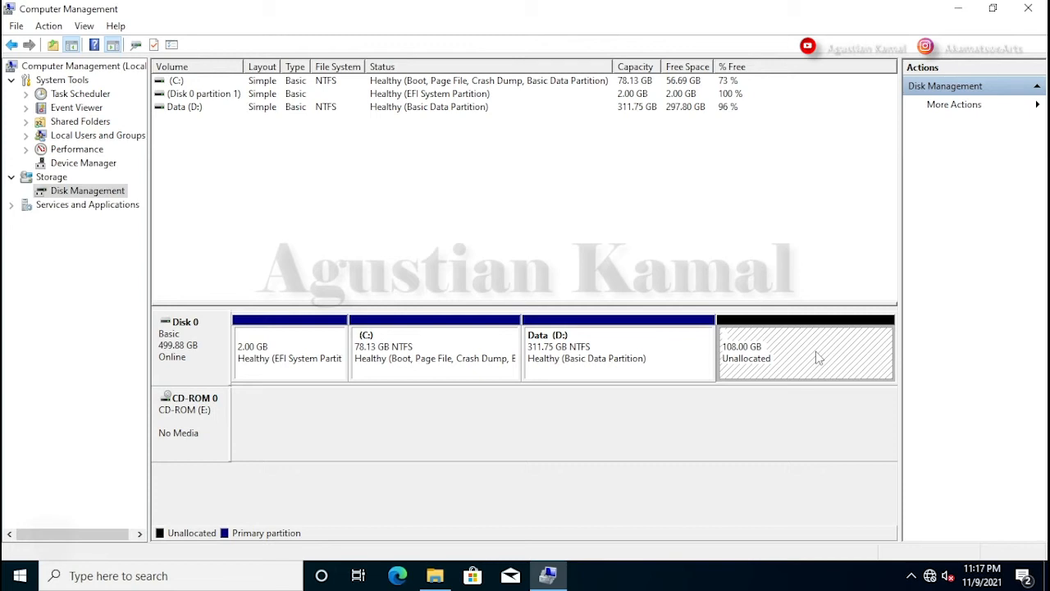
right_click(800, 349)
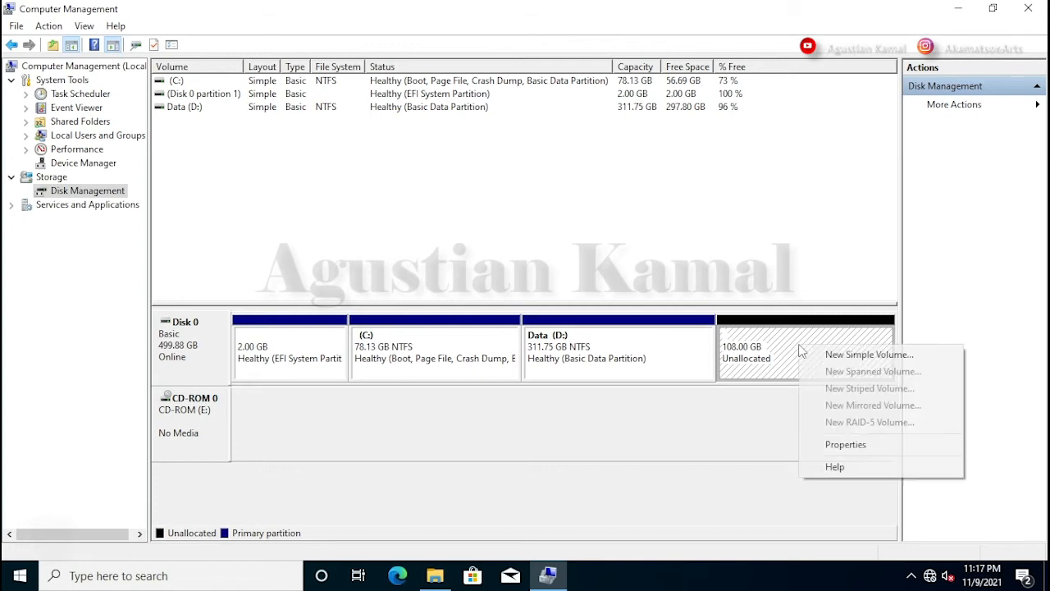
left_click(845, 355)
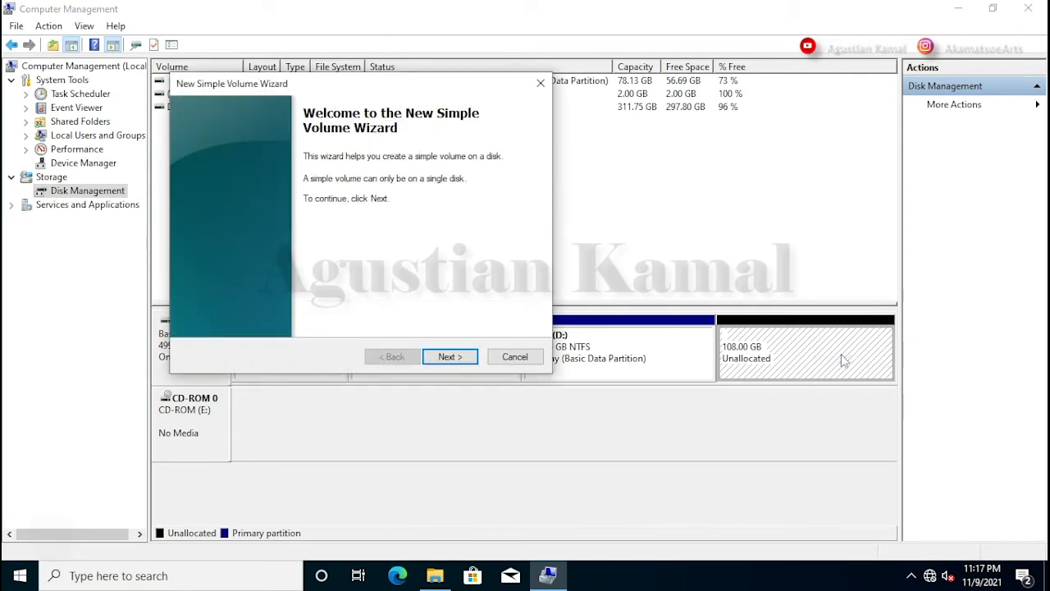
left_click(464, 359)
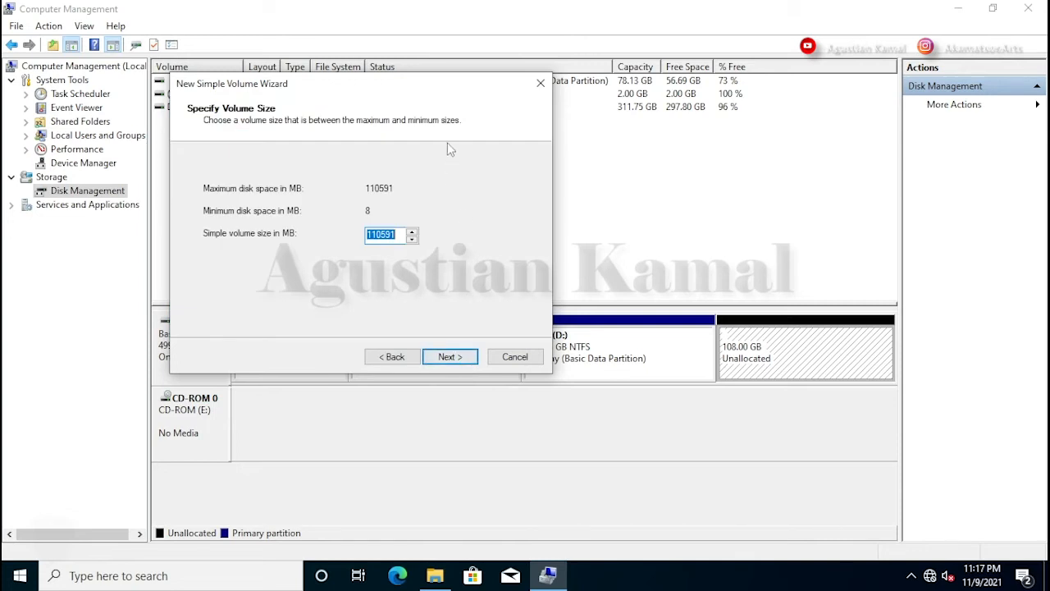
left_click_drag(461, 83, 714, 141)
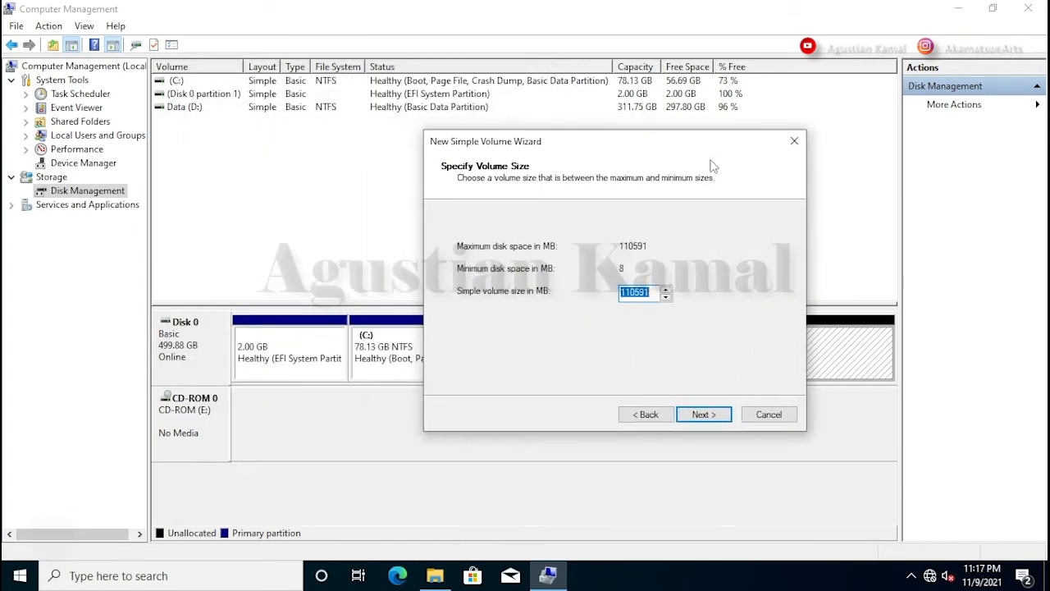
left_click_drag(651, 294, 609, 292)
type("8192")
left_click(704, 415)
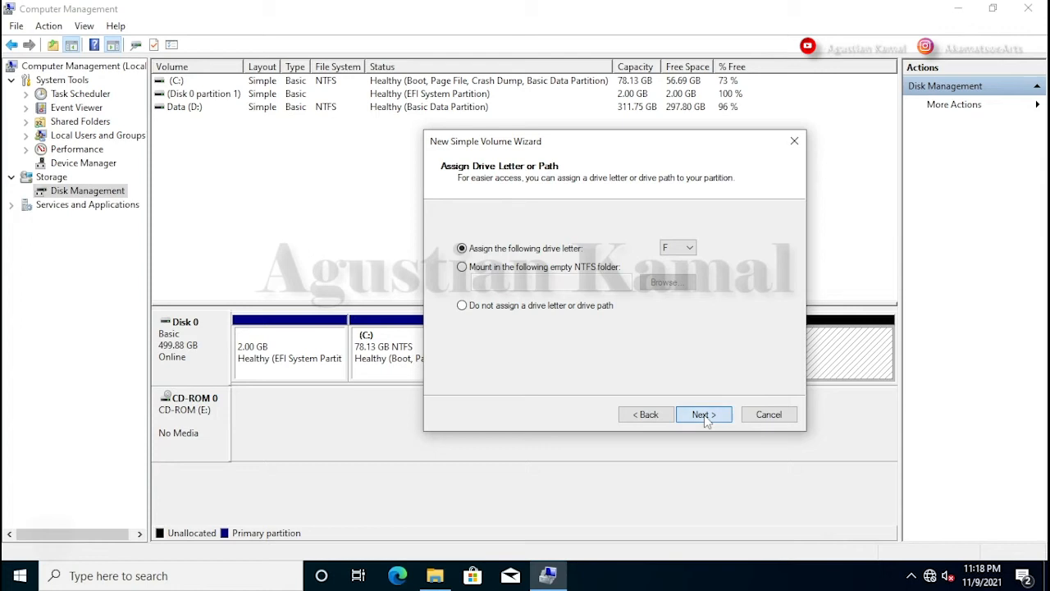
left_click(704, 415)
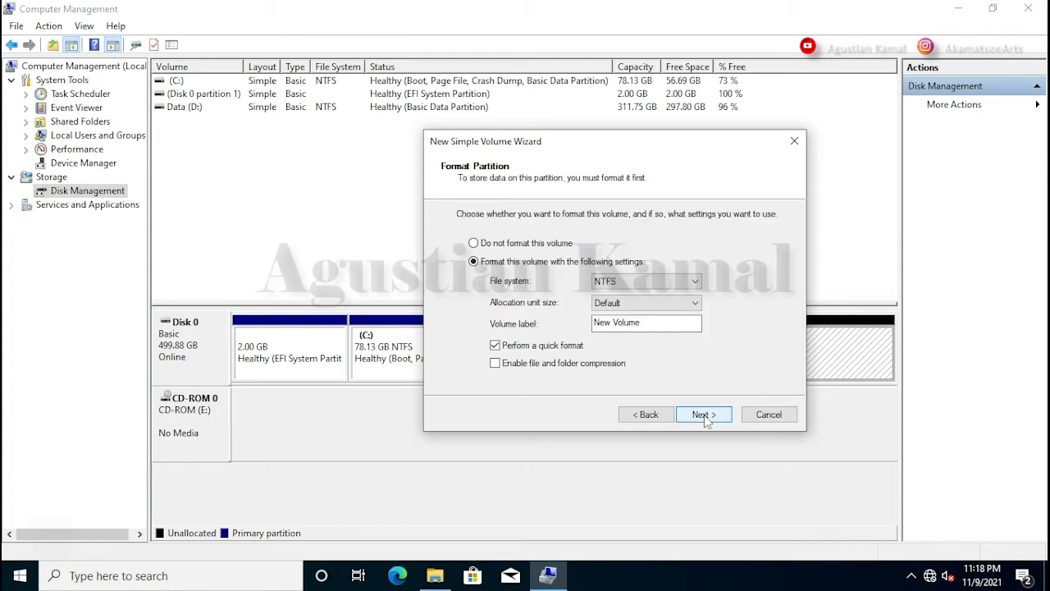
Step: Format it as FAT32 with volume label INSTALLER and finish the wizard
left_click(689, 281)
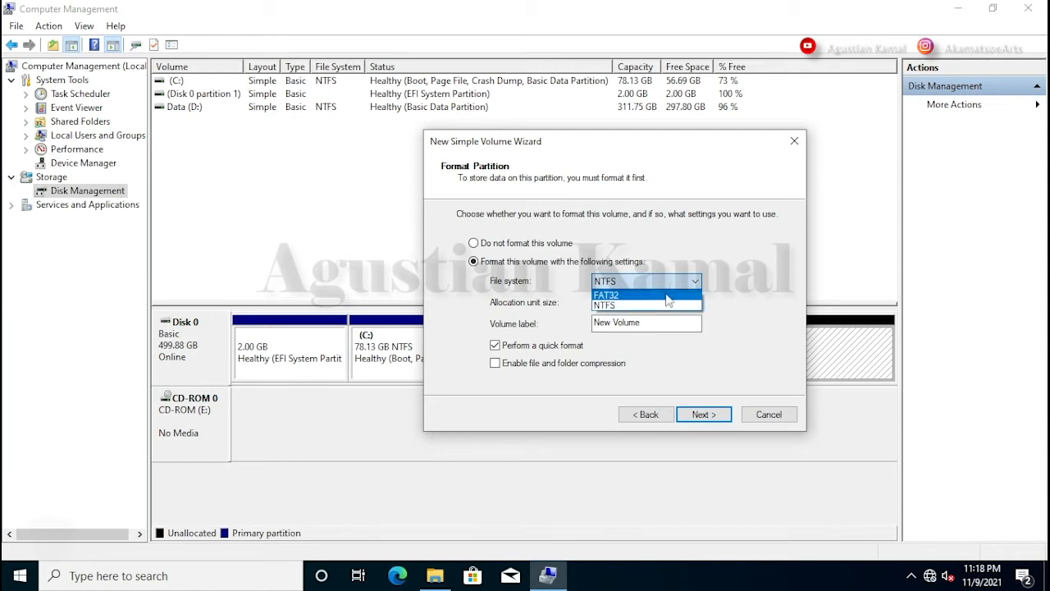
left_click(668, 296)
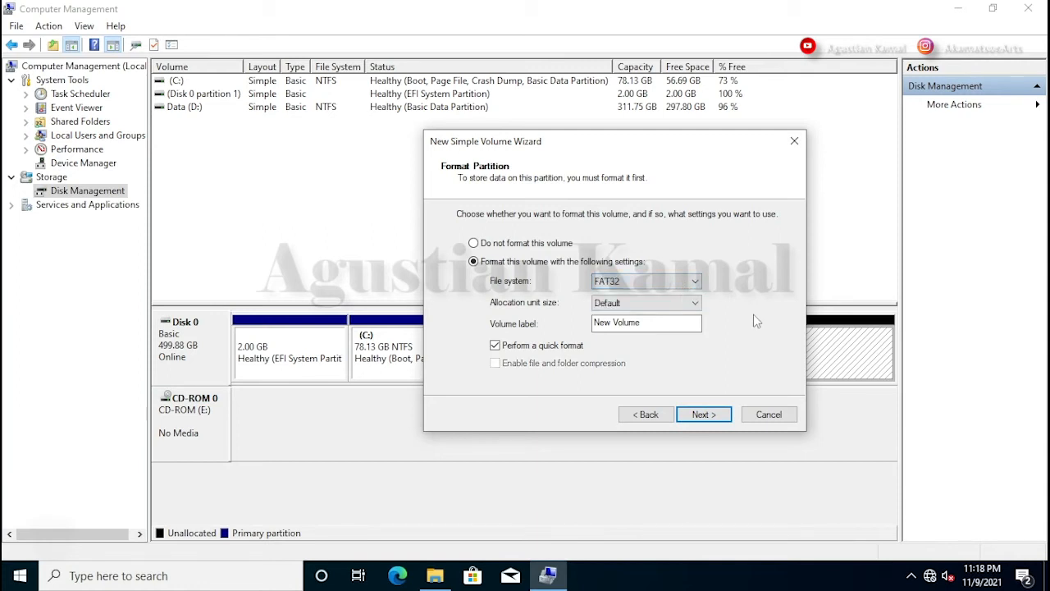
left_click(672, 323)
left_click_drag(672, 323, 582, 317)
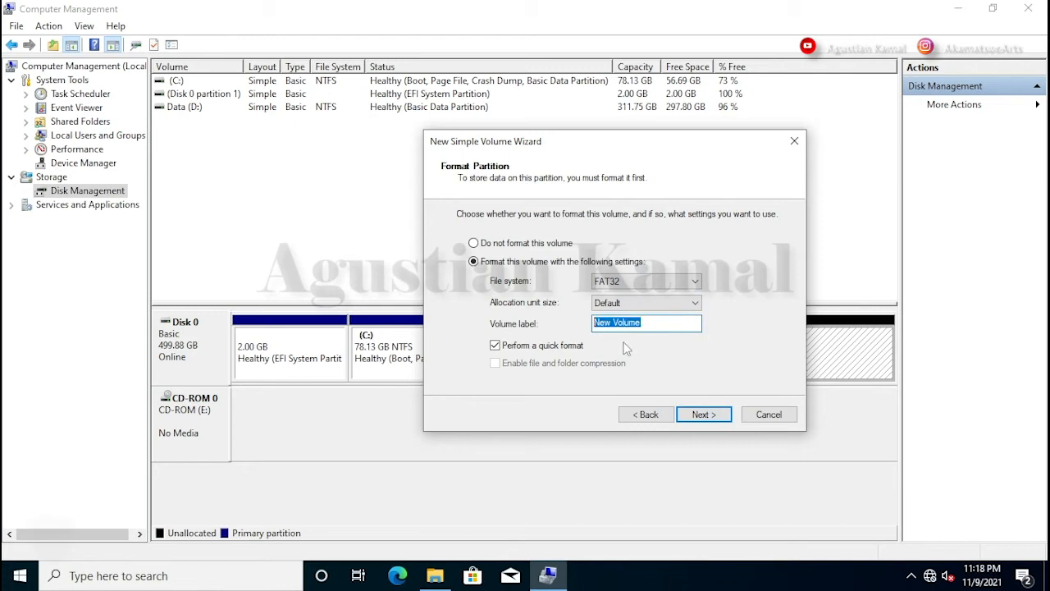
type("INSTALLER")
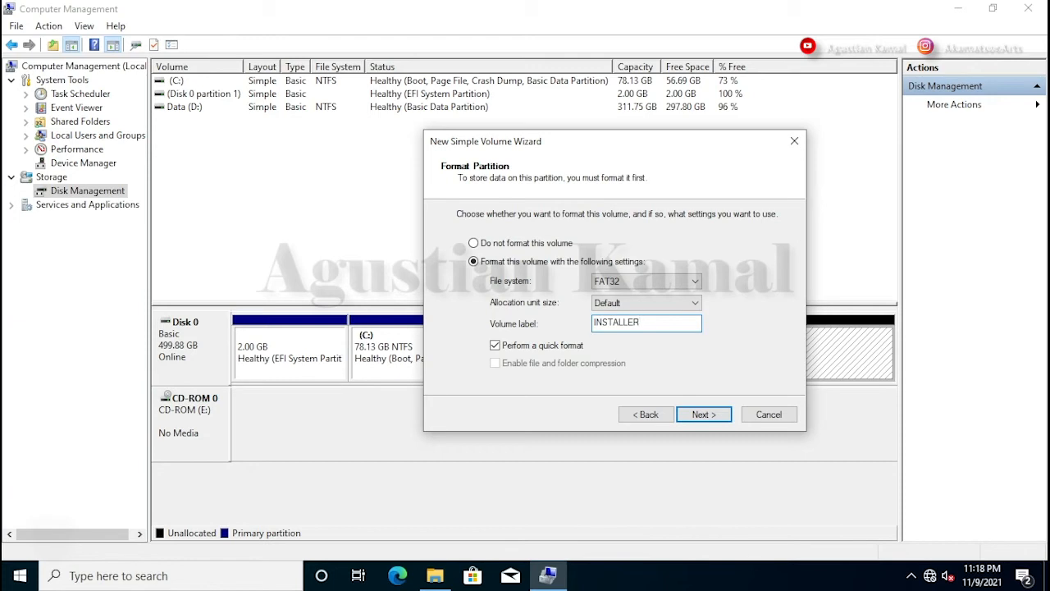
left_click(704, 414)
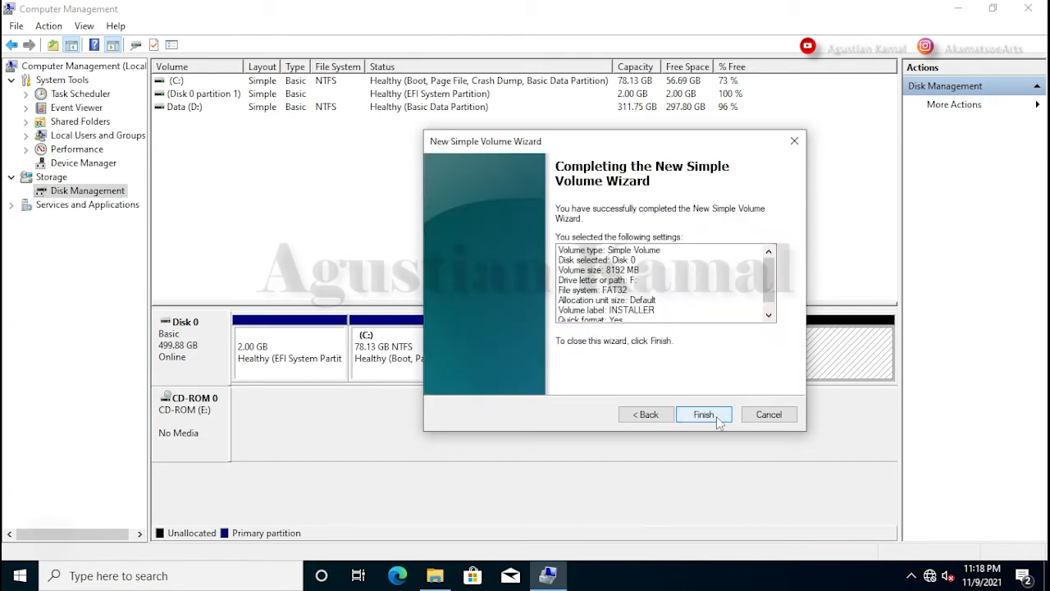
left_click(704, 414)
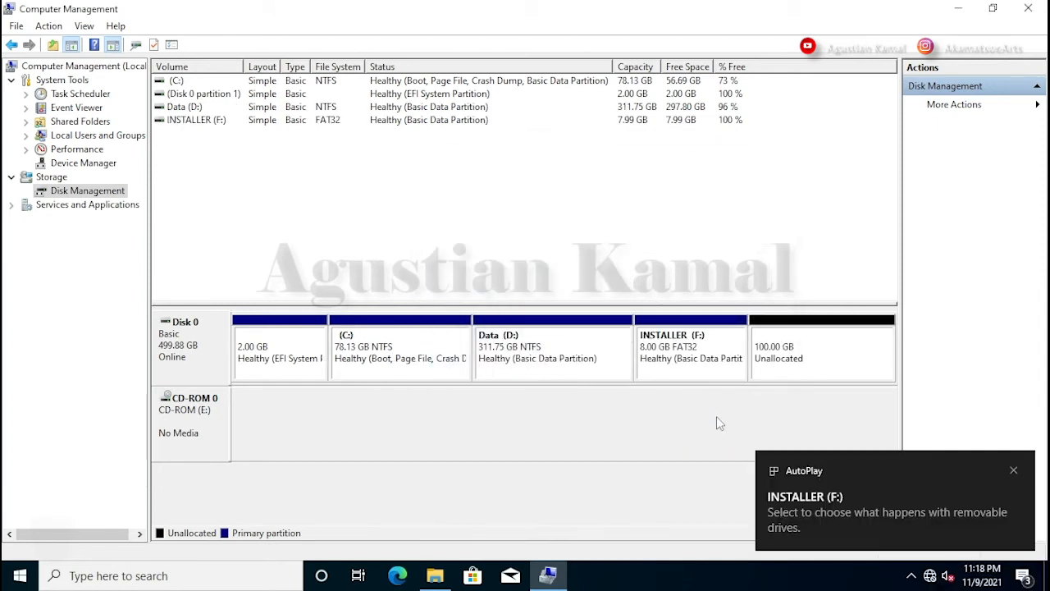
Step: Start a 350 MB simple volume in the unallocated space without a drive letter
left_click(705, 350)
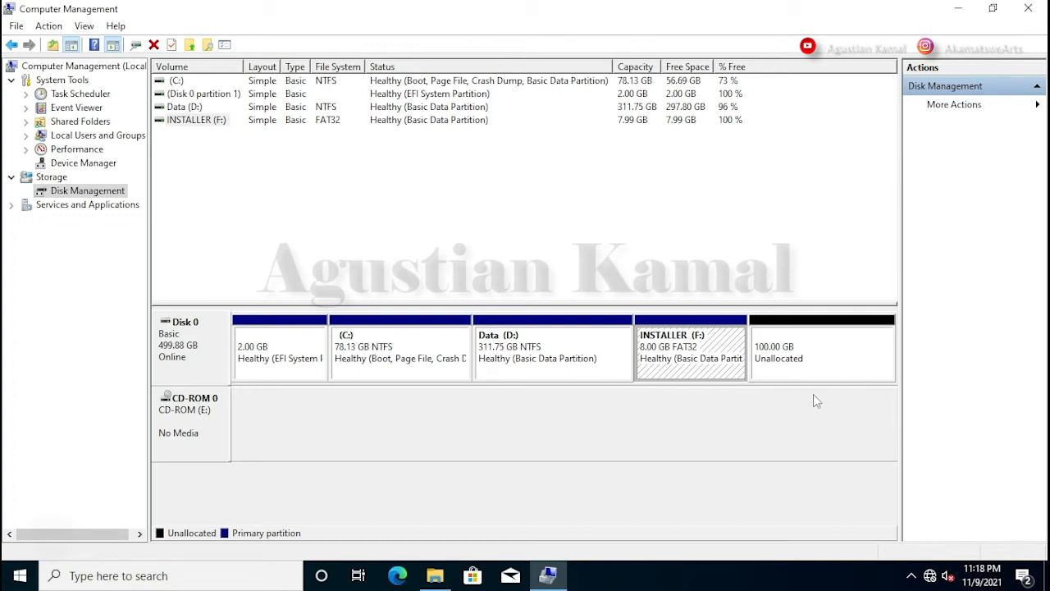
left_click(828, 349)
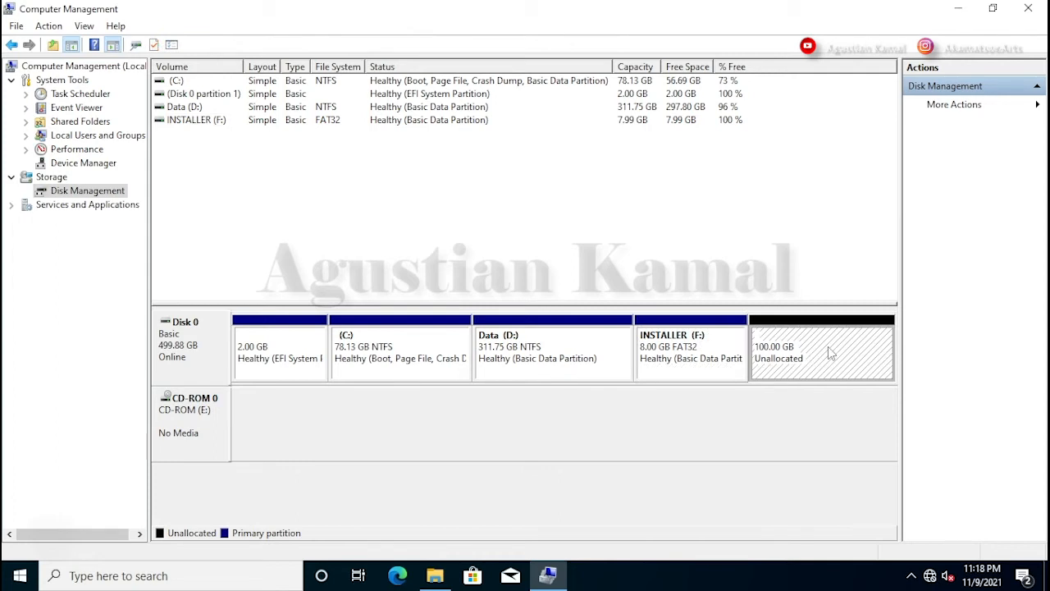
right_click(830, 351)
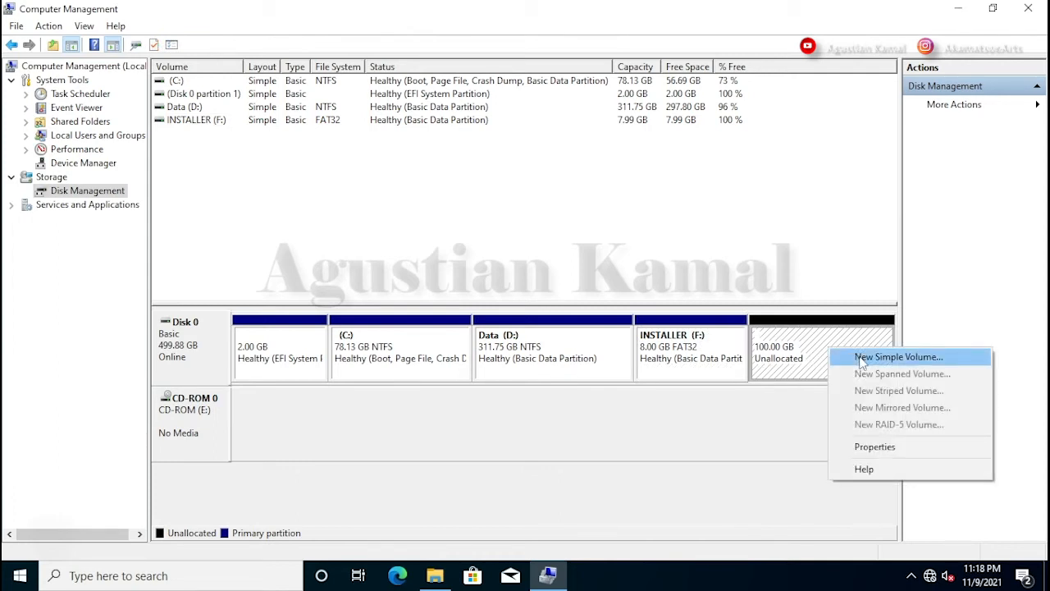
left_click(861, 358)
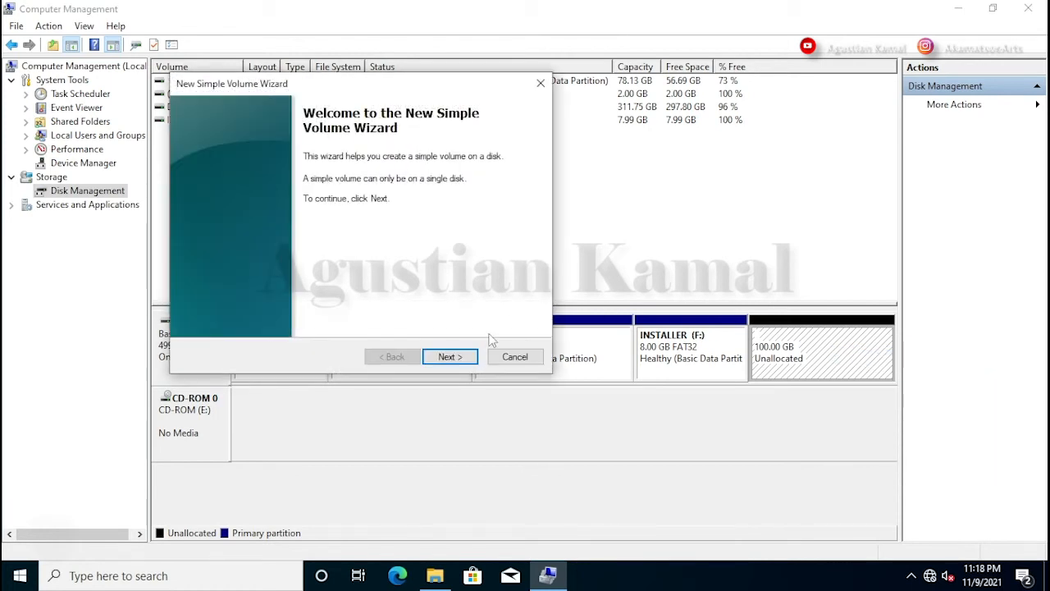
left_click(450, 356)
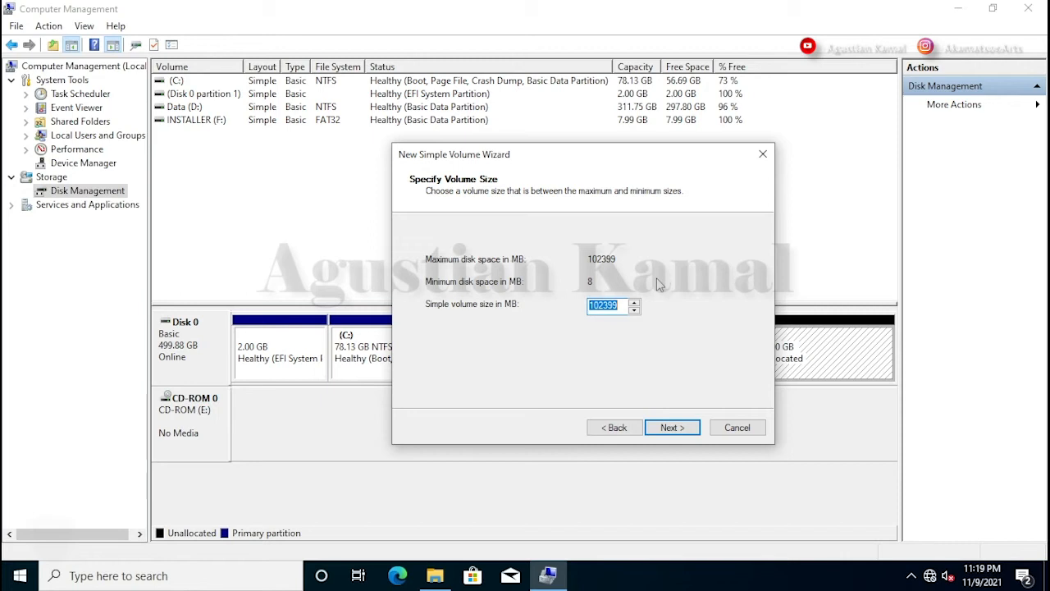
left_click(624, 306)
left_click_drag(623, 305, 580, 305)
type("350")
left_click(674, 429)
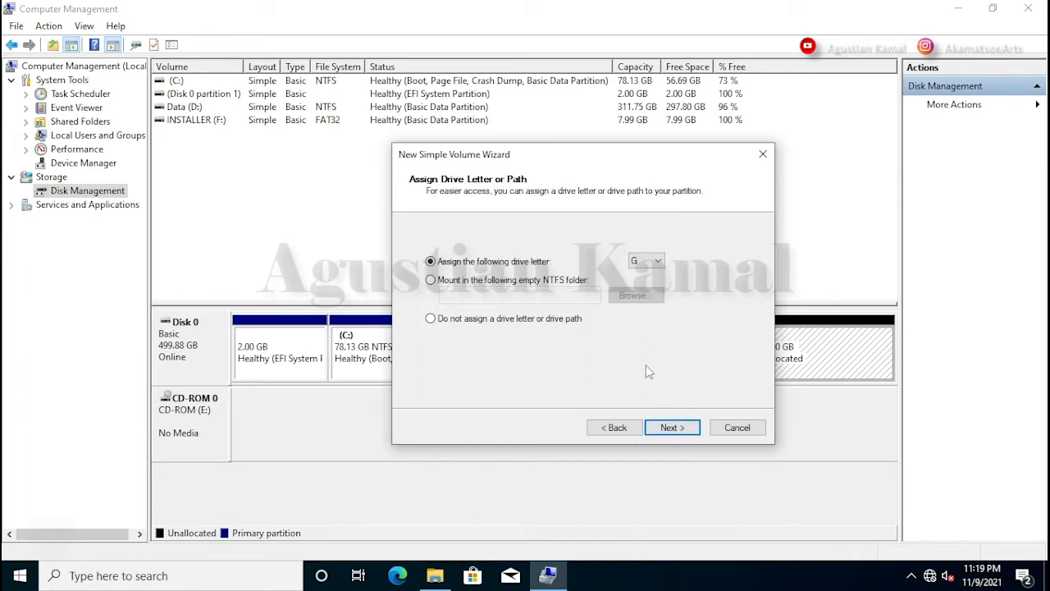
left_click(447, 323)
left_click(688, 427)
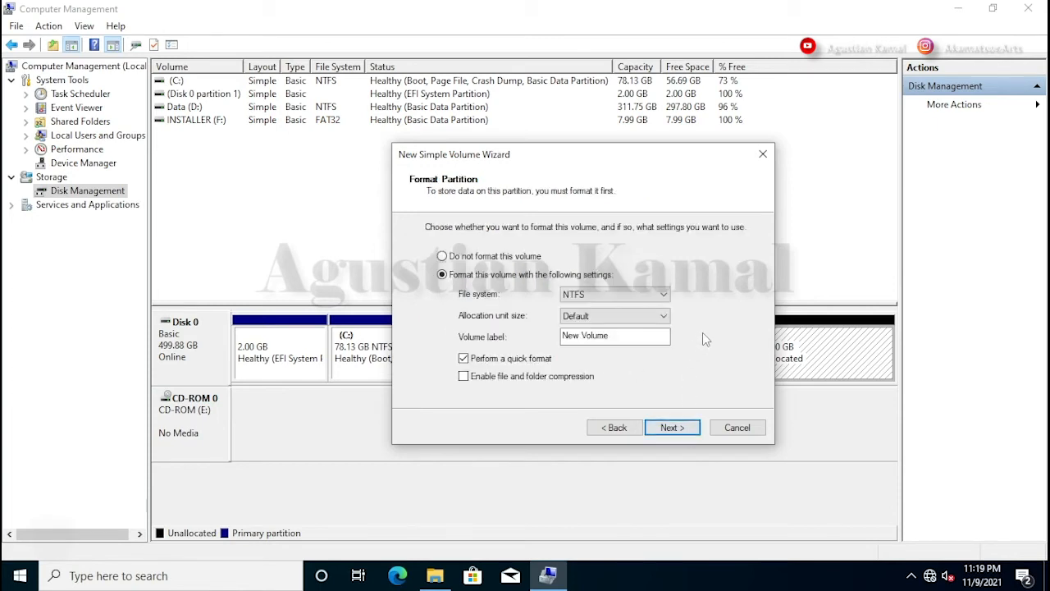
Step: Format it as FAT32 with volume label ESP and finish the wizard
left_click(631, 294)
left_click(624, 322)
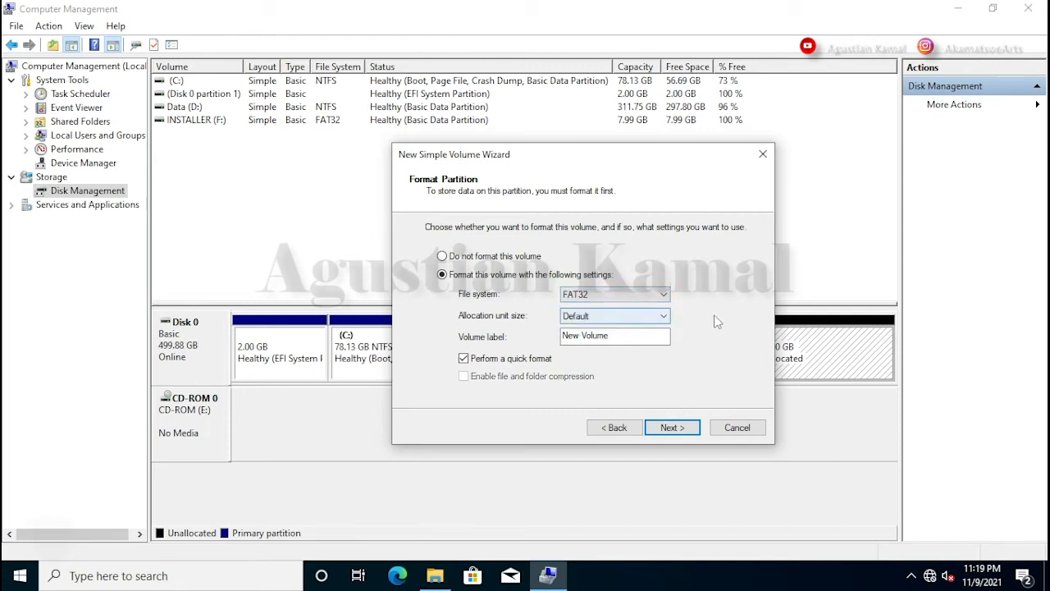
left_click(632, 336)
left_click_drag(640, 336, 558, 336)
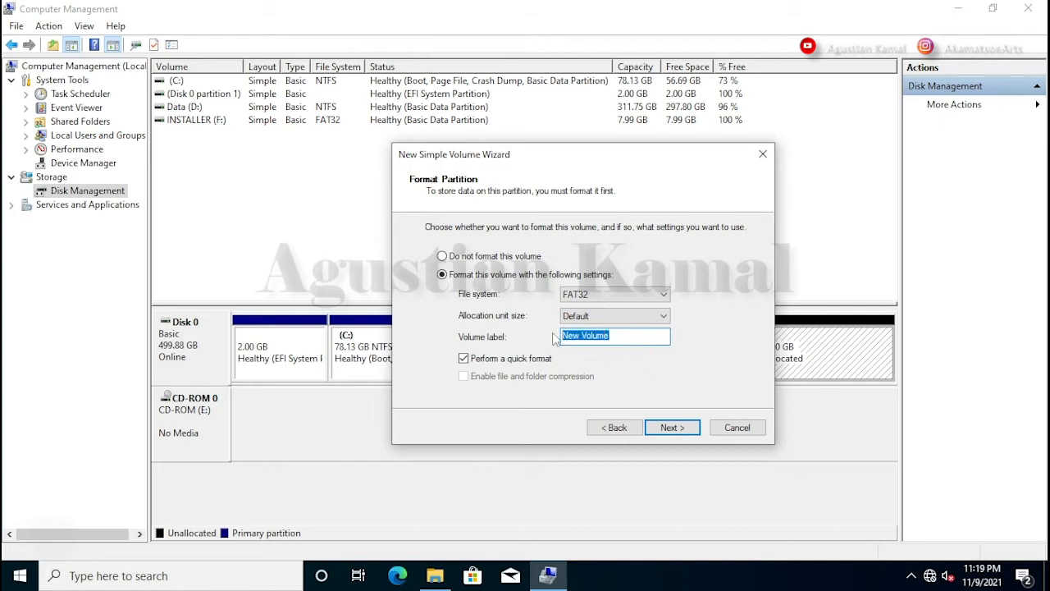
type("ESP")
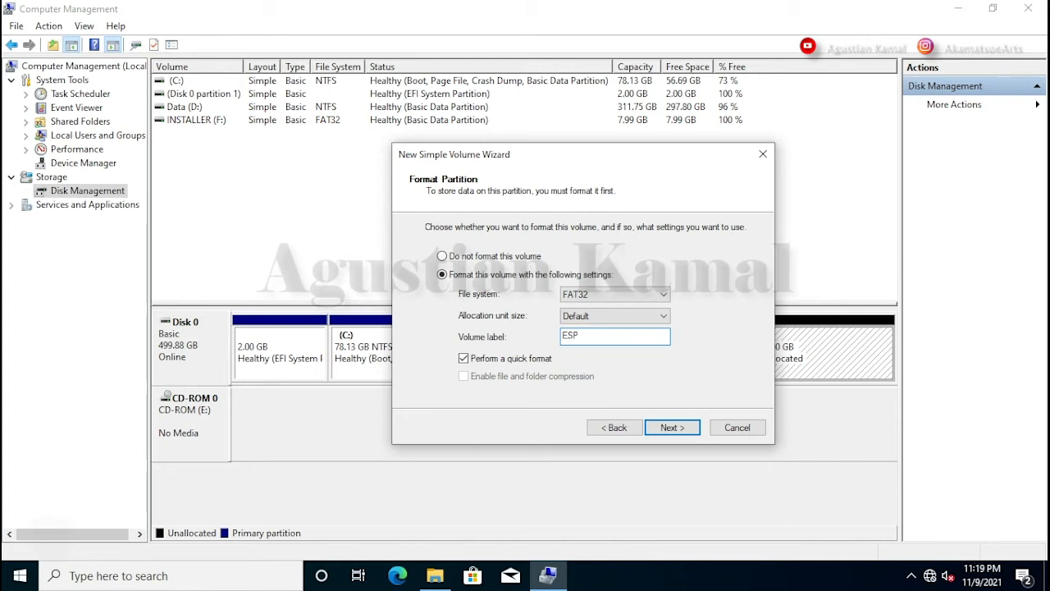
left_click(671, 427)
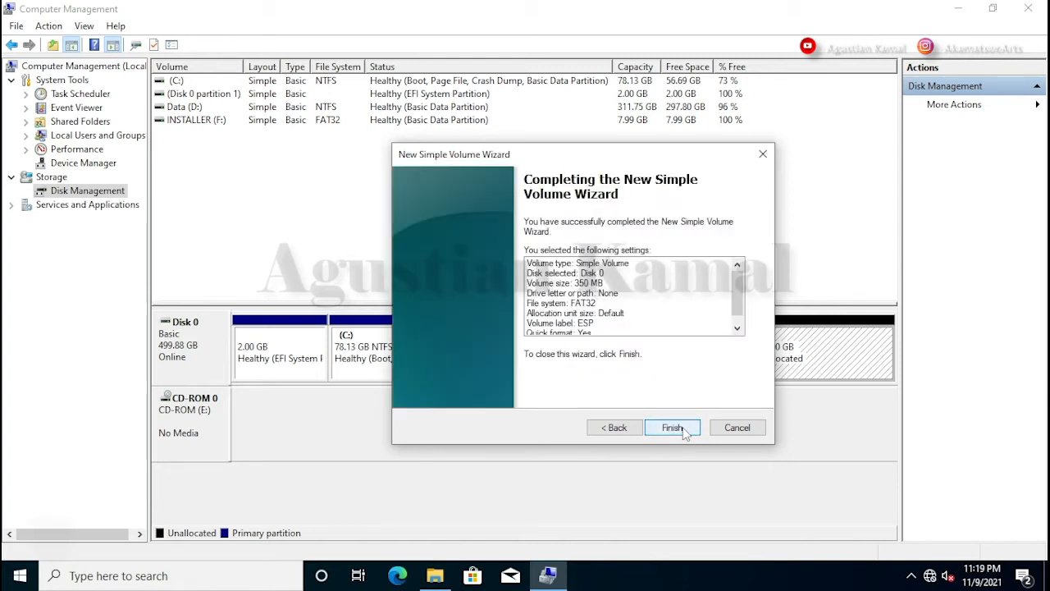
left_click(673, 427)
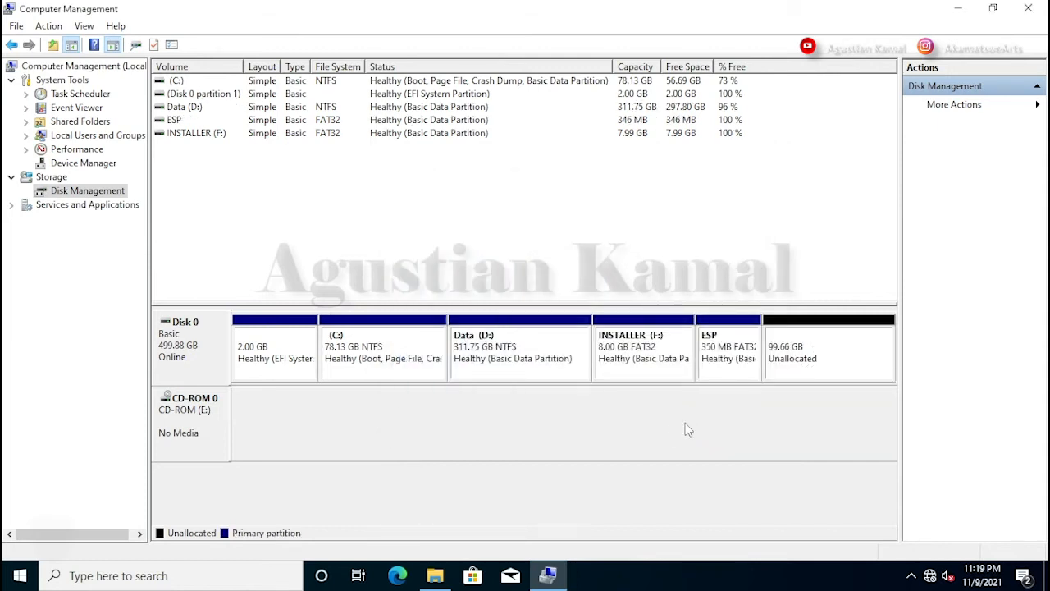
Step: Start a new simple volume on the 99.66 GB unallocated space, sized 4096 MB
left_click(829, 354)
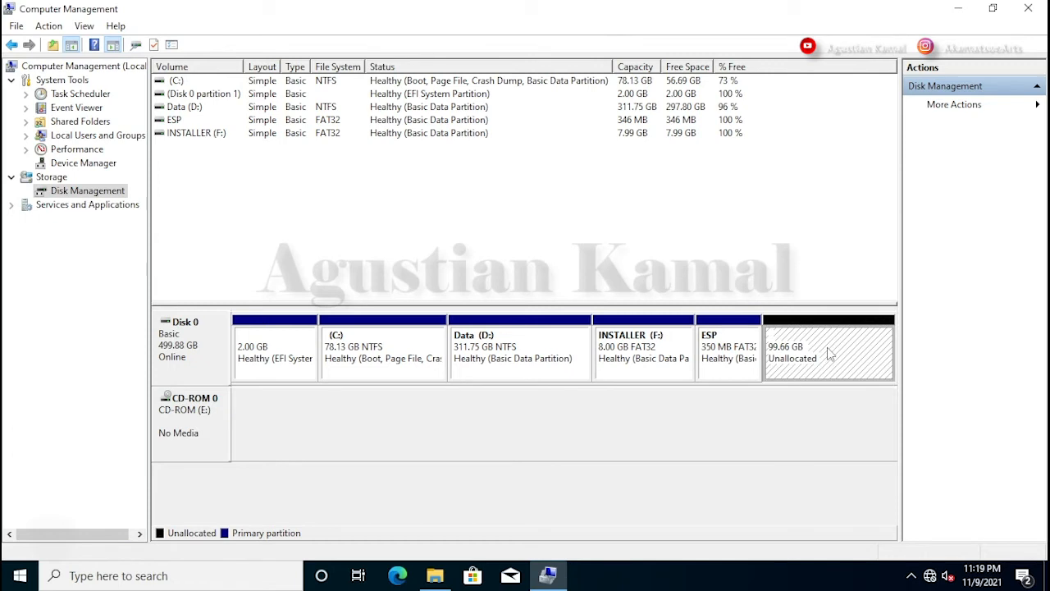
right_click(829, 352)
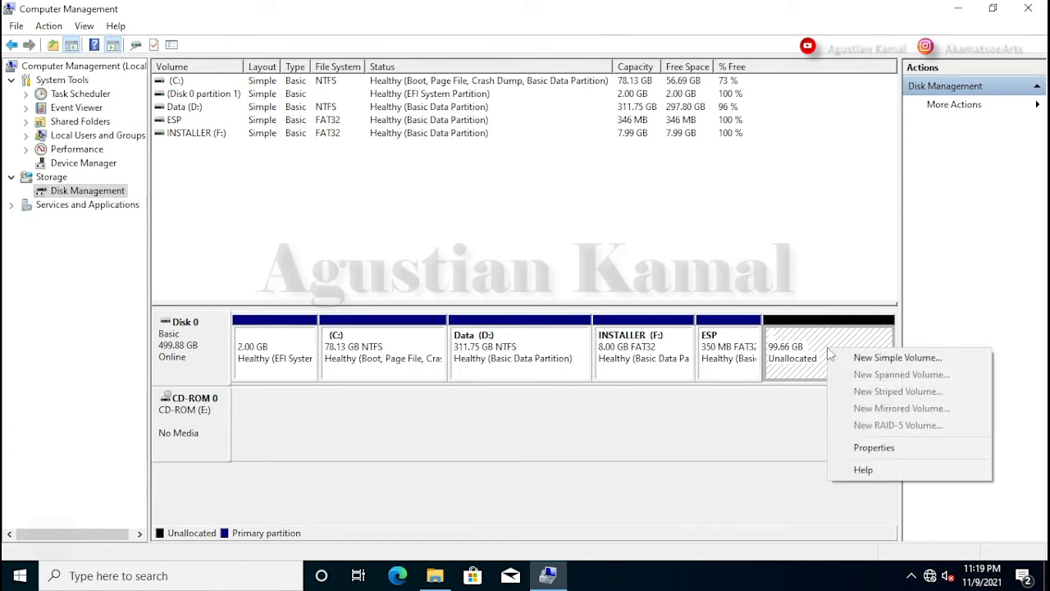
left_click(853, 361)
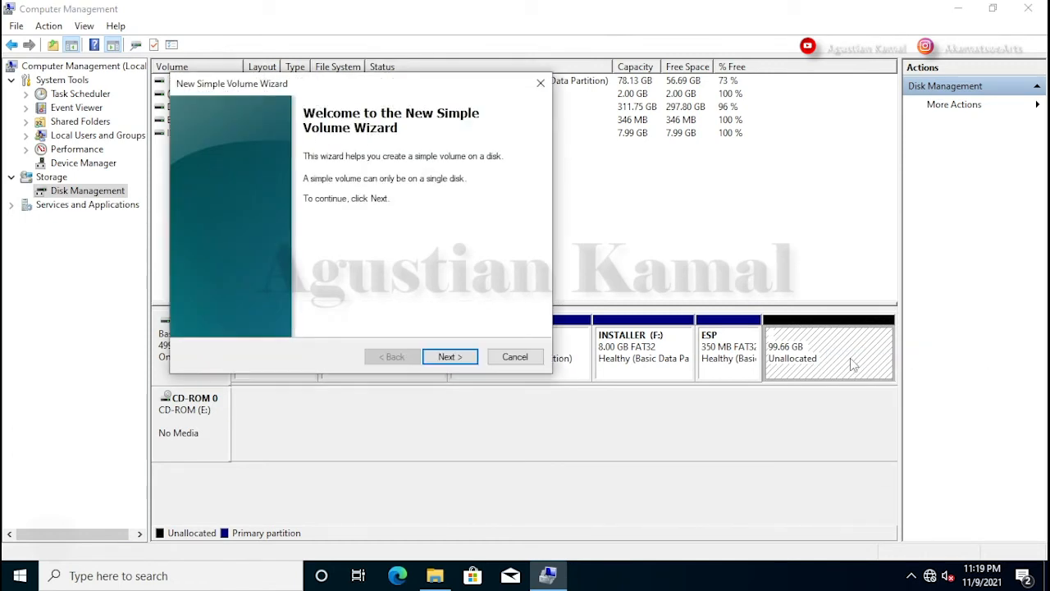
left_click_drag(431, 93, 586, 145)
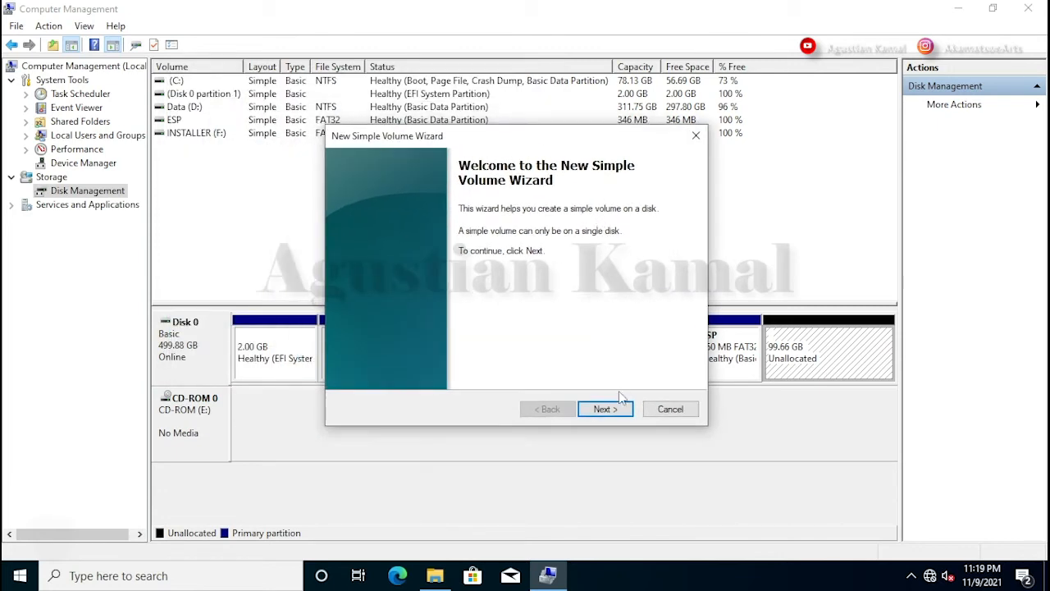
left_click(605, 408)
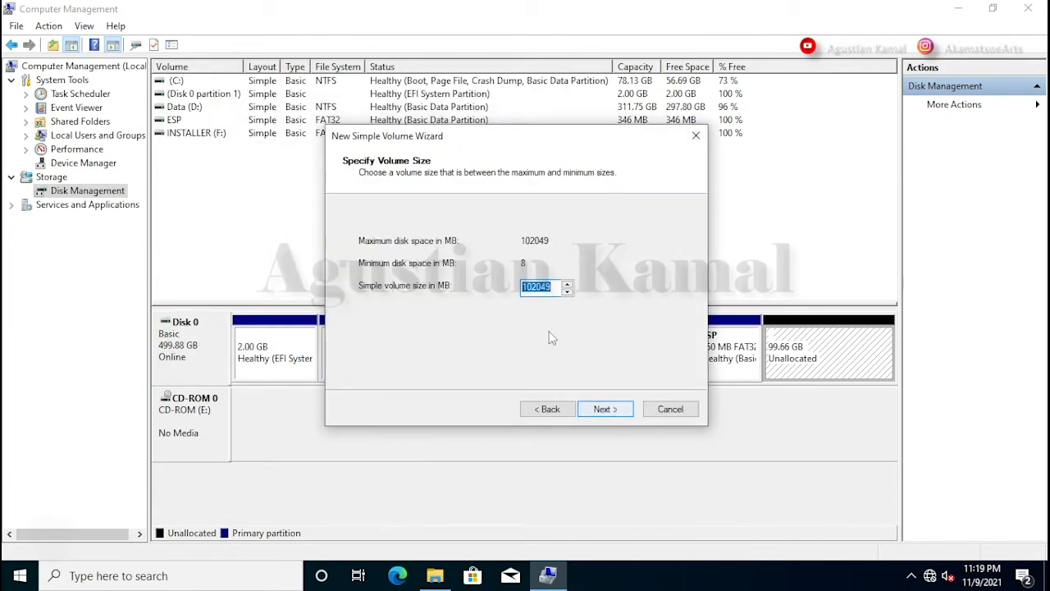
left_click(553, 286)
left_click_drag(553, 286, 511, 285)
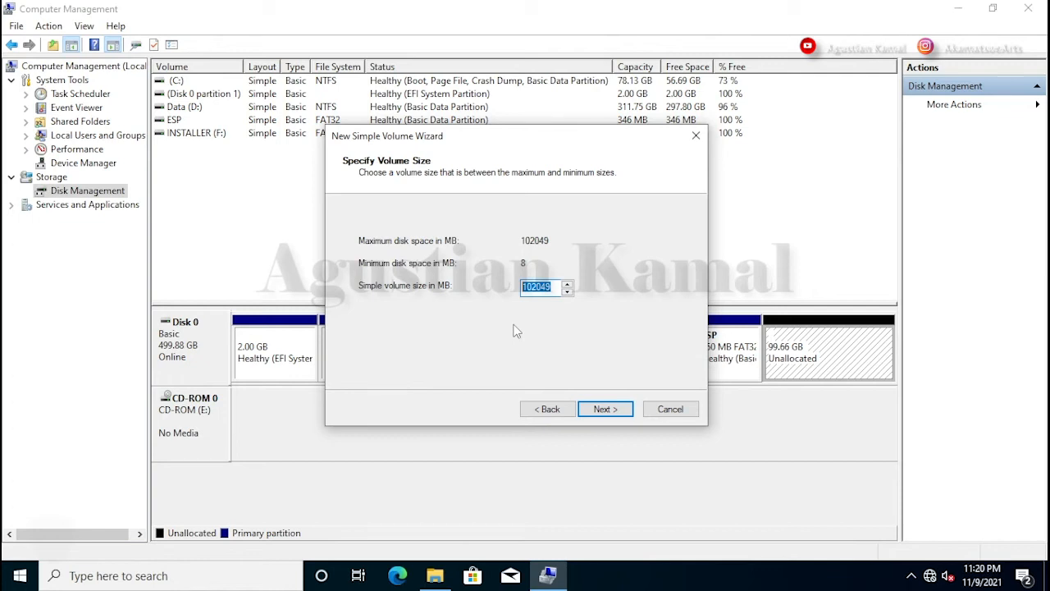
type("4096")
left_click(607, 408)
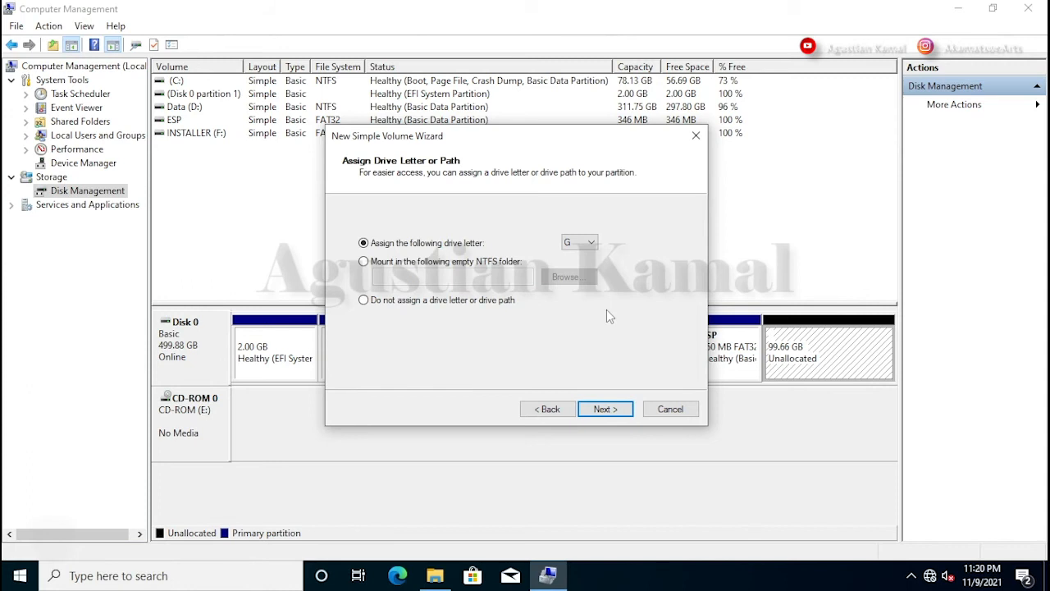
Step: Give the volume no drive letter and the NTFS label SWAP, then create it
left_click(364, 301)
left_click(606, 409)
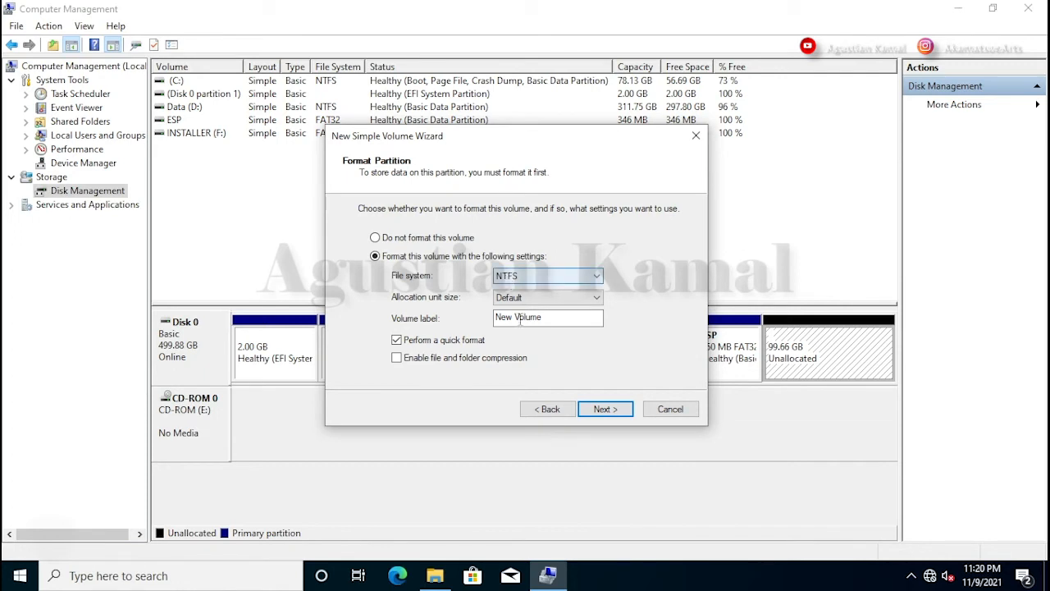
left_click_drag(544, 317, 489, 313)
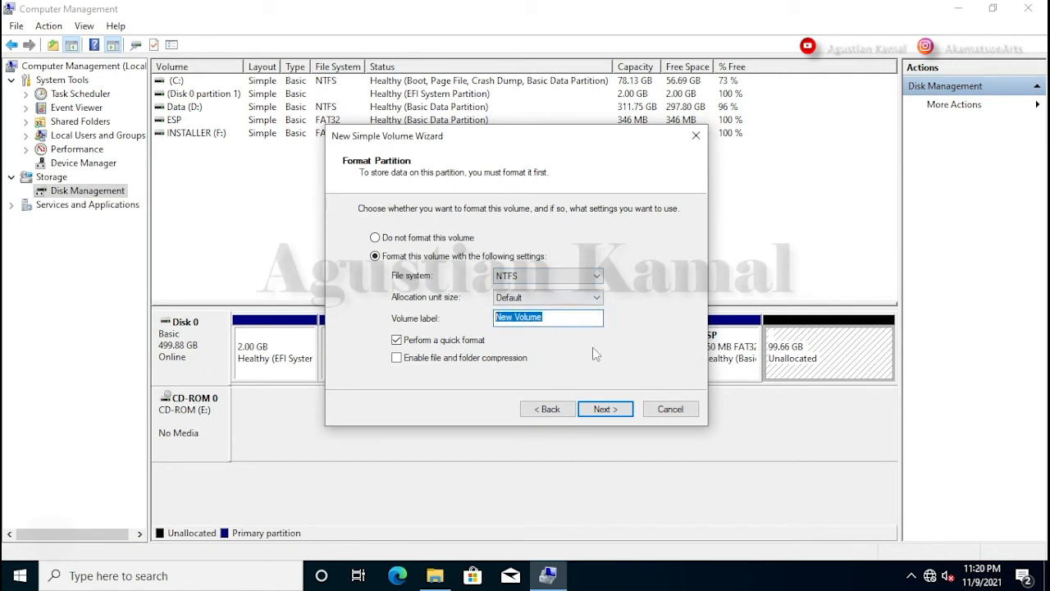
type("SWAP")
left_click(604, 409)
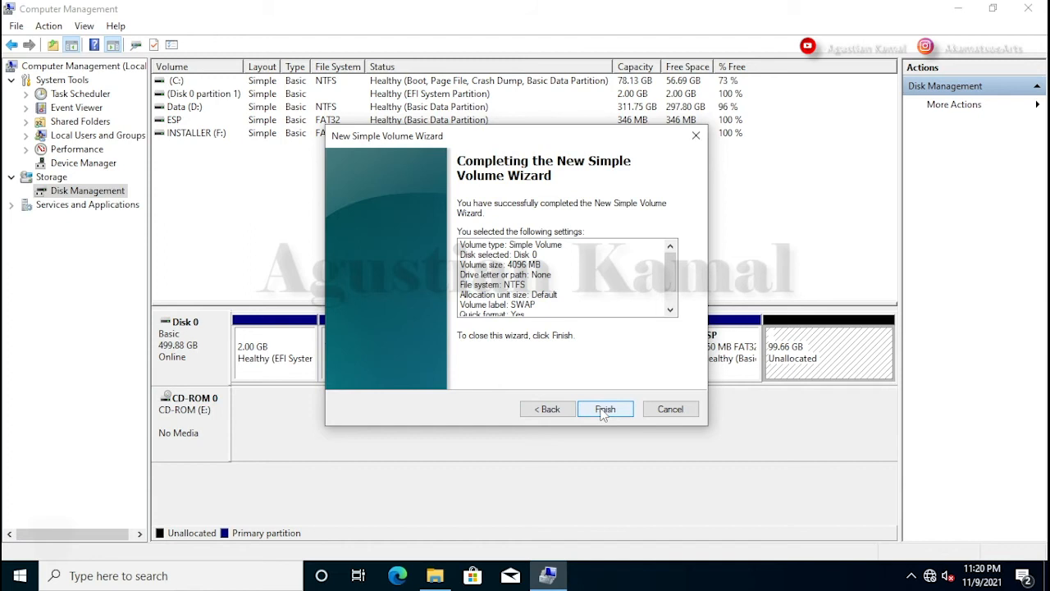
left_click(605, 409)
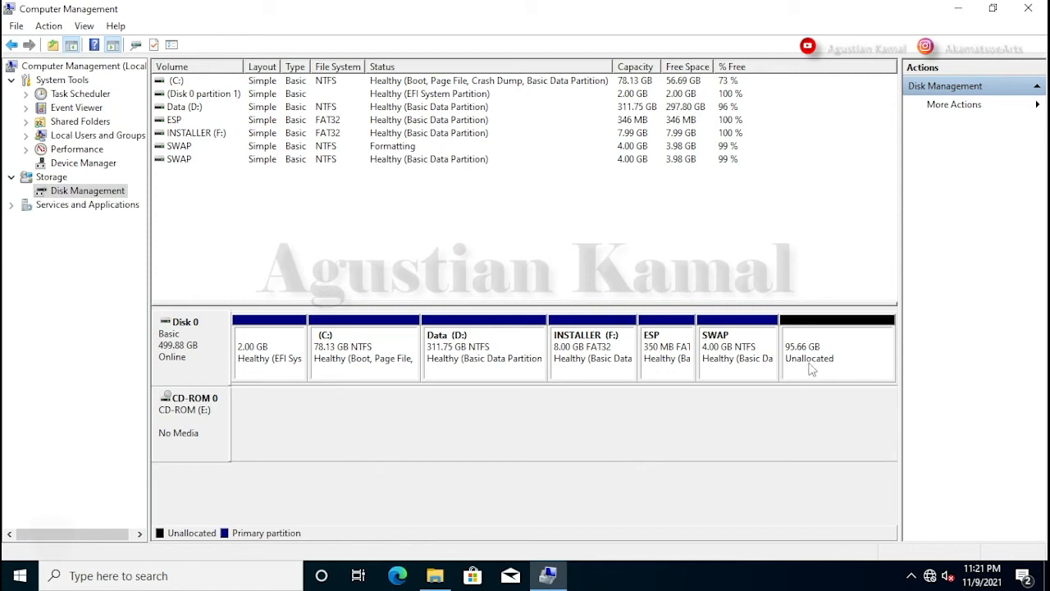
left_click(846, 354)
Step: Start a new simple volume on the 95.66 GB space, keeping the full 97953 MB size
right_click(845, 353)
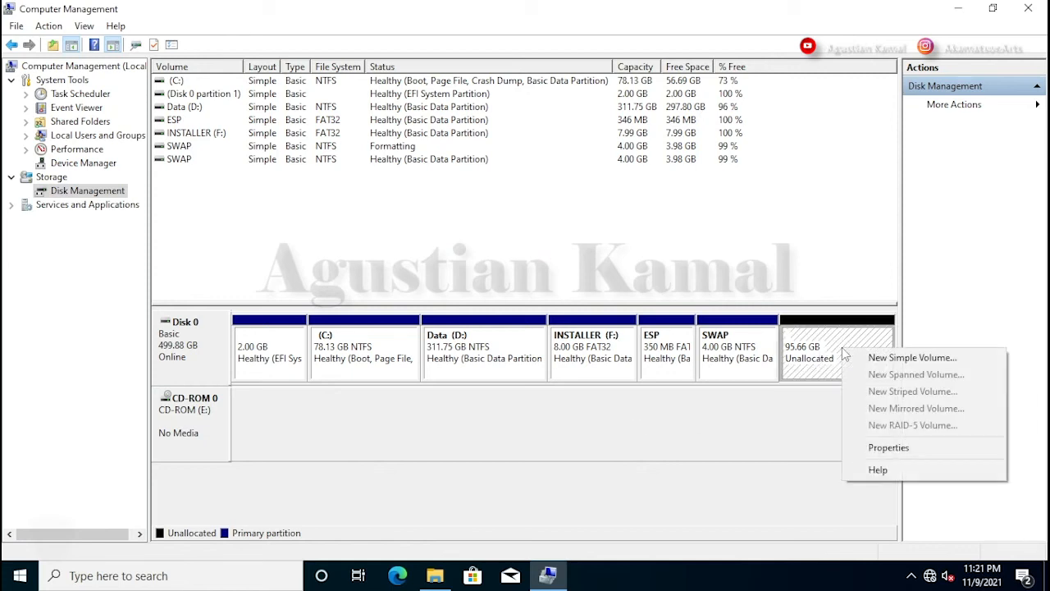
left_click(867, 361)
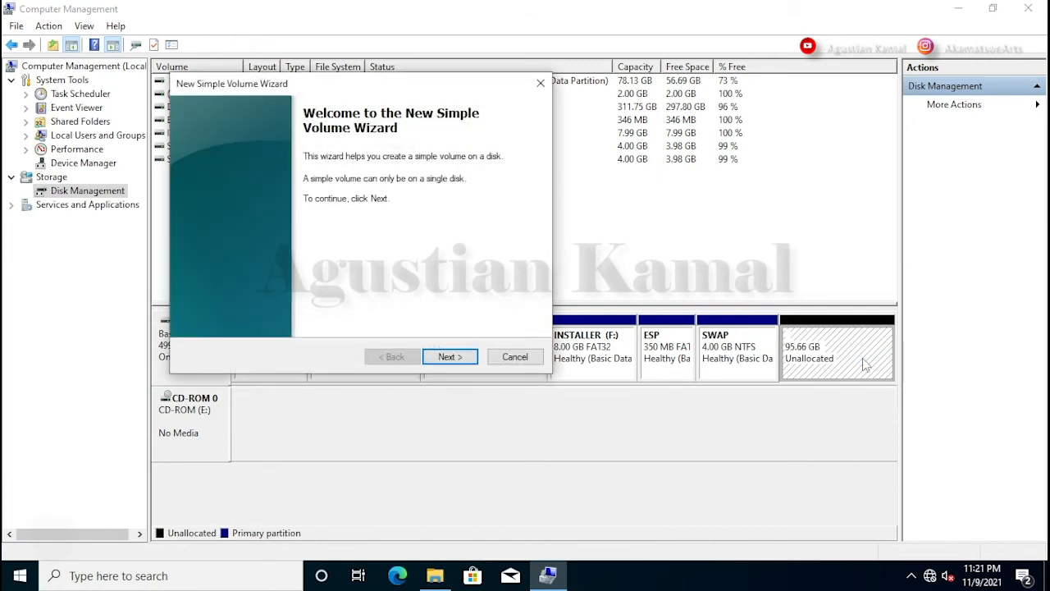
left_click_drag(458, 92, 619, 128)
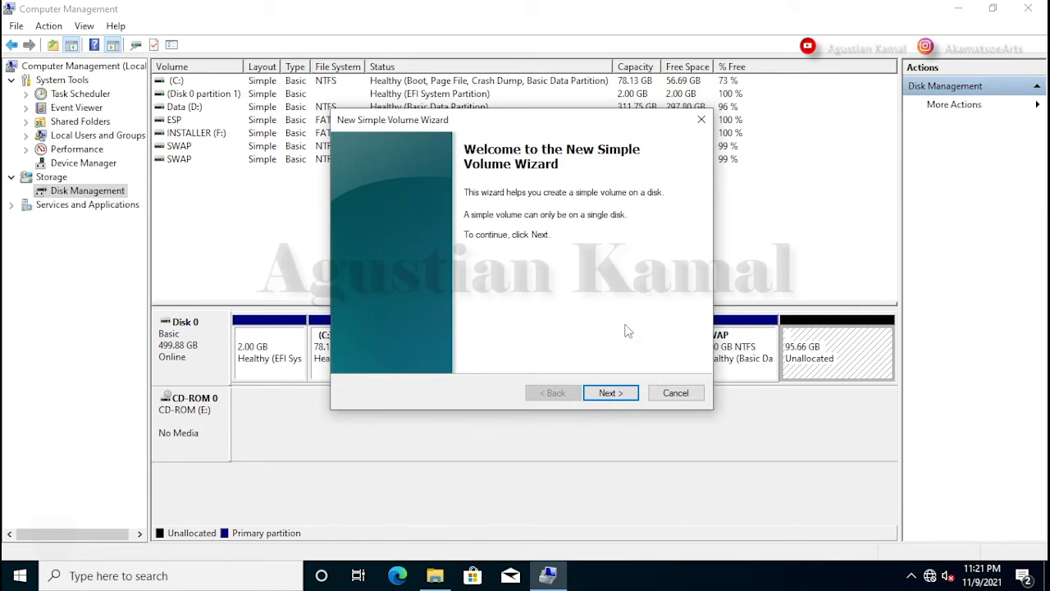
left_click(615, 393)
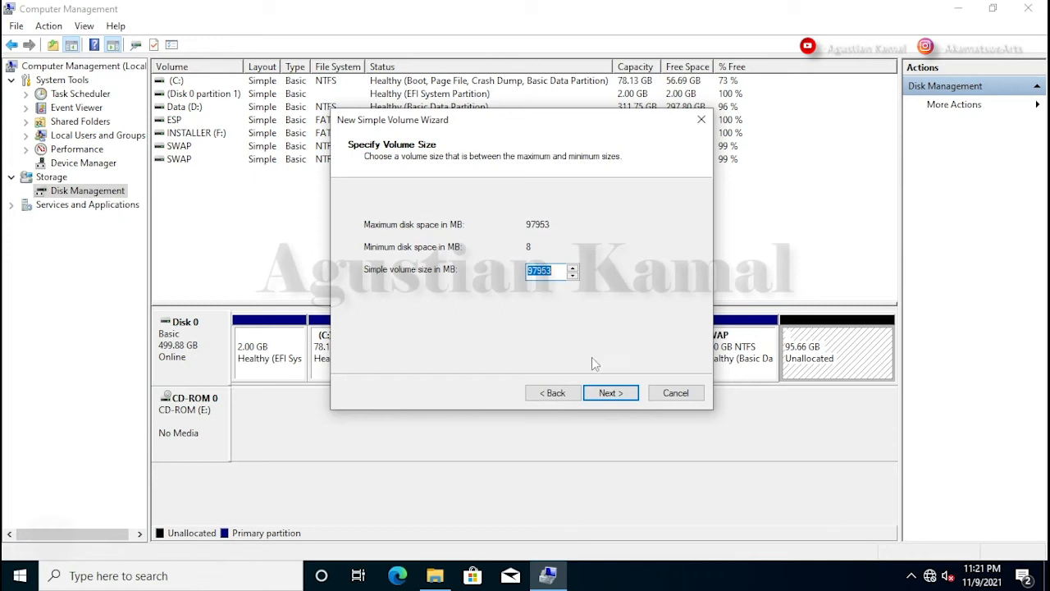
left_click(617, 396)
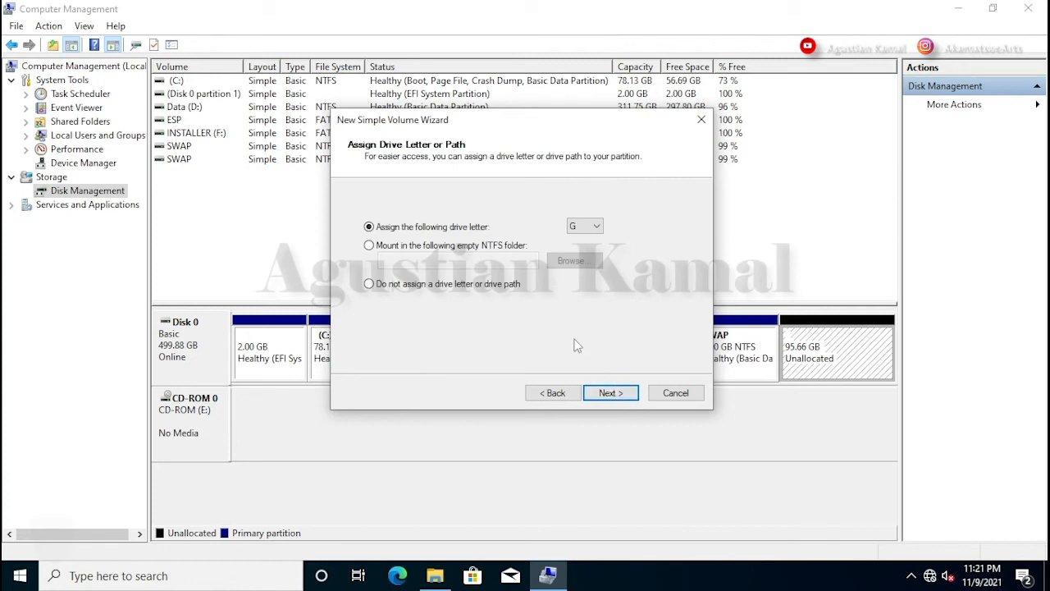
Step: Assign no drive letter, label the NTFS volume ROOT, finish, and close Computer Management
left_click(370, 286)
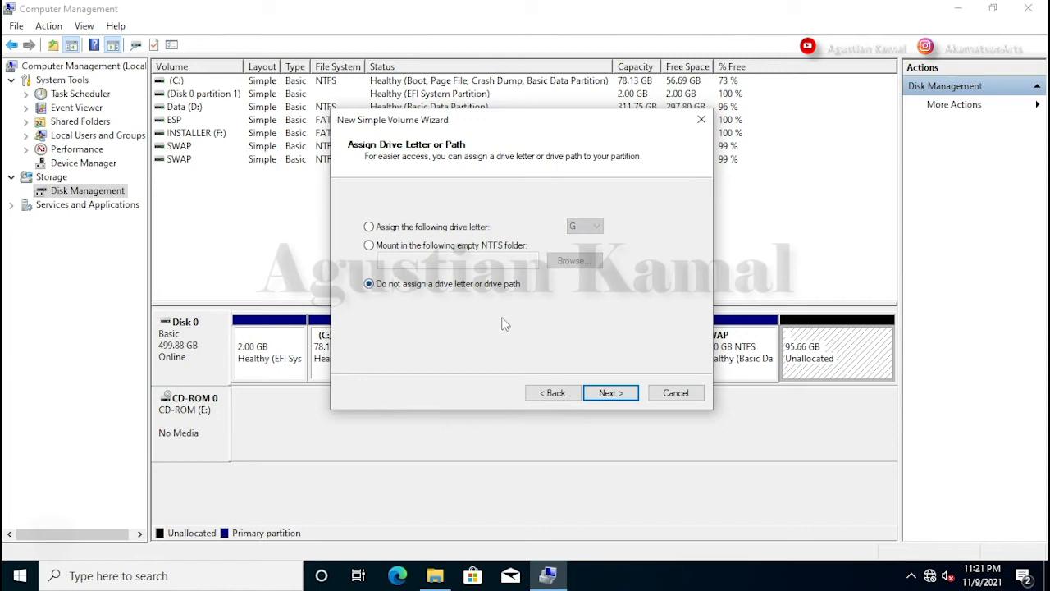
left_click(617, 396)
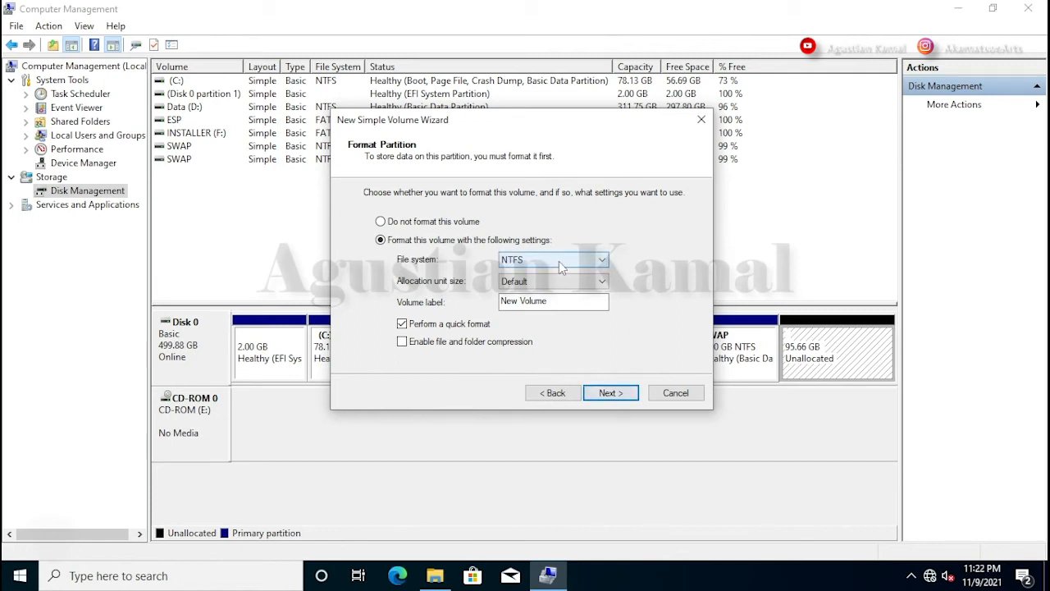
left_click(555, 304)
left_click_drag(561, 304, 493, 303)
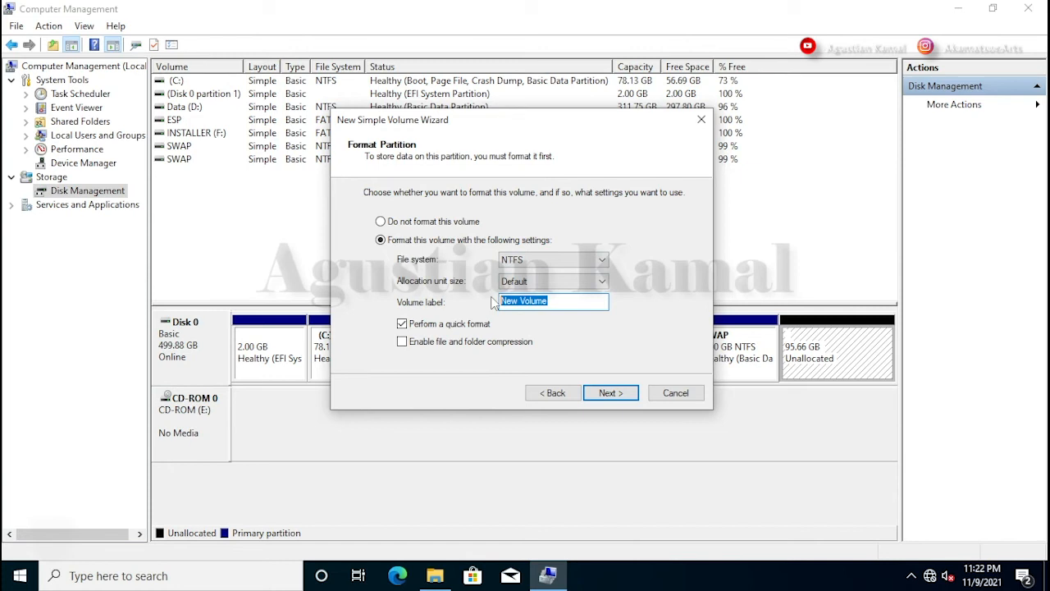
type("ROOT")
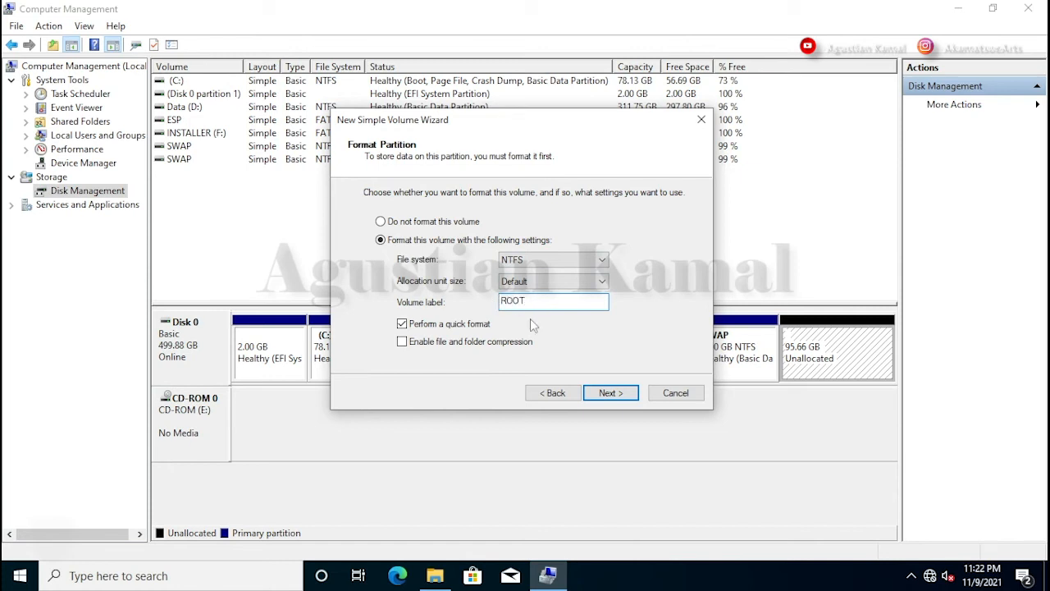
left_click(612, 393)
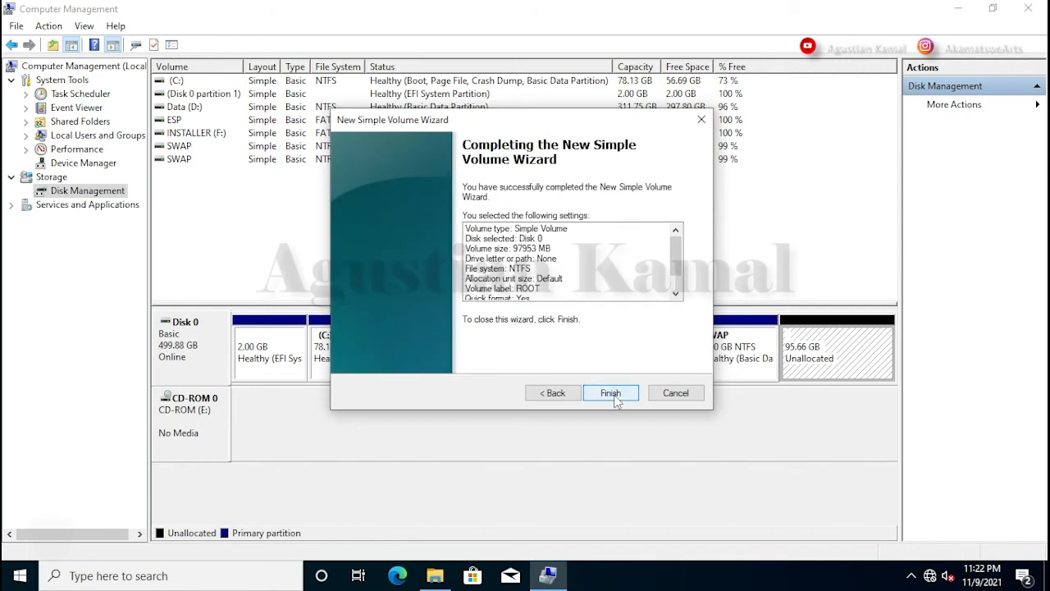
left_click(613, 393)
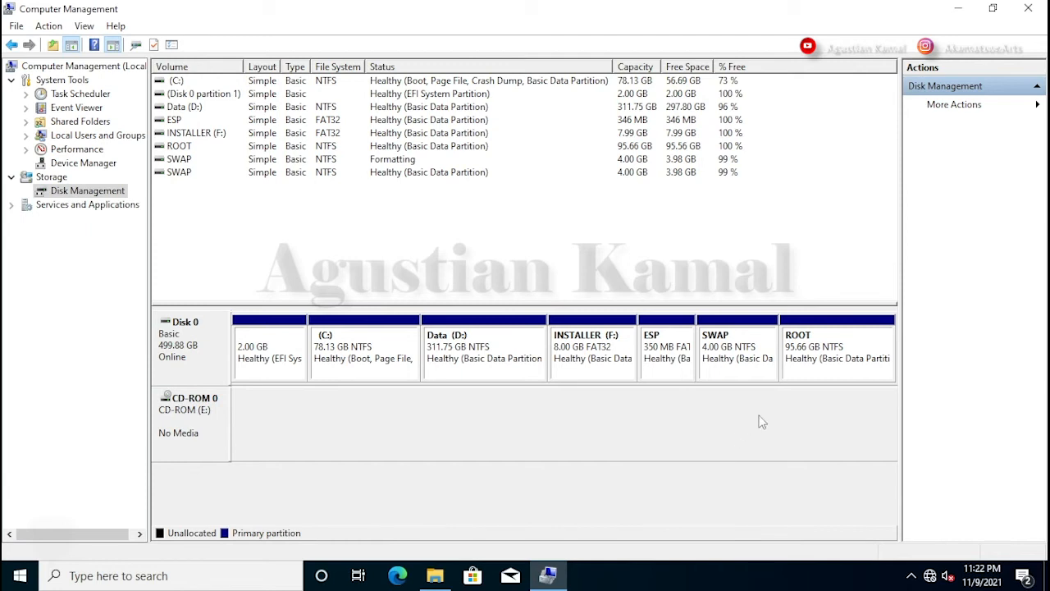
left_click(1028, 10)
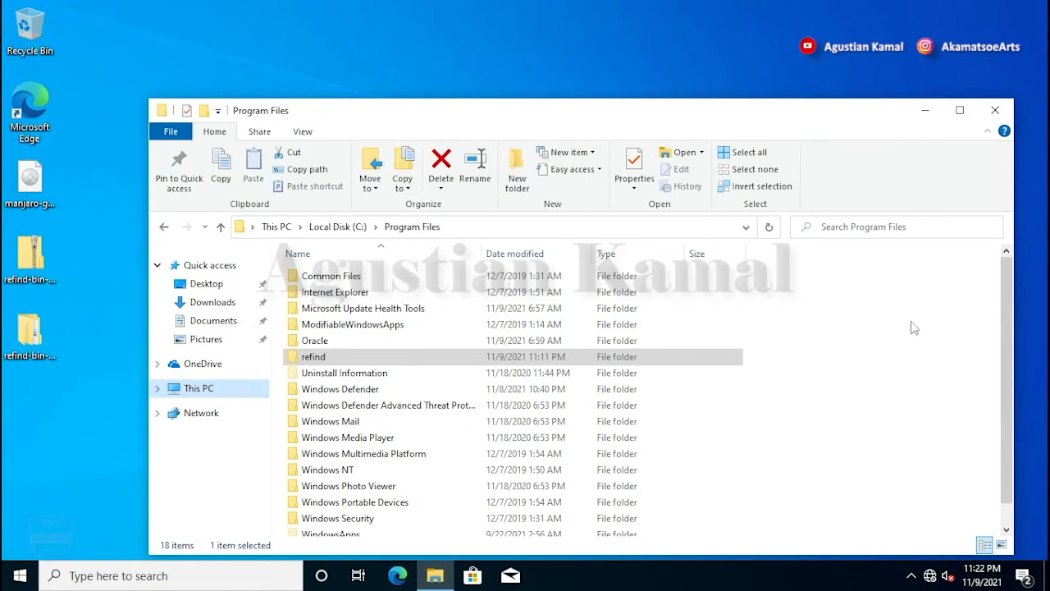
Step: Mount the Manjaro ISO from the desktop and copy all six of its items
left_click(997, 112)
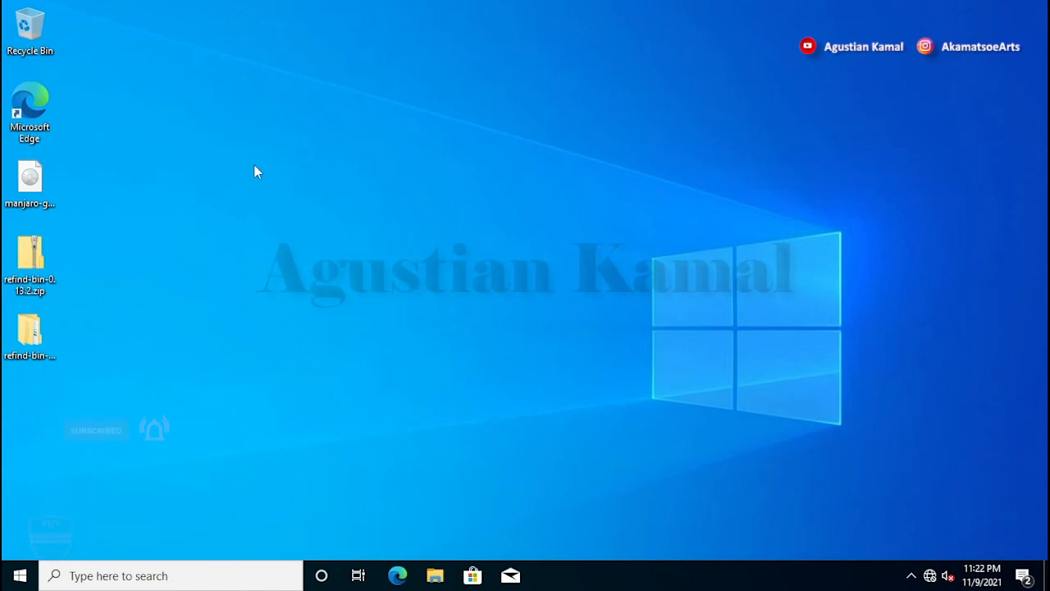
left_click(29, 183)
right_click(28, 183)
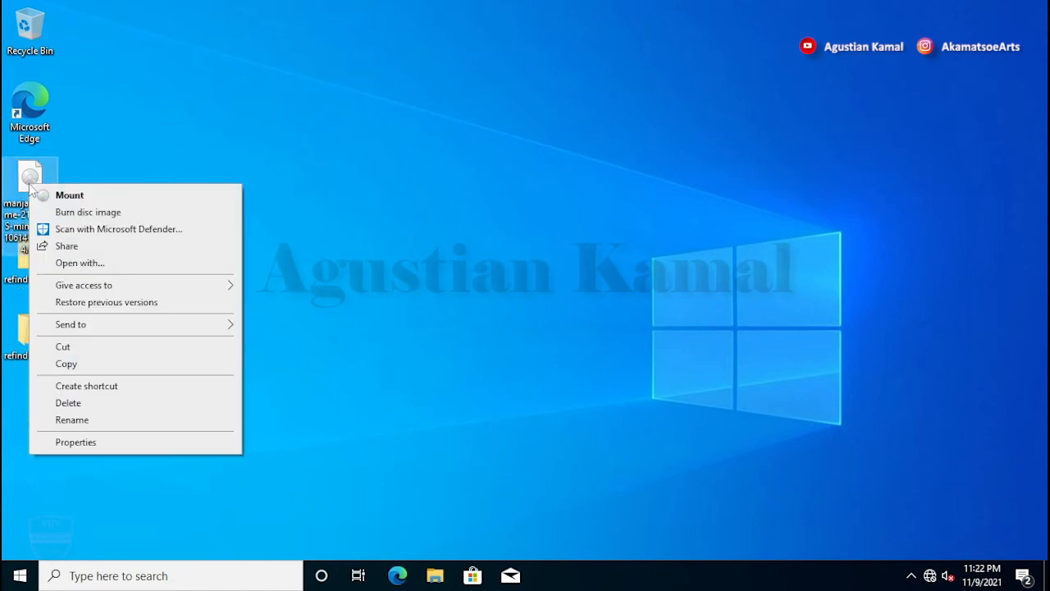
left_click(73, 199)
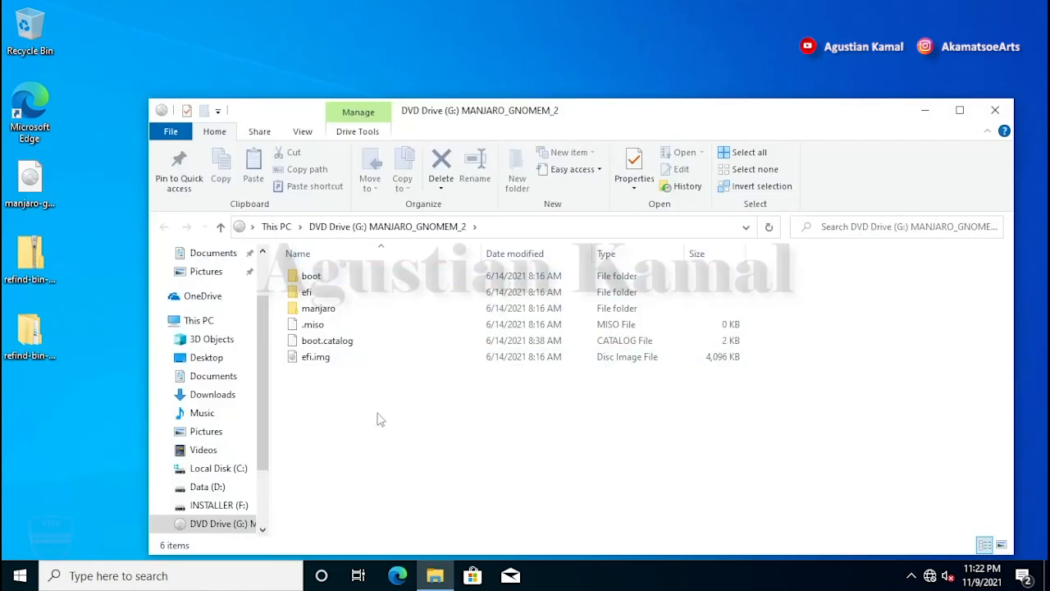
left_click_drag(367, 420, 301, 273)
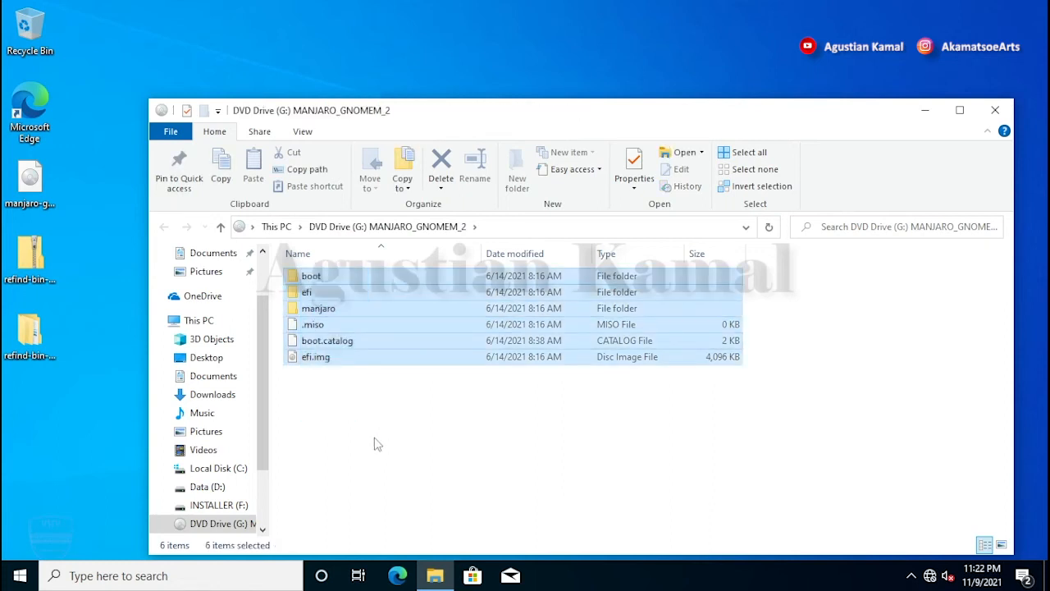
right_click(378, 298)
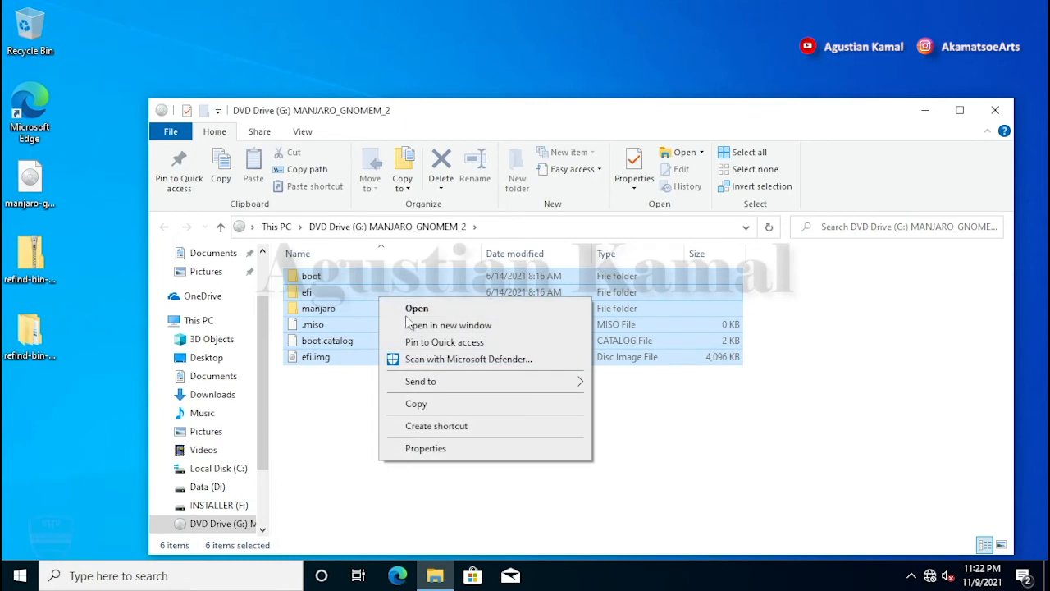
left_click(434, 405)
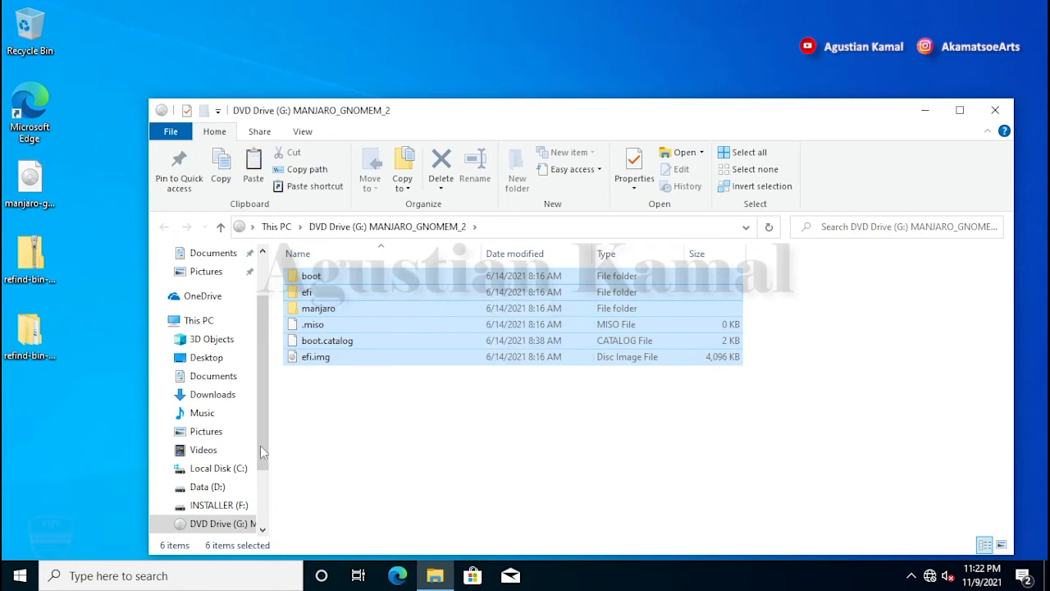
Step: Paste the six items into INSTALLER (F:) and close the window
left_click(238, 505)
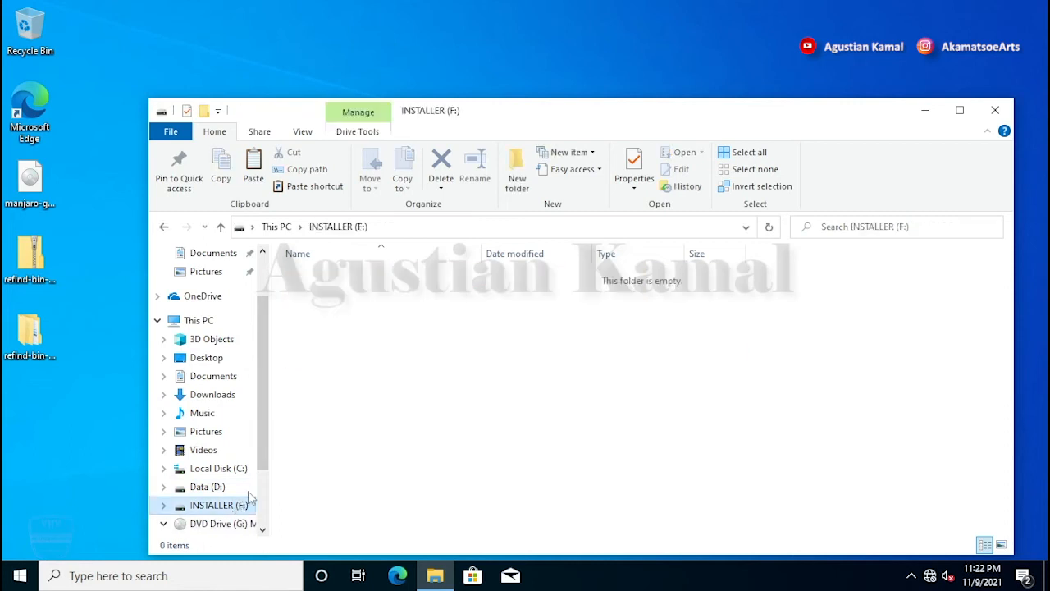
right_click(423, 347)
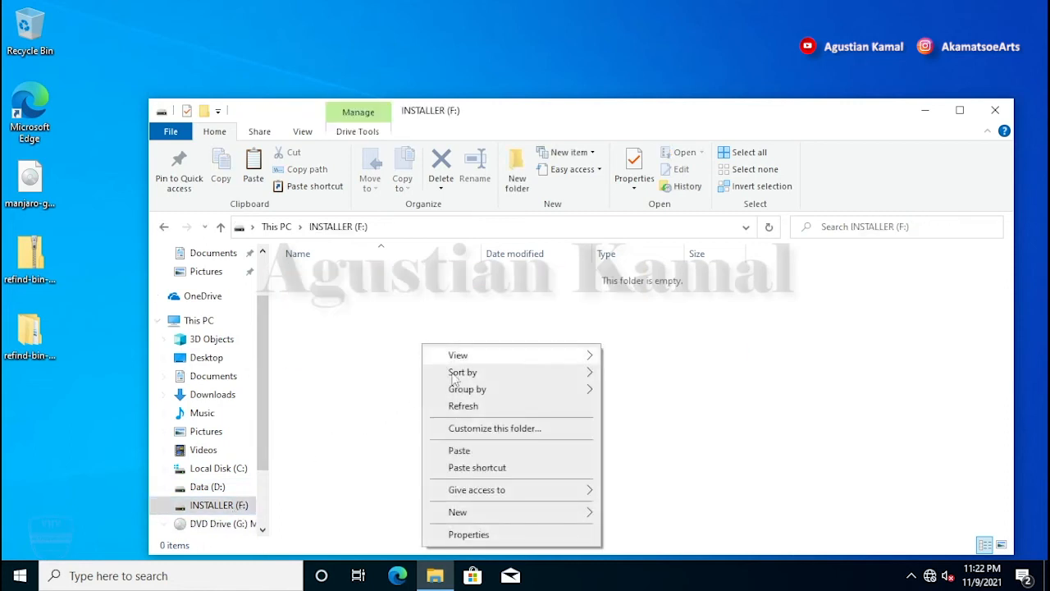
left_click(471, 449)
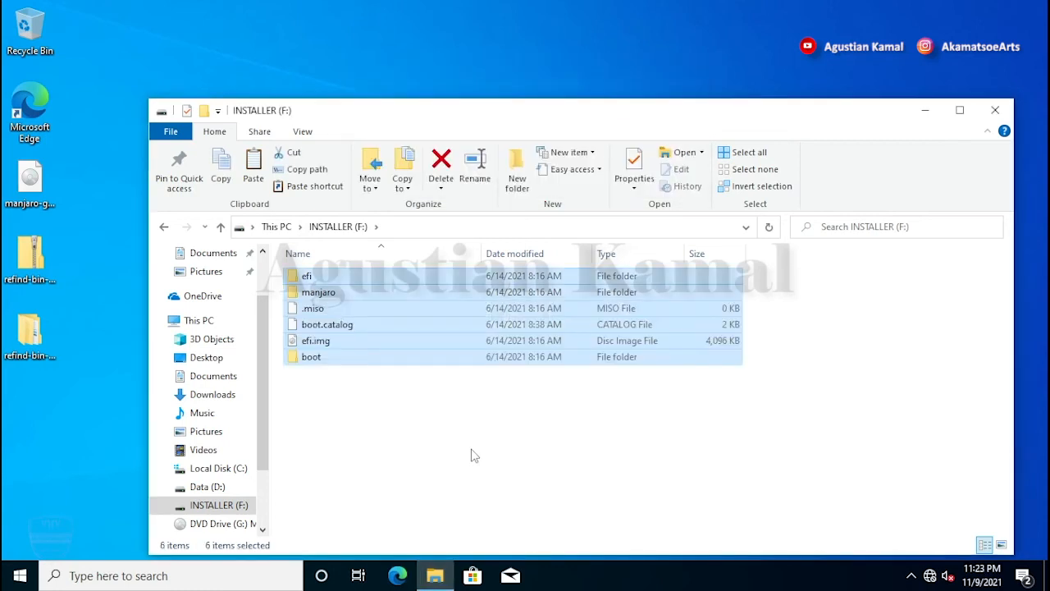
left_click(472, 450)
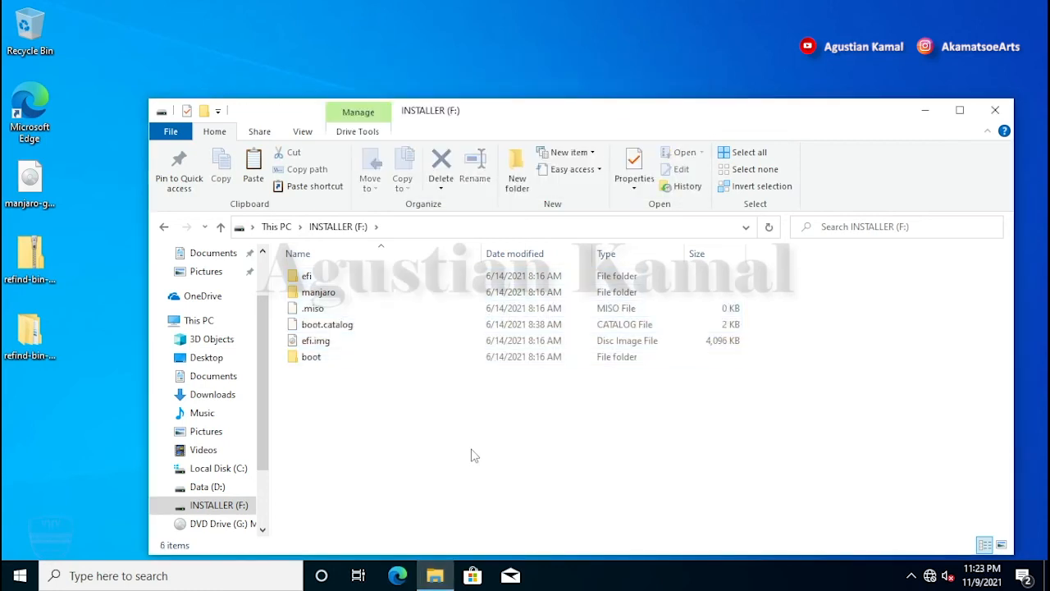
left_click(996, 110)
Step: Restart Windows and, in rEFInd, boot the Linux penguin entry from INSTALLER
left_click(15, 583)
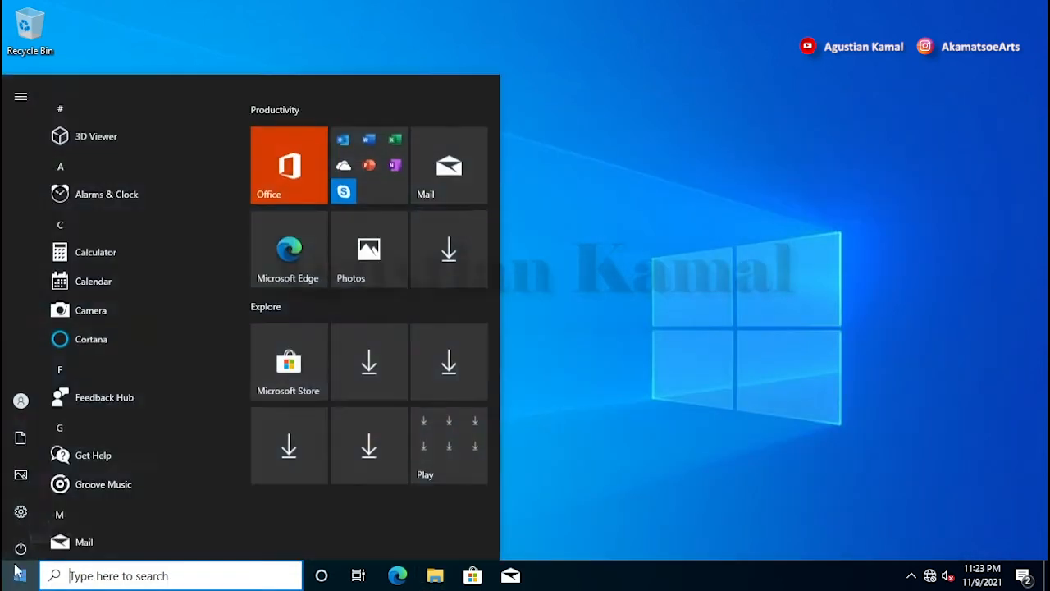
left_click(20, 541)
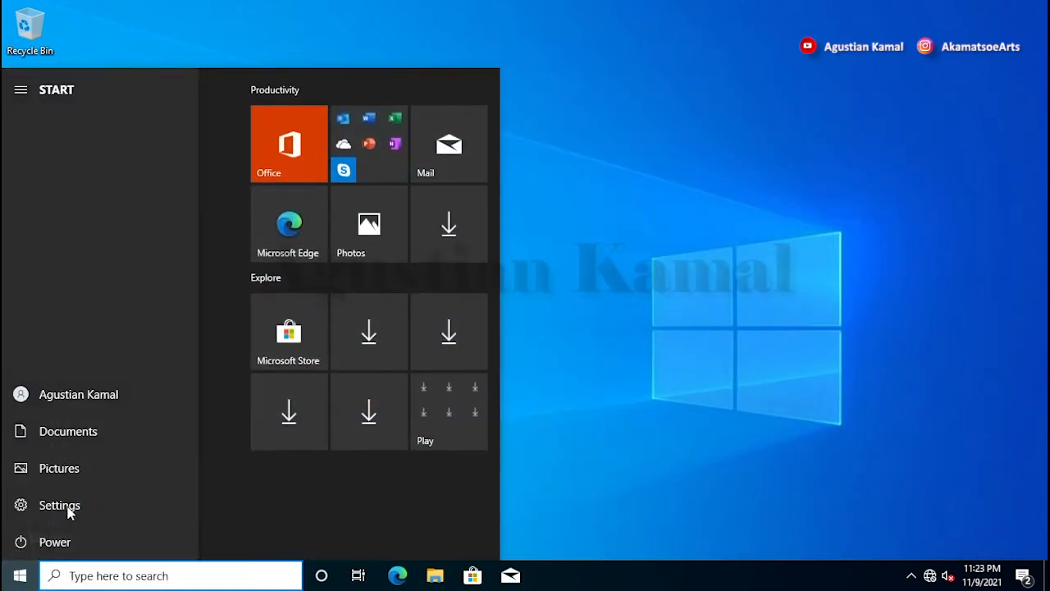
left_click(69, 504)
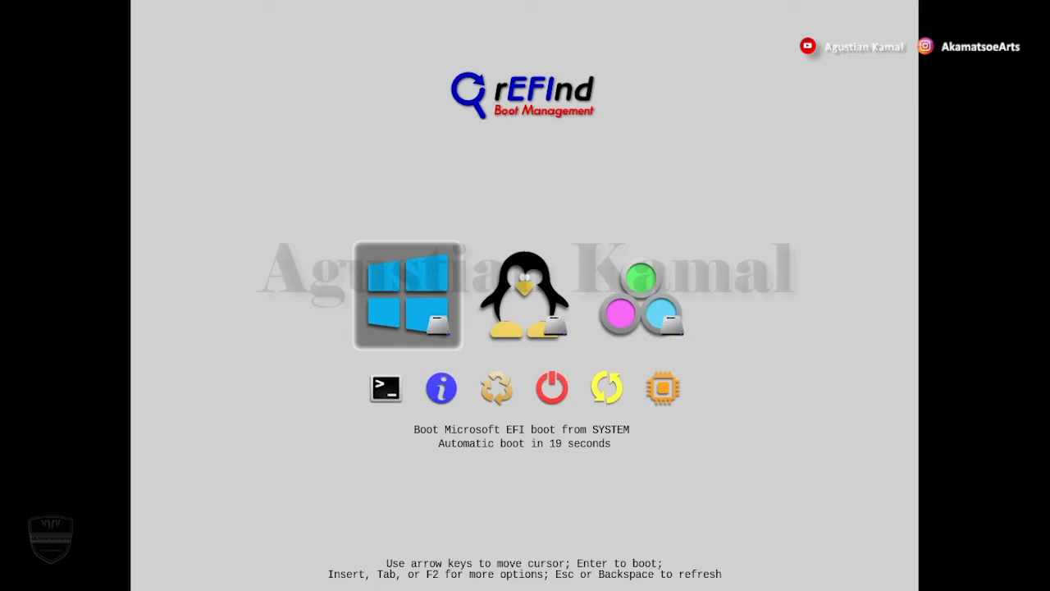
key("Right")
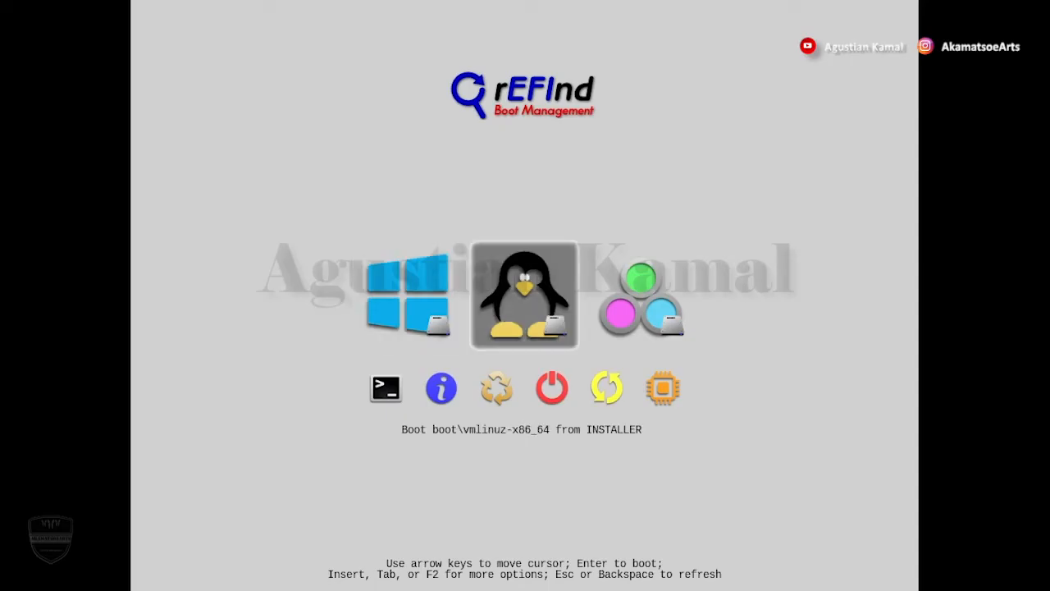
key("Left")
key("Right")
key("Return")
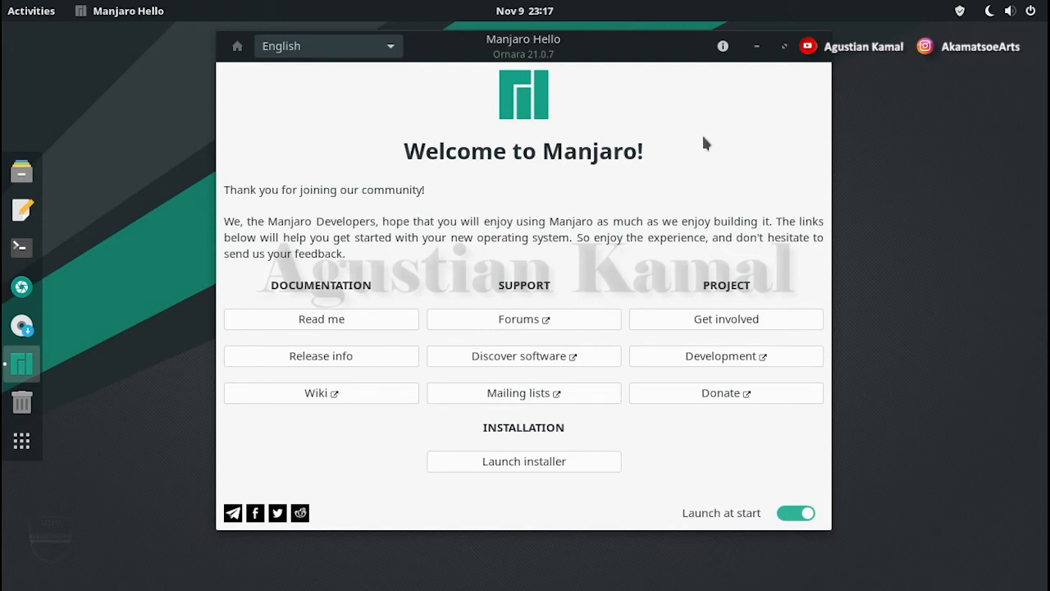
Step: Close the Welcome to Manjaro window and launch Install Manjaro Linux from the dock
left_click(818, 48)
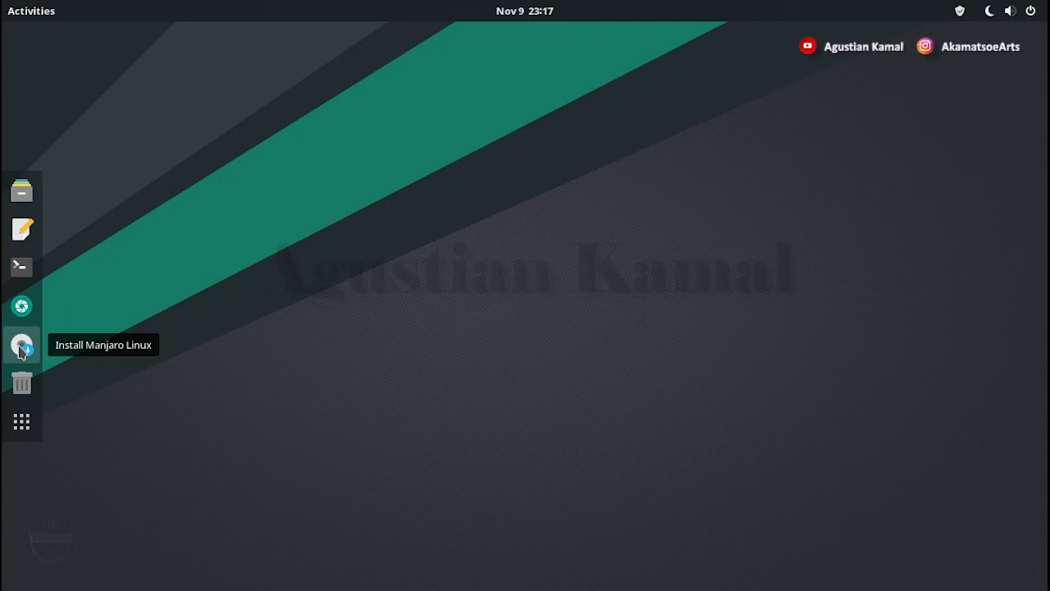
left_click(21, 347)
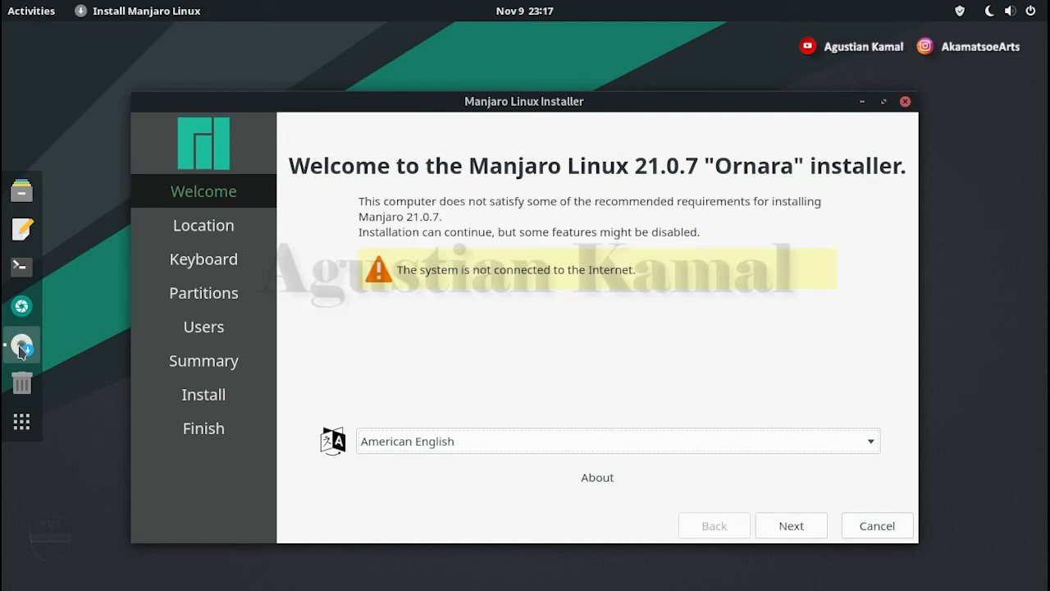
Step: Set the installer's time zone to Asia/Jakarta and keep the English (US) keyboard
left_click(791, 526)
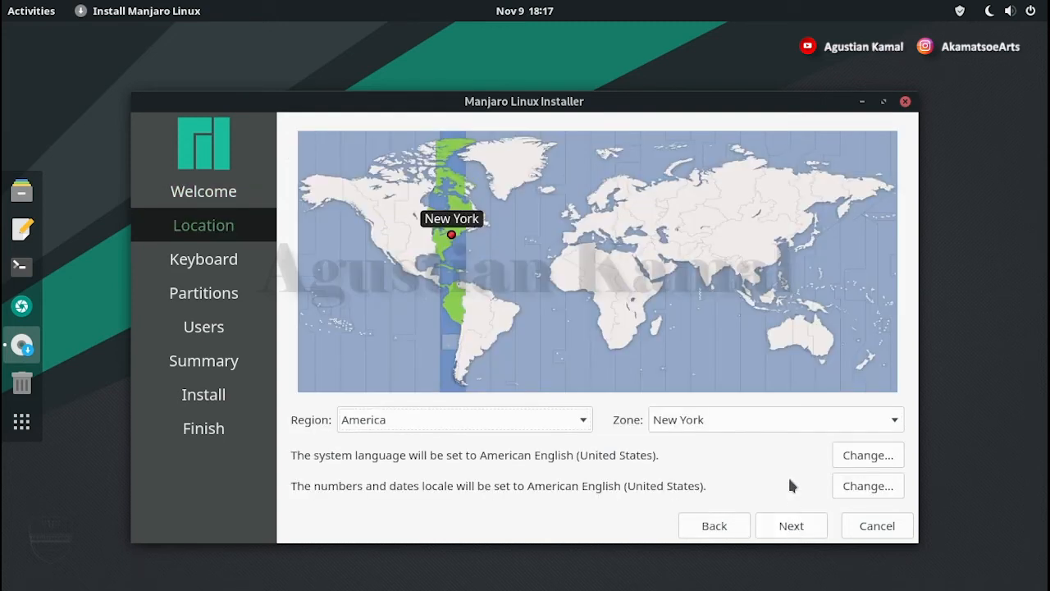
left_click(760, 313)
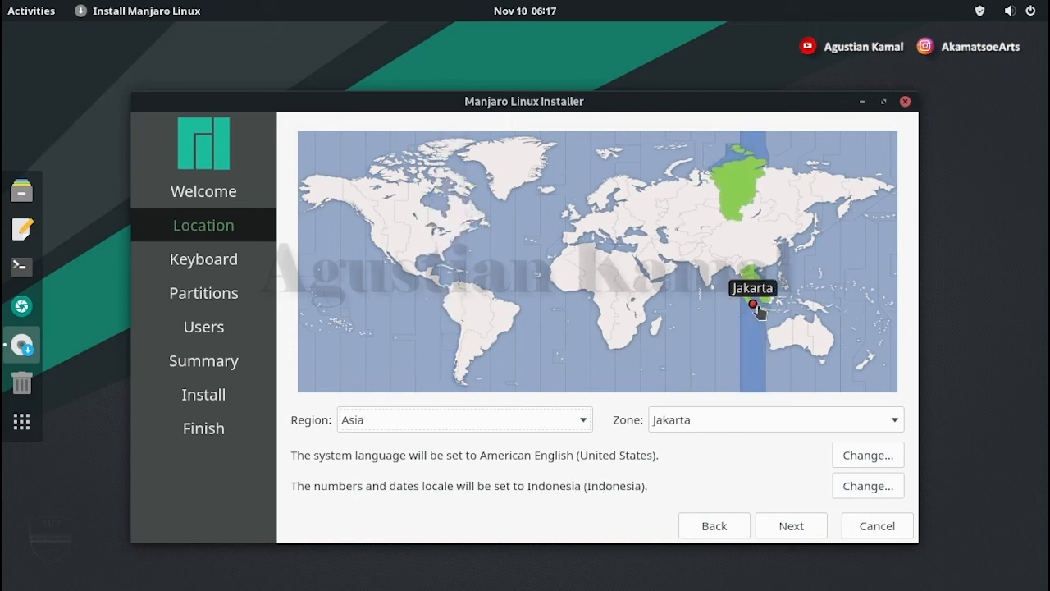
left_click(790, 529)
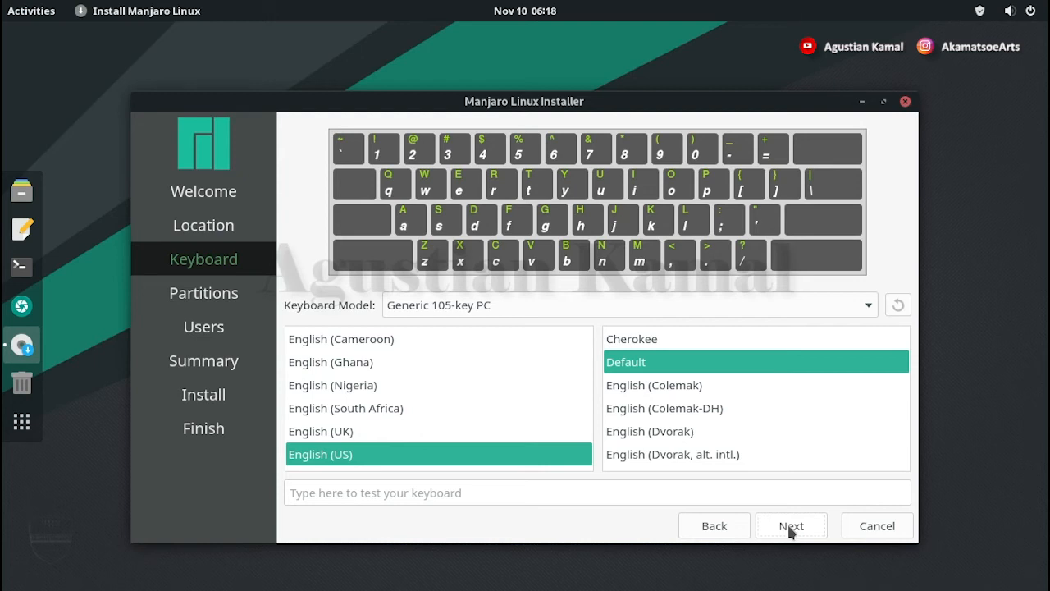
left_click(791, 528)
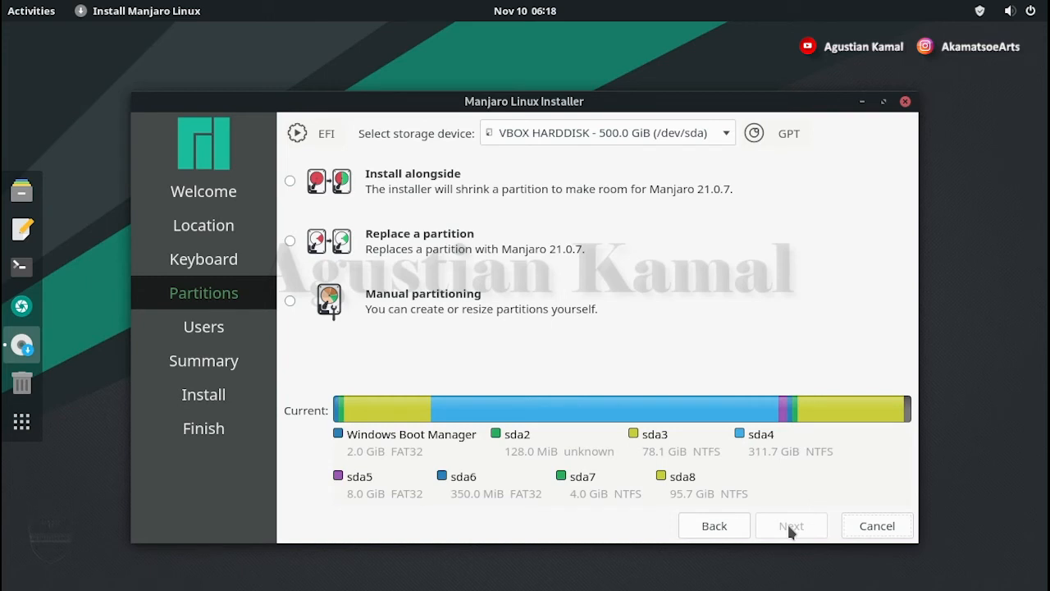
Step: Choose Manual partitioning and select the 350 MiB /dev/sda6 partition
left_click(292, 300)
left_click(790, 526)
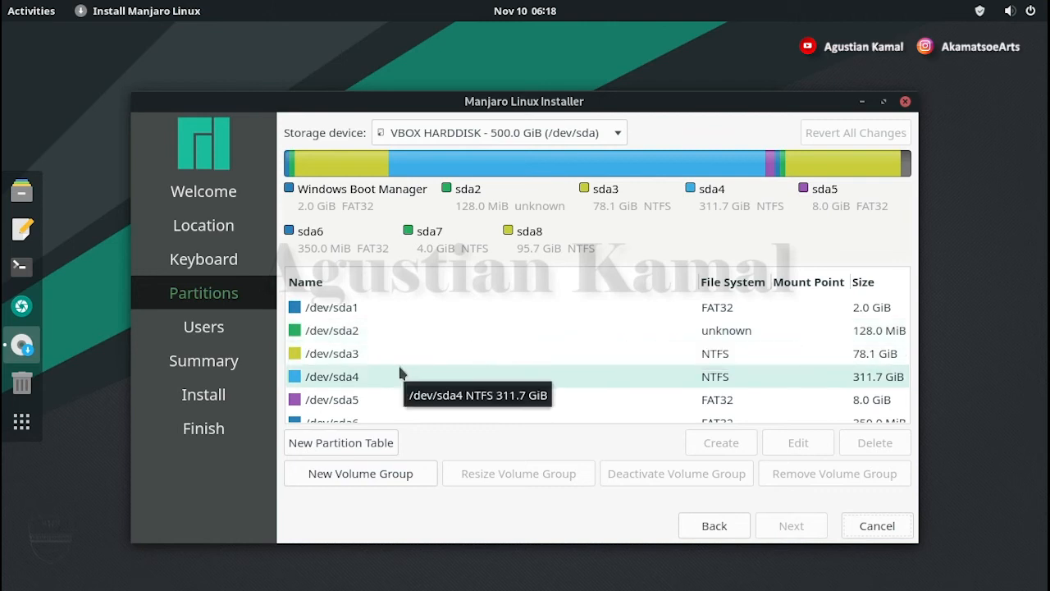
scroll(398, 369, "down", 2)
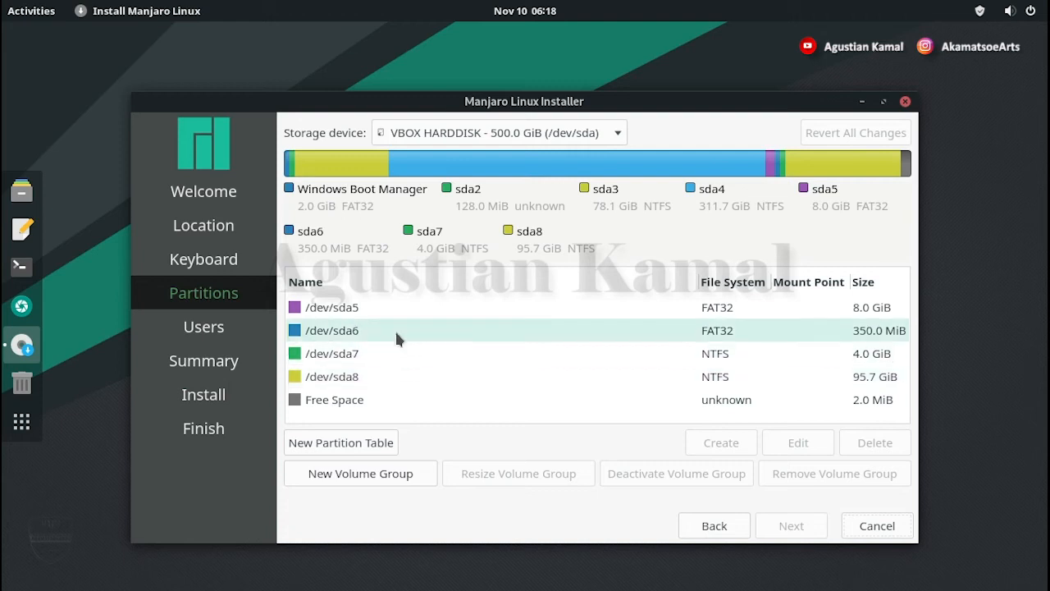
left_click(393, 331)
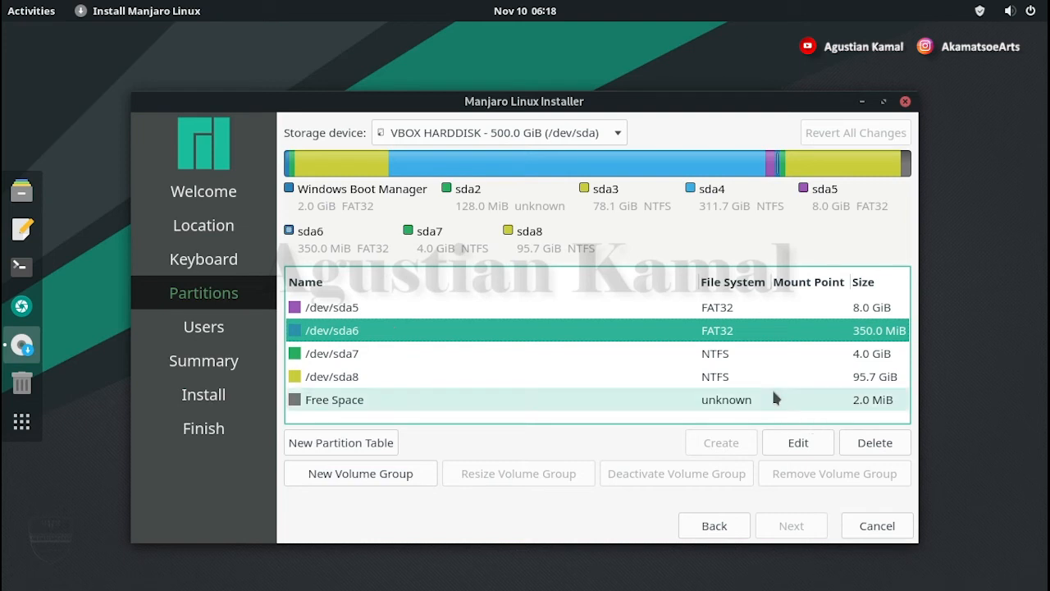
Step: Mount sda6 at /boot/efi with the boot flag, then open the 4 GiB sda7 for editing
left_click(799, 444)
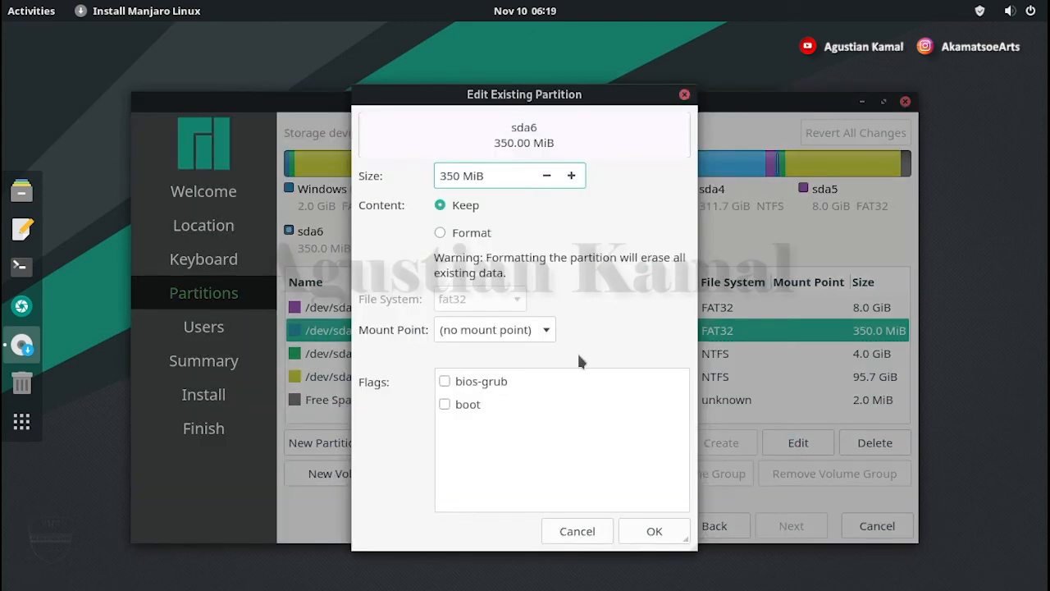
left_click(551, 333)
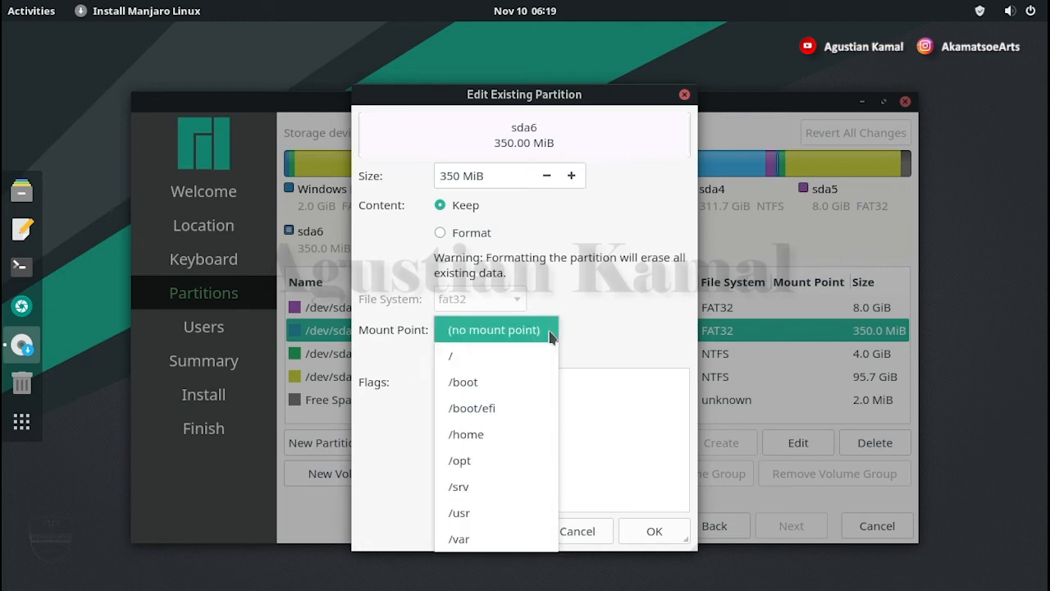
left_click(498, 408)
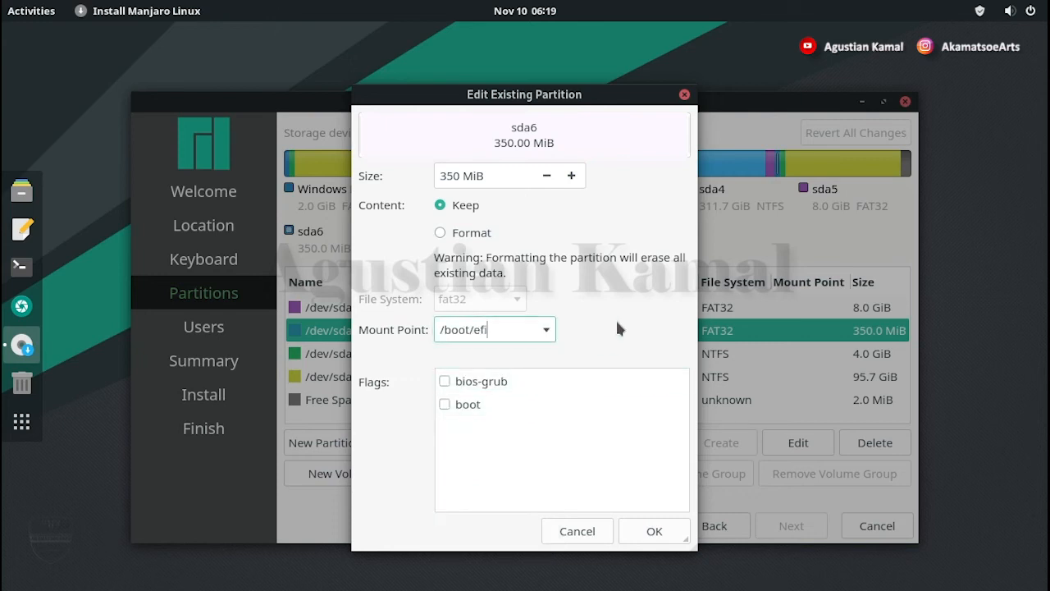
left_click(448, 405)
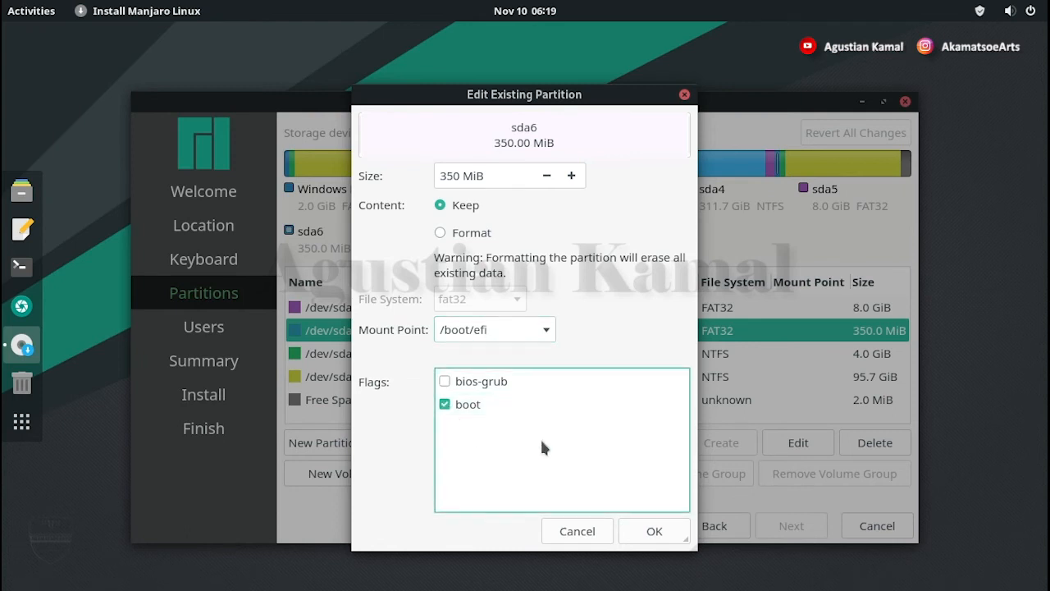
left_click(661, 534)
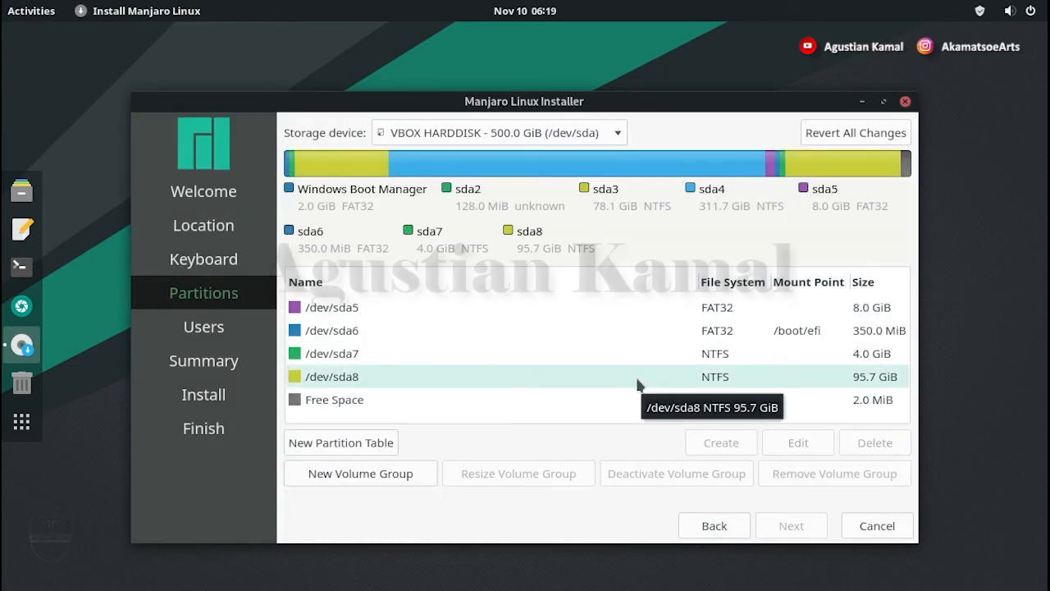
left_click(384, 353)
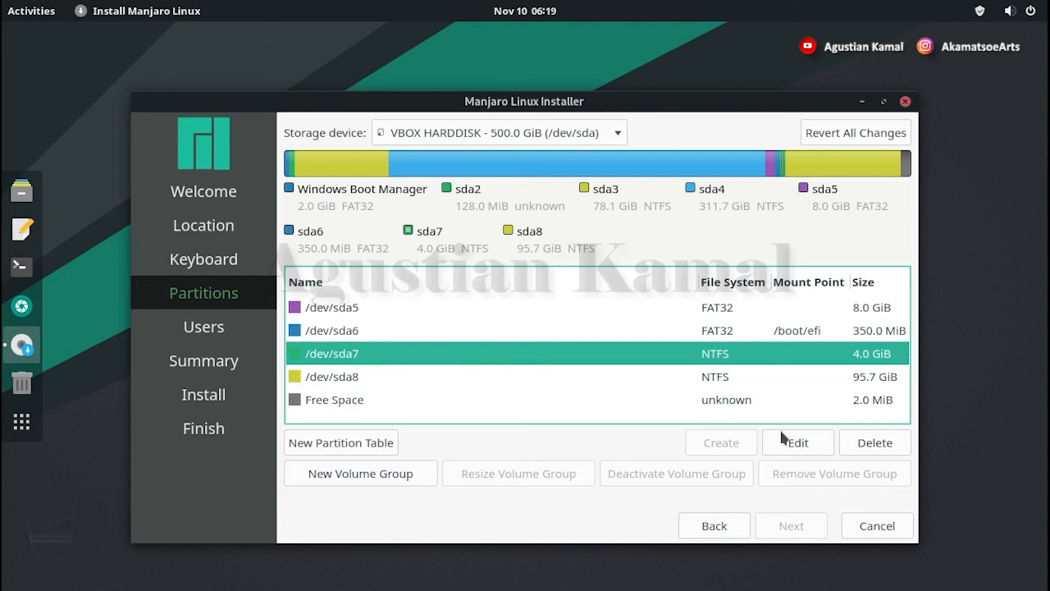
left_click(798, 443)
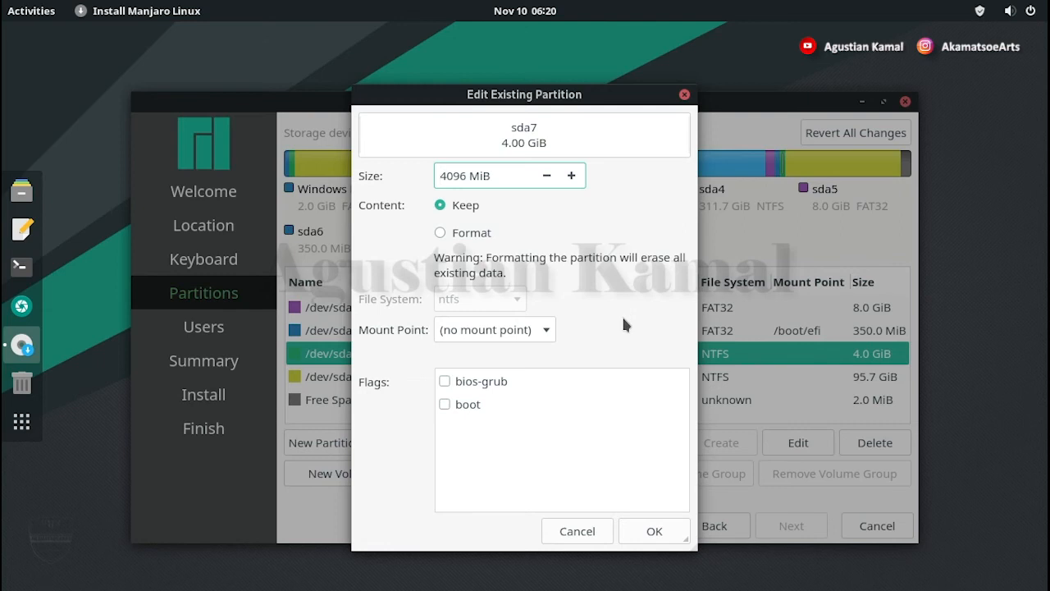
Step: Format sda7 with the linuxswap file system, then select the 95.7 GiB sda8
left_click(441, 233)
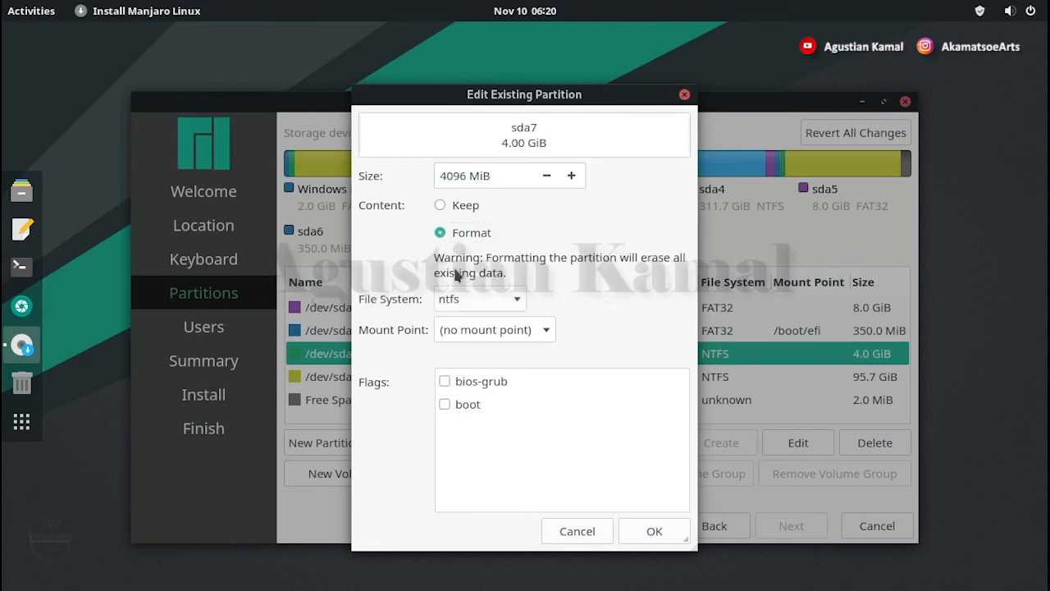
left_click(515, 301)
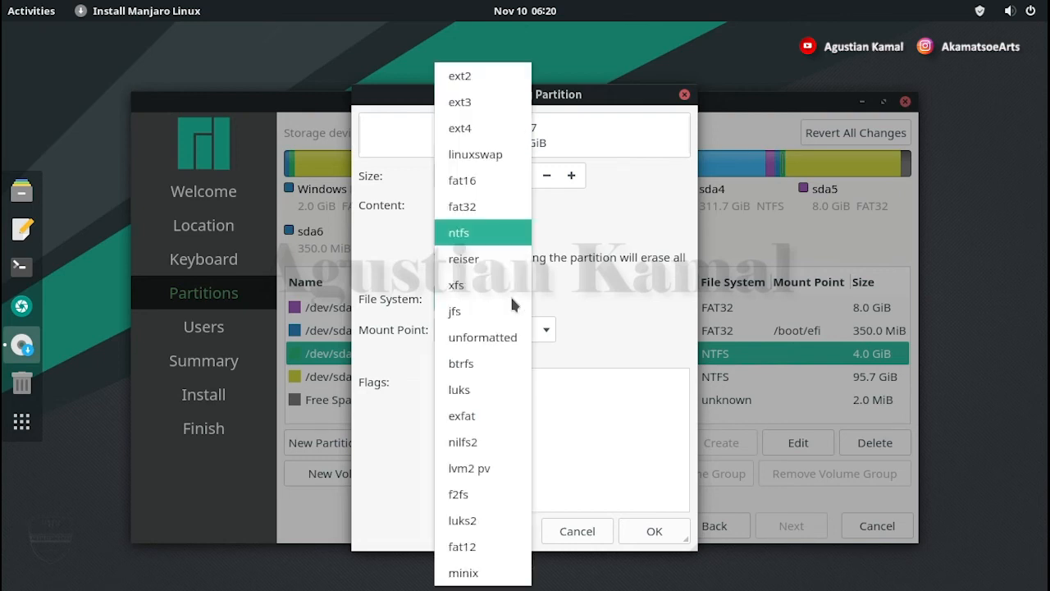
left_click(503, 156)
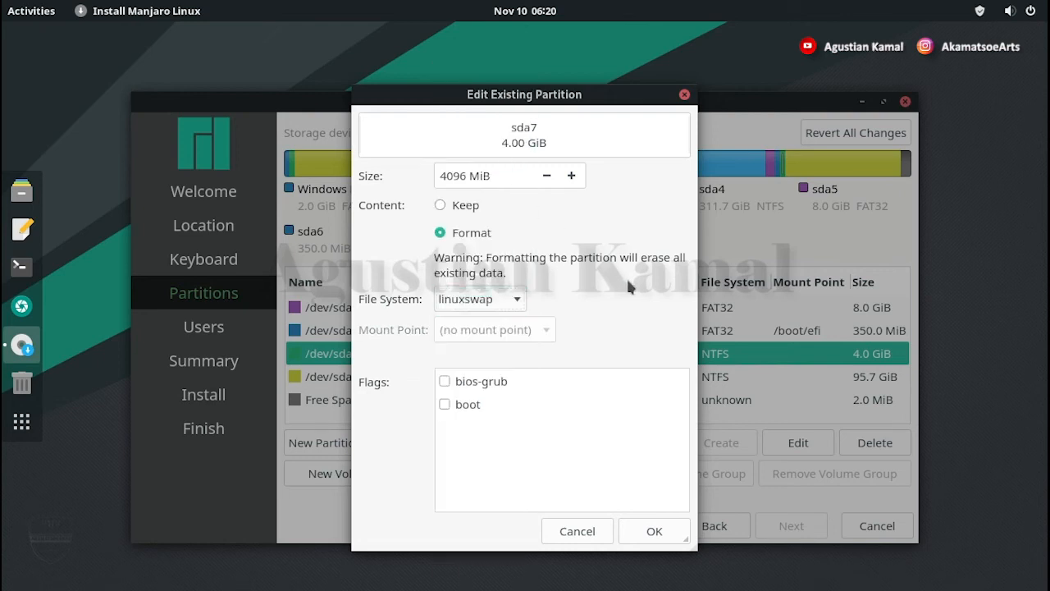
left_click(656, 532)
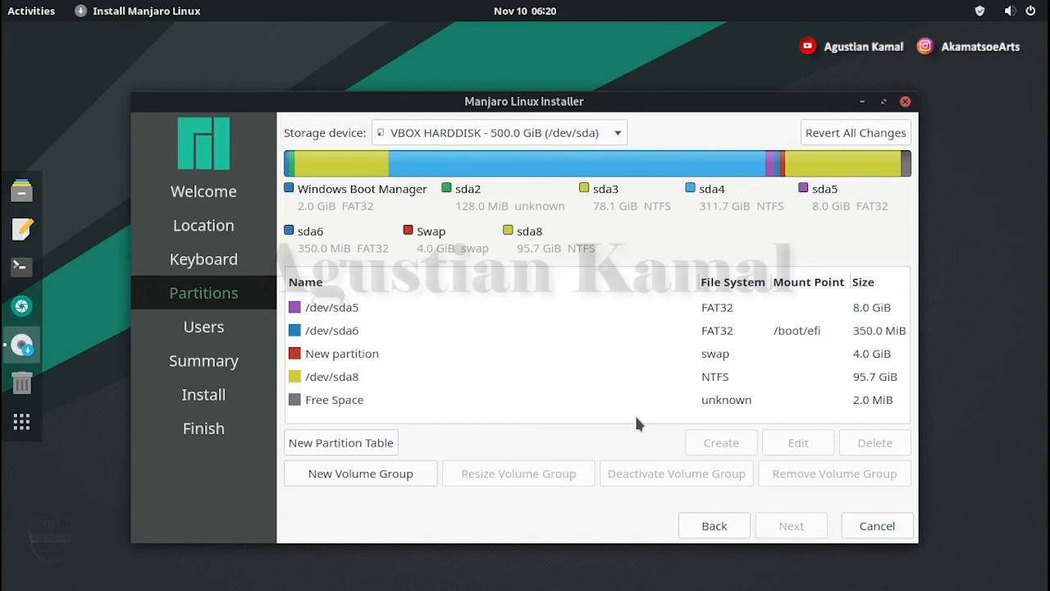
left_click(603, 381)
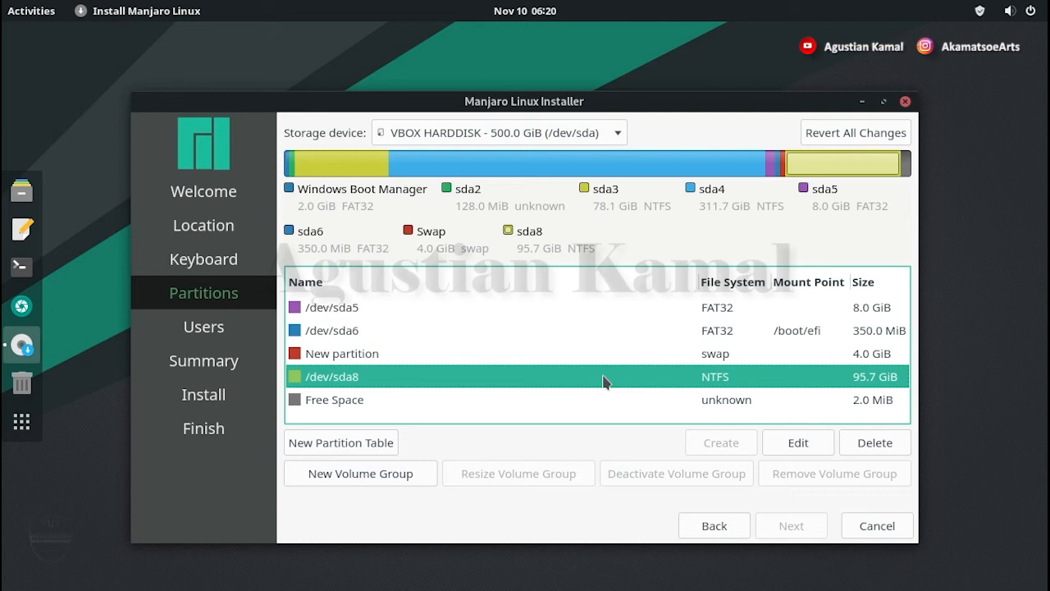
Step: Edit sda8 to format it as ext4 with mount point /, and apply
left_click(793, 448)
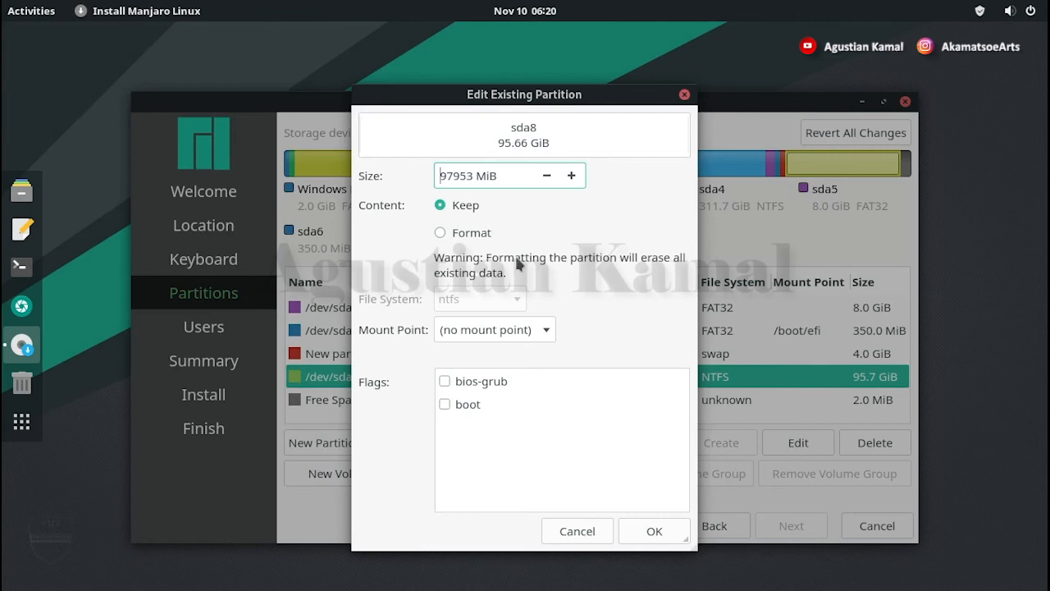
left_click(442, 231)
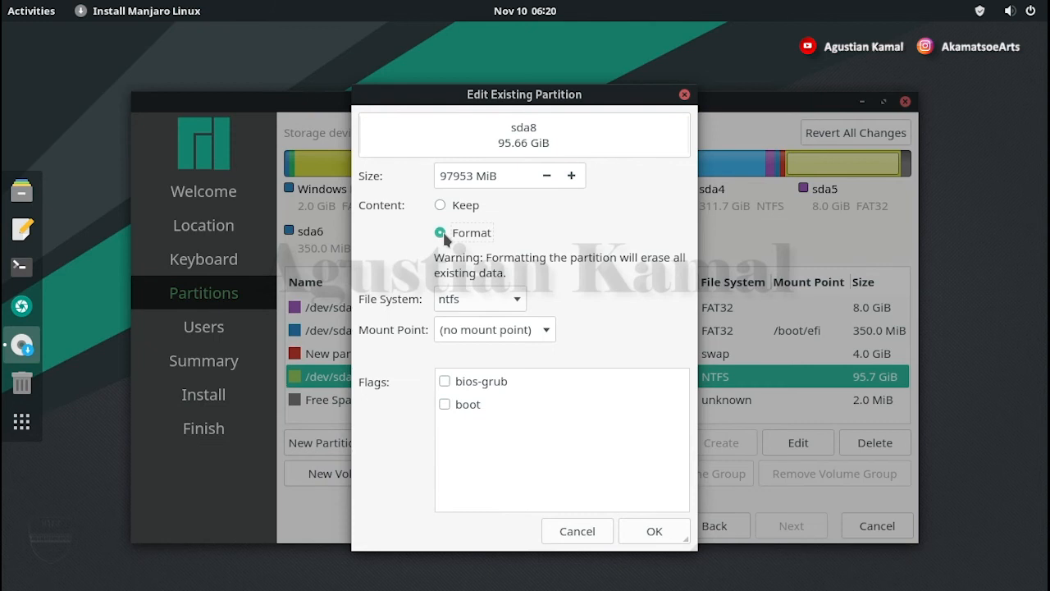
left_click(510, 300)
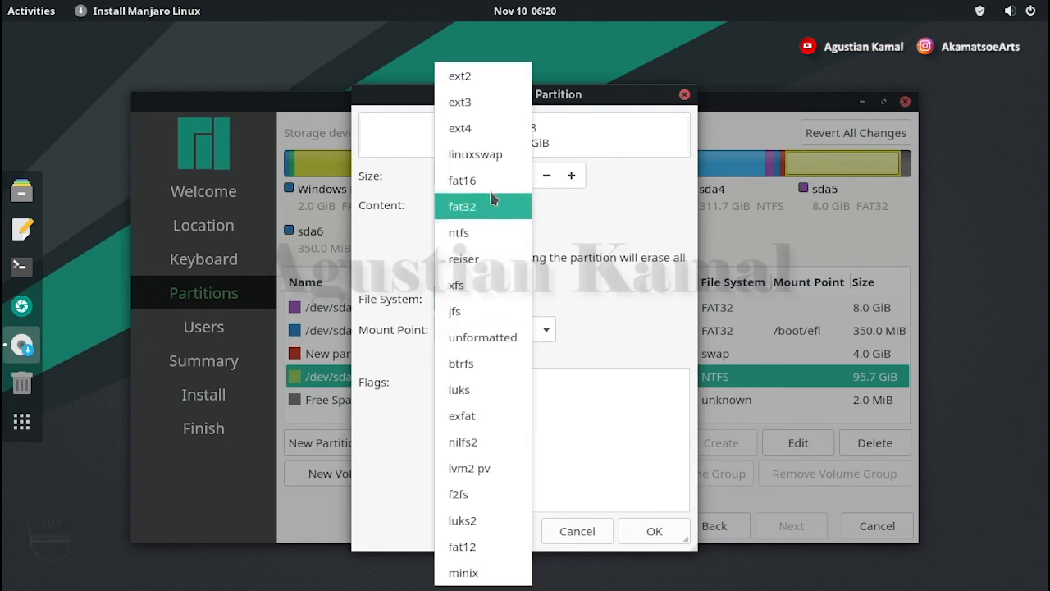
left_click(480, 129)
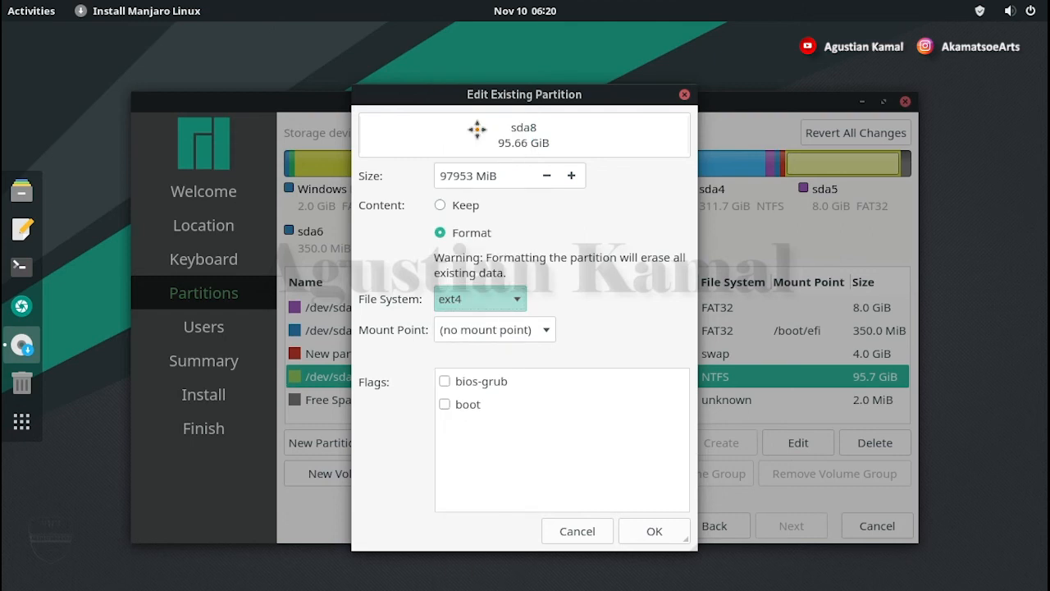
left_click(544, 334)
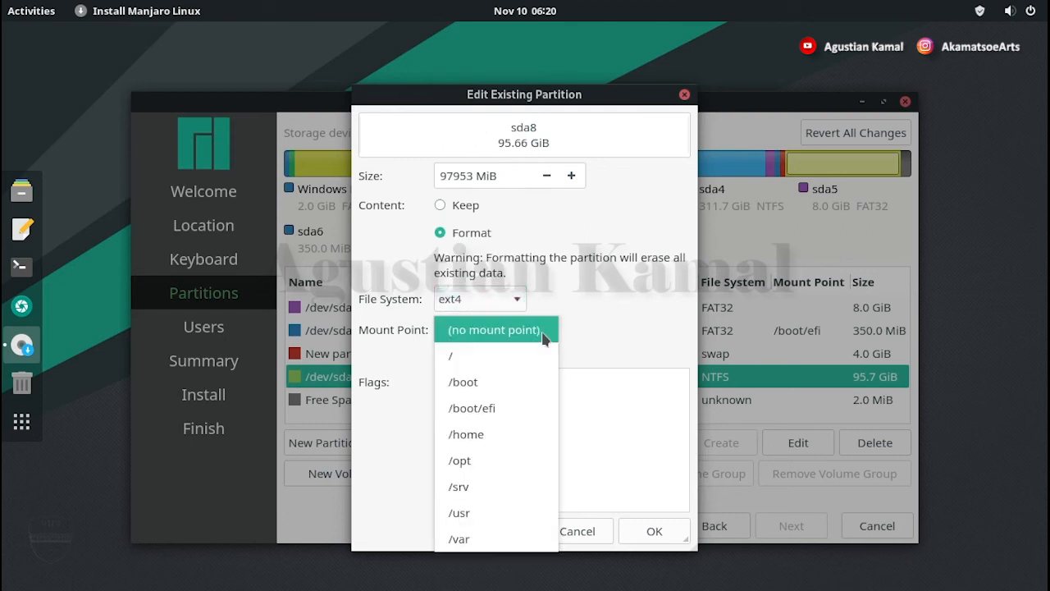
left_click(530, 355)
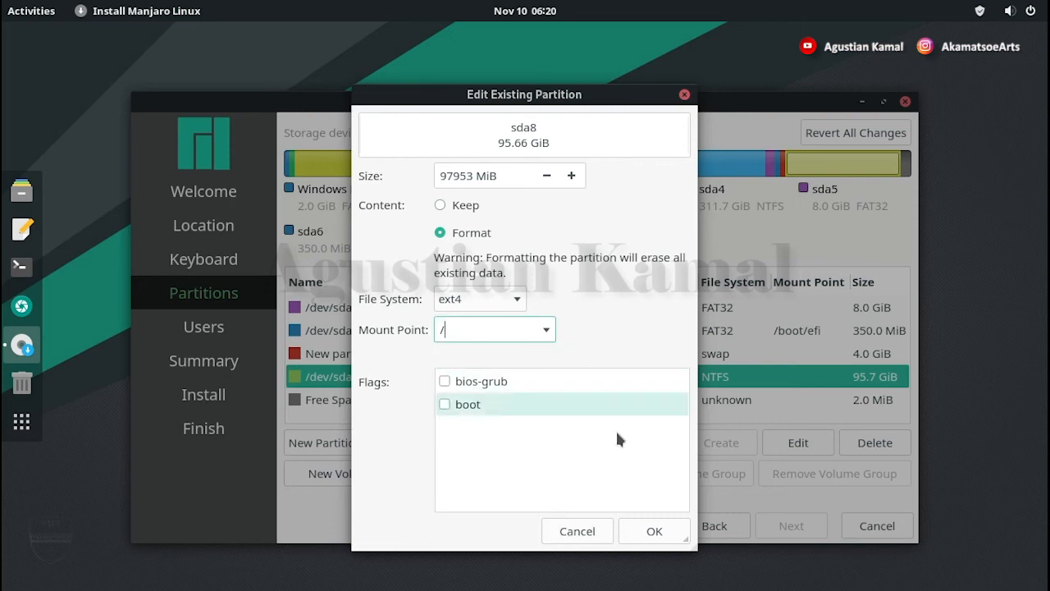
left_click(654, 531)
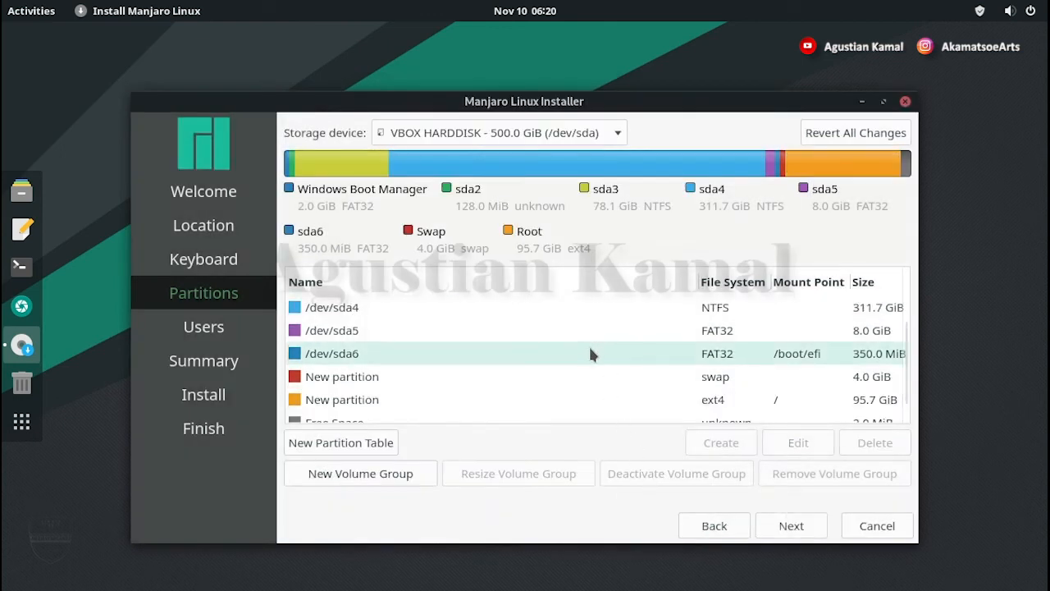
scroll(616, 407, "down", 1)
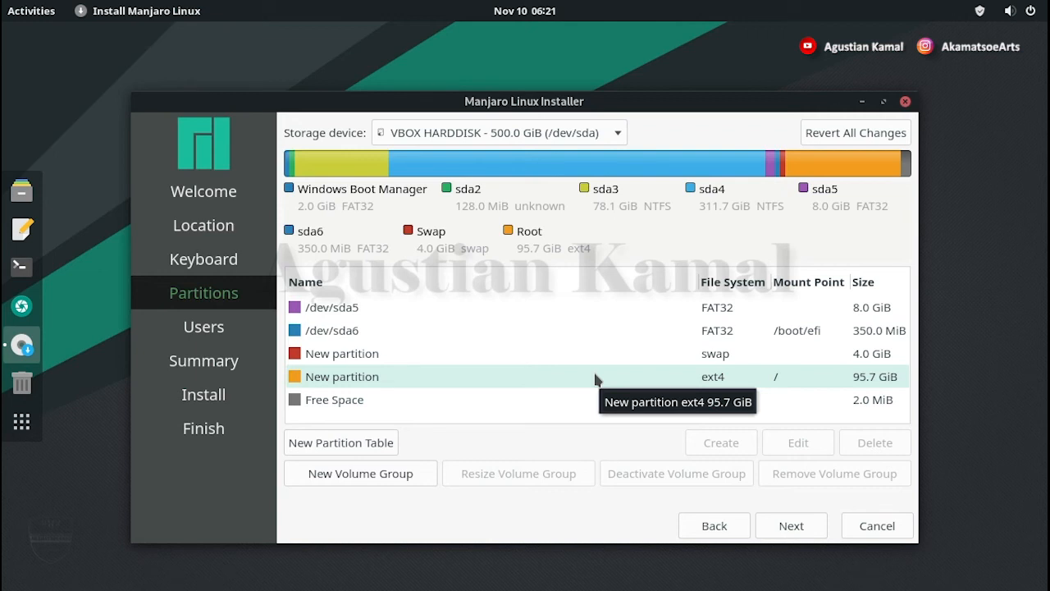
Step: Check the sda6 /boot/efi, 4.0 GiB swap and 95.7 GiB ext4 root partitions, then proceed to Users
left_click(592, 331)
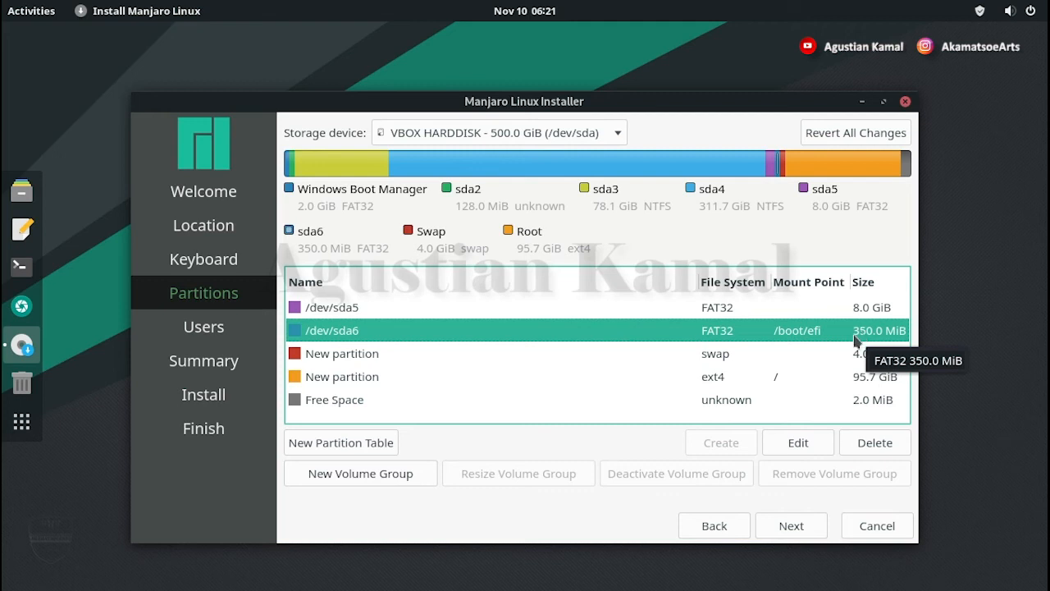
left_click(780, 357)
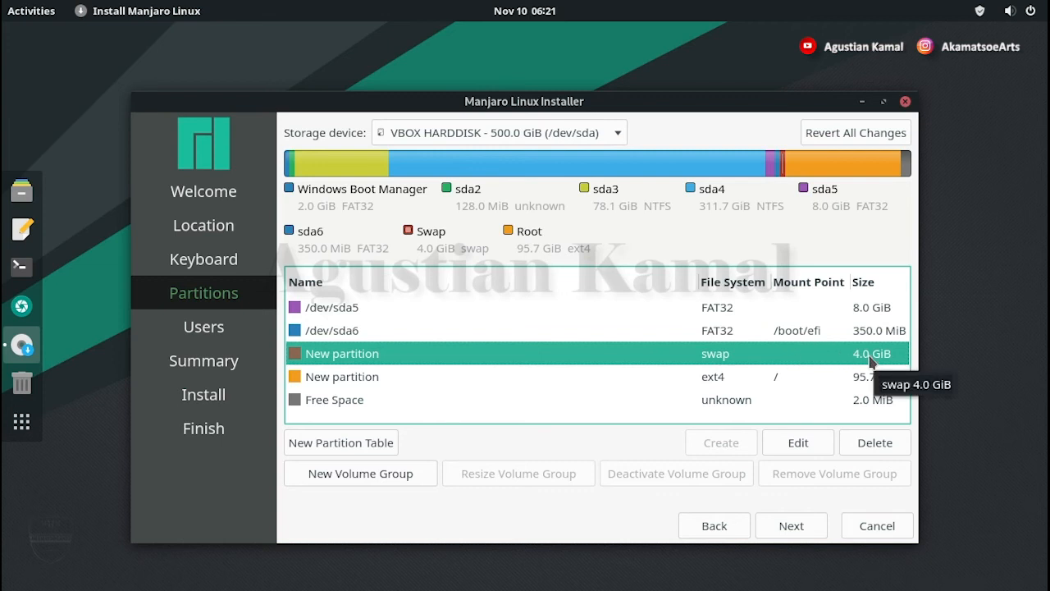
left_click(745, 378)
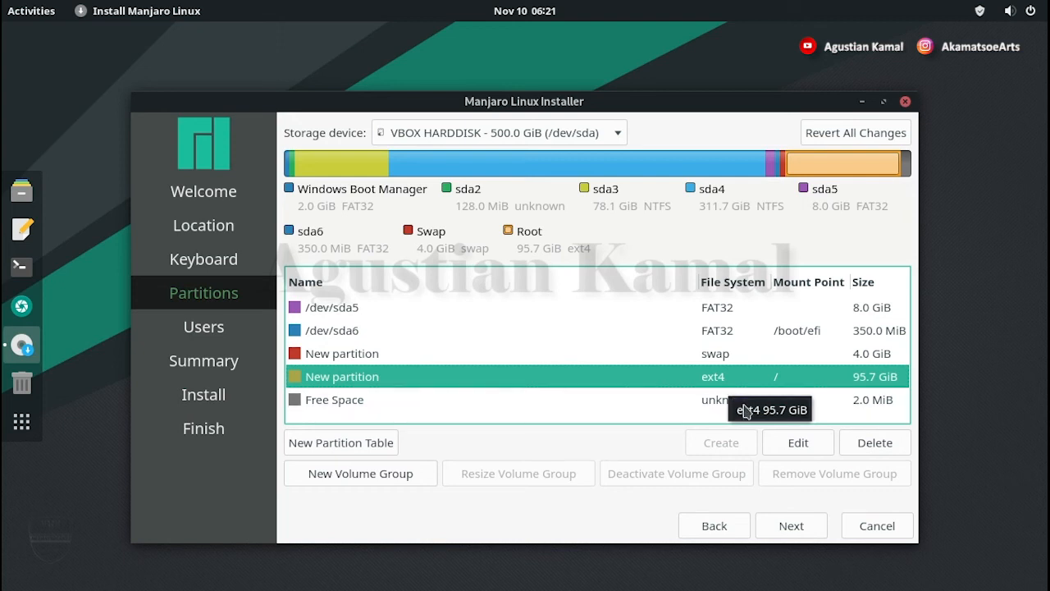
left_click(812, 529)
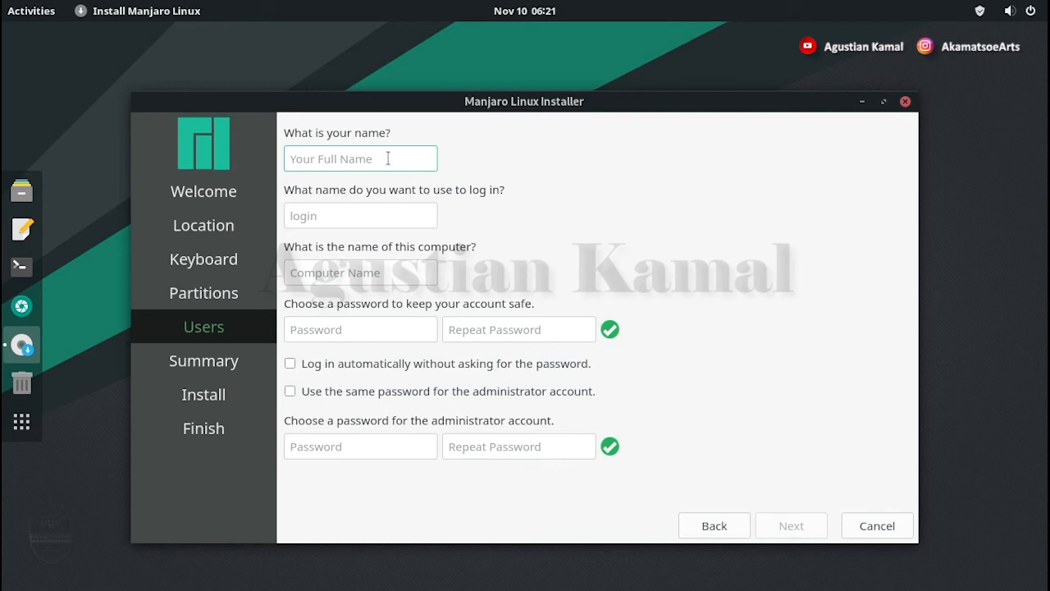
Step: Enter the user's full name, letting login and computer name auto-fill, and type the account password
type("agustiankamal")
left_click(384, 325)
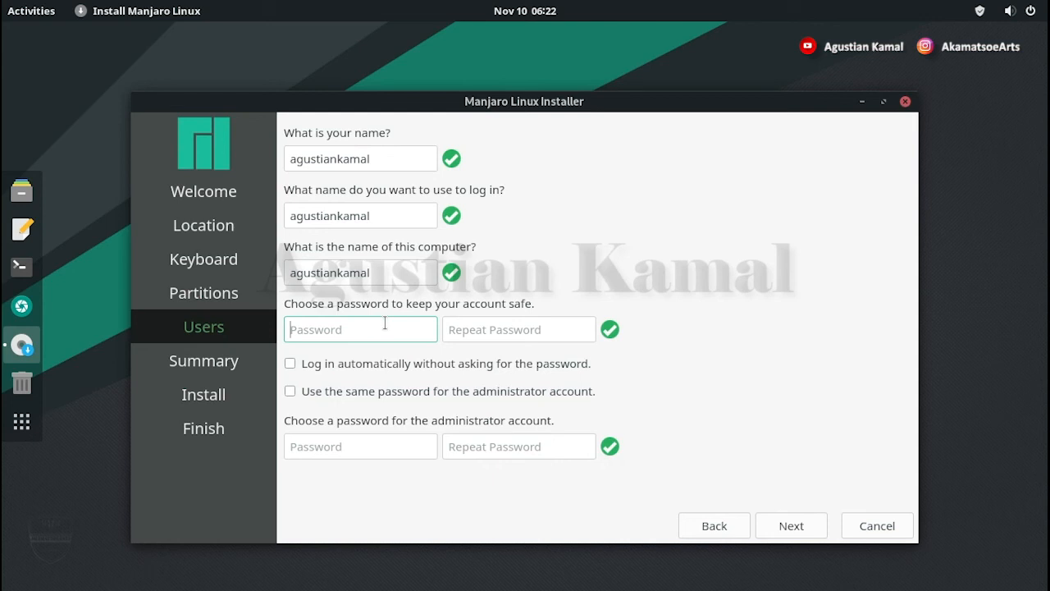
type("*******")
key("Tab")
type("*******")
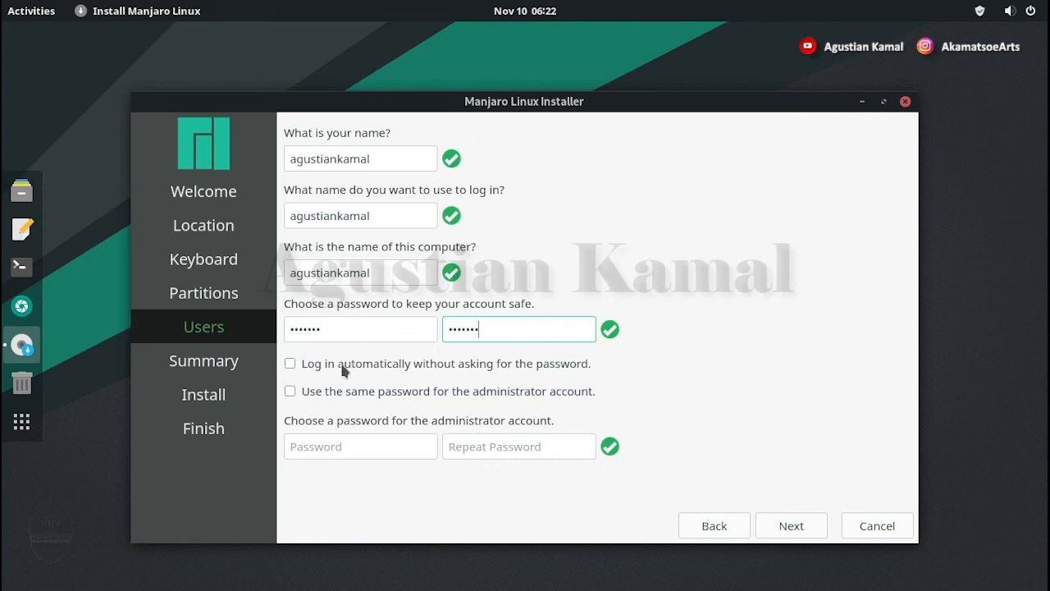
Step: Turn off the same-password option and give the administrator its own password
left_click(291, 392)
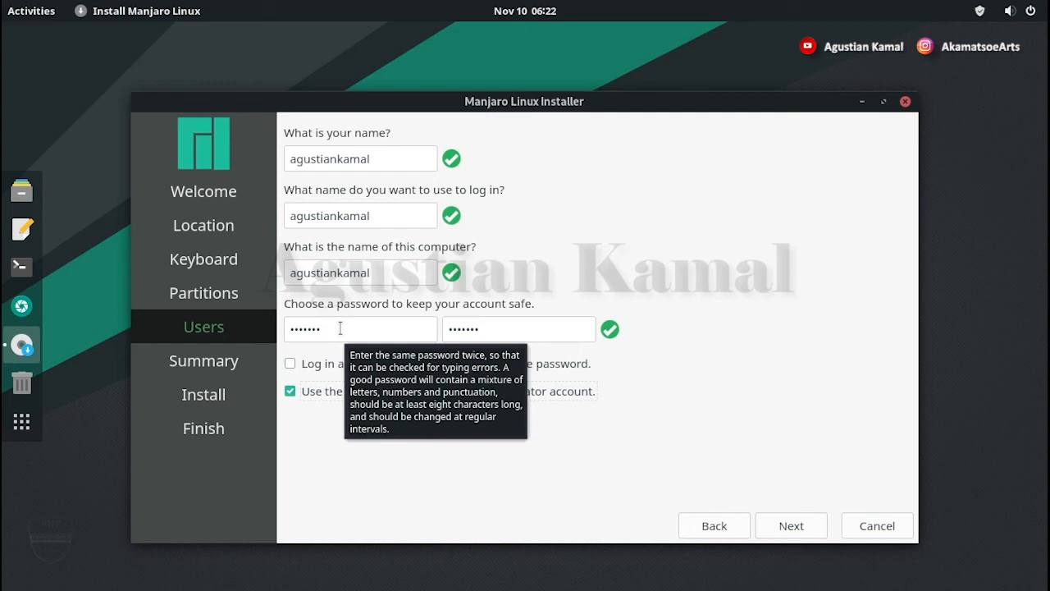
left_click(291, 391)
left_click(345, 447)
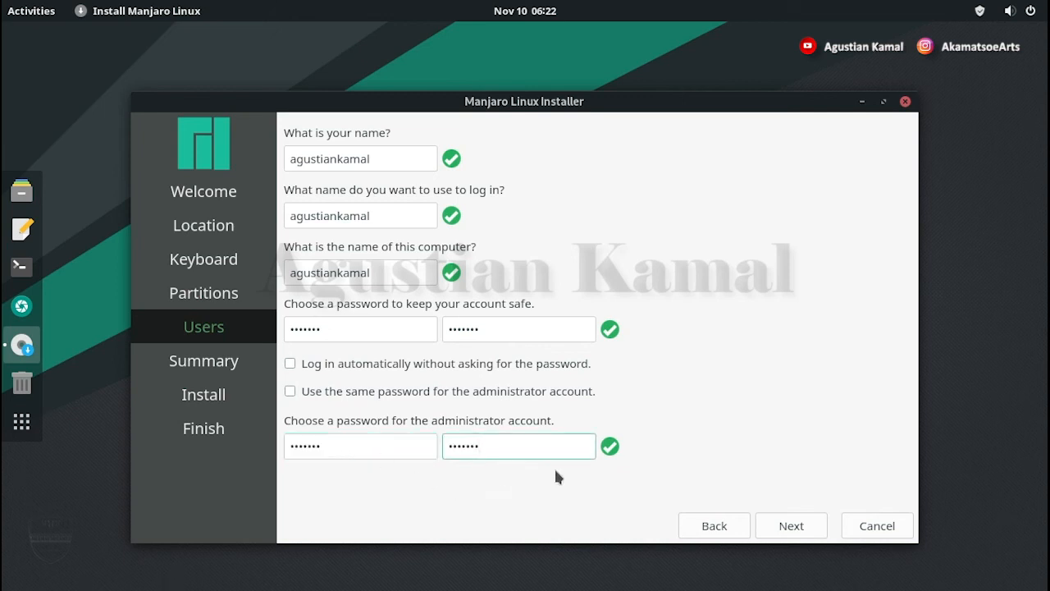
Step: Review the summary, install Manjaro 21.0.7 with disk changes confirmed, then finish with Restart now ticked
left_click(792, 526)
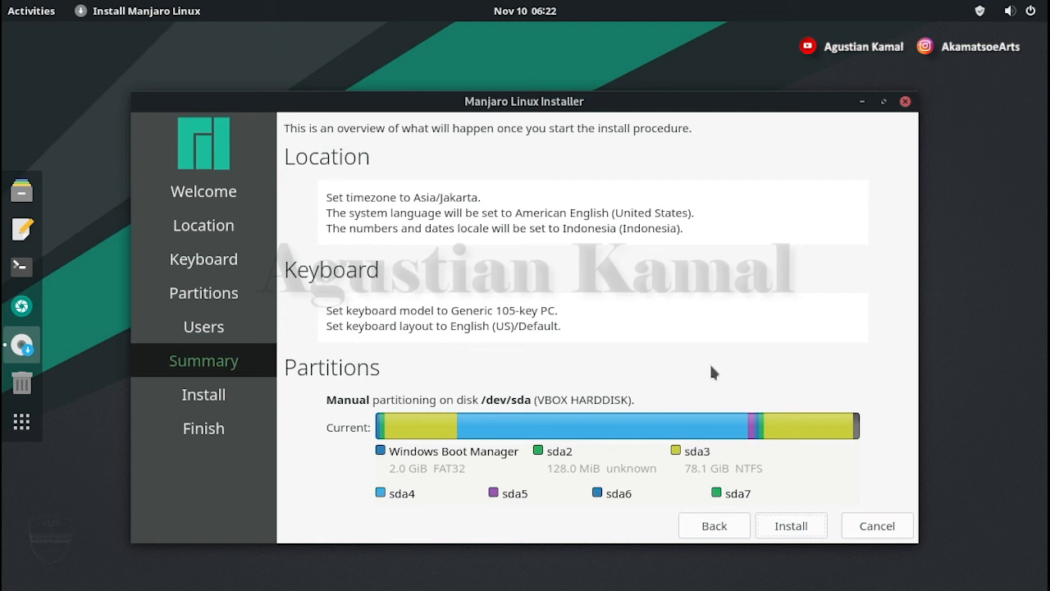
left_click(779, 530)
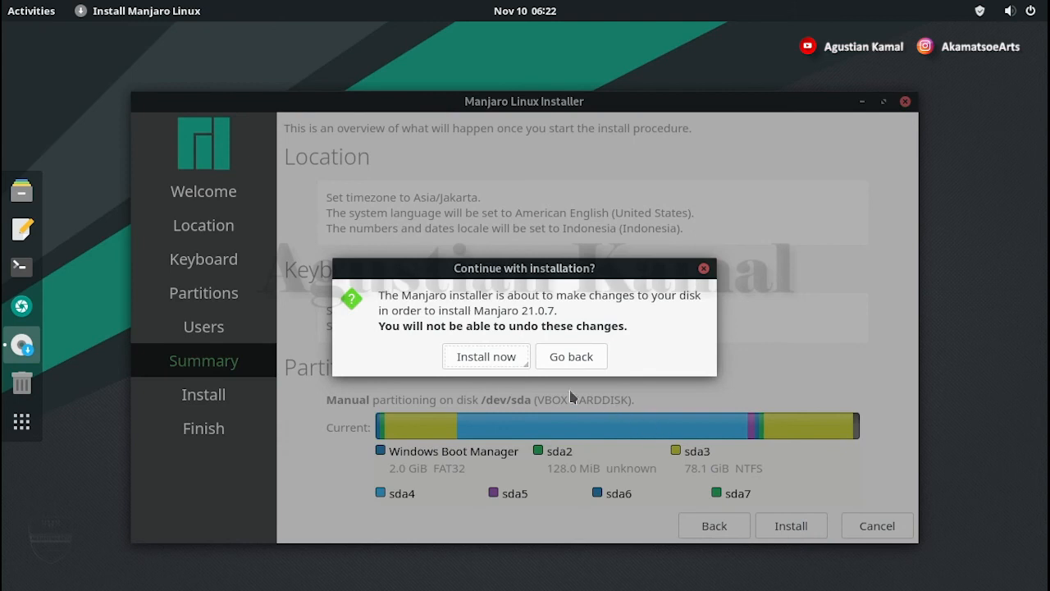
left_click(495, 355)
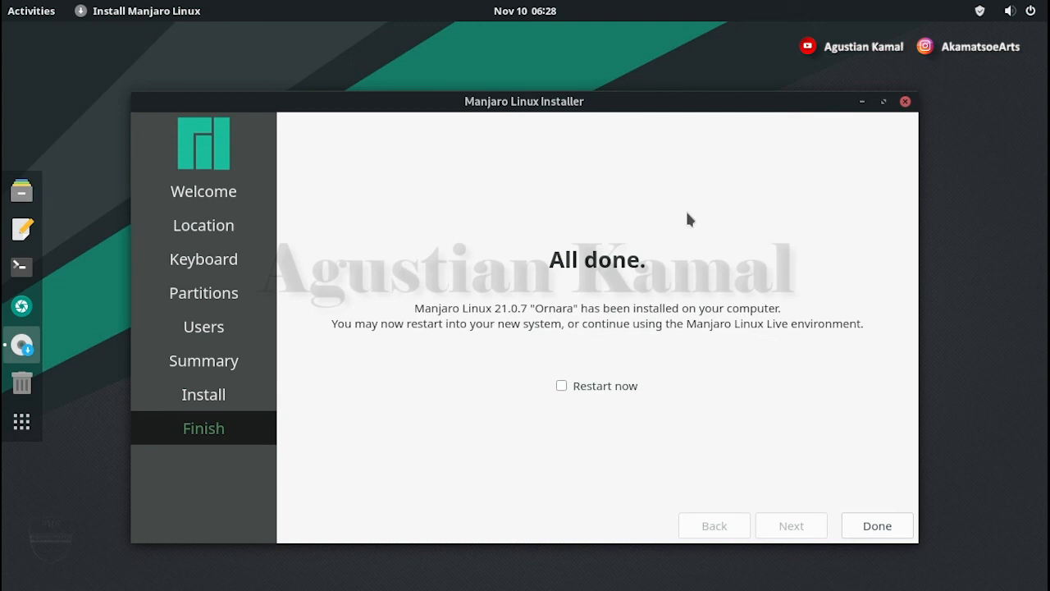
left_click(562, 386)
left_click(890, 530)
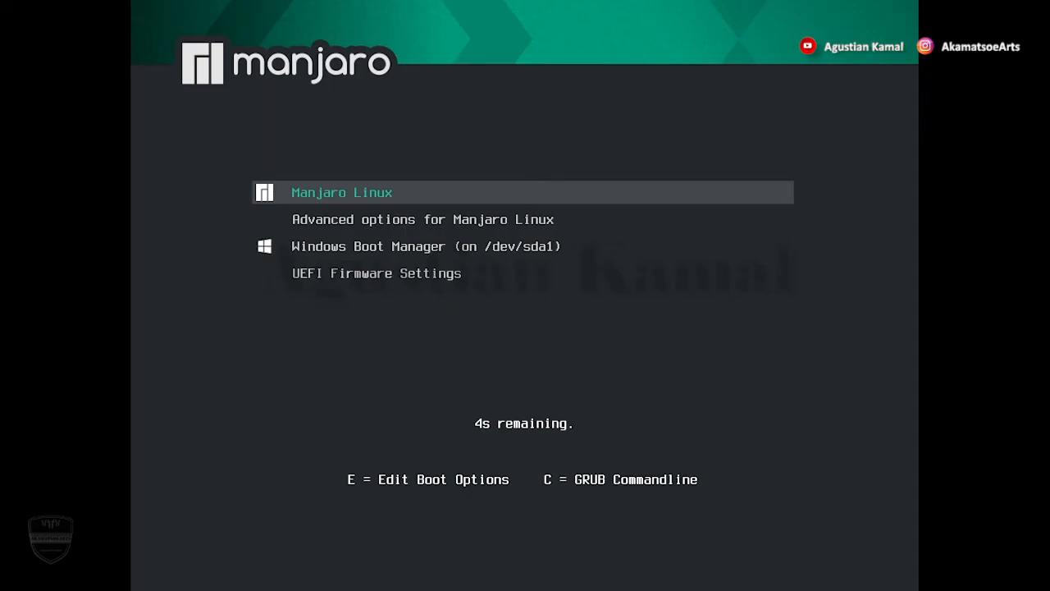
Step: Stop the GRUB countdown, confirm the Windows Boot Manager entry exists, and boot Manjaro Linux
key("Down")
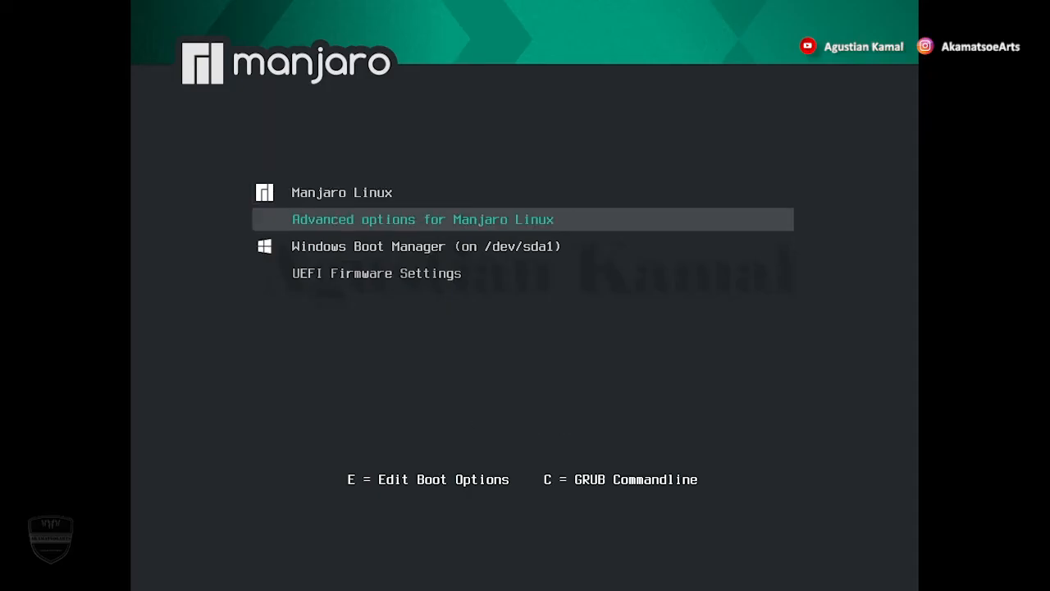
key("Up")
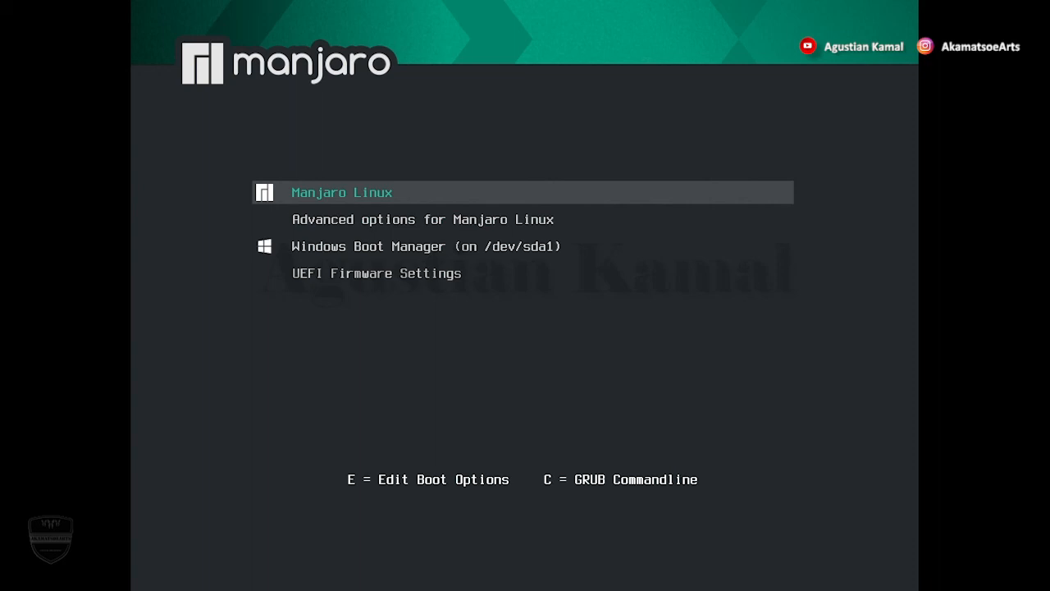
key("Down")
key("Down")
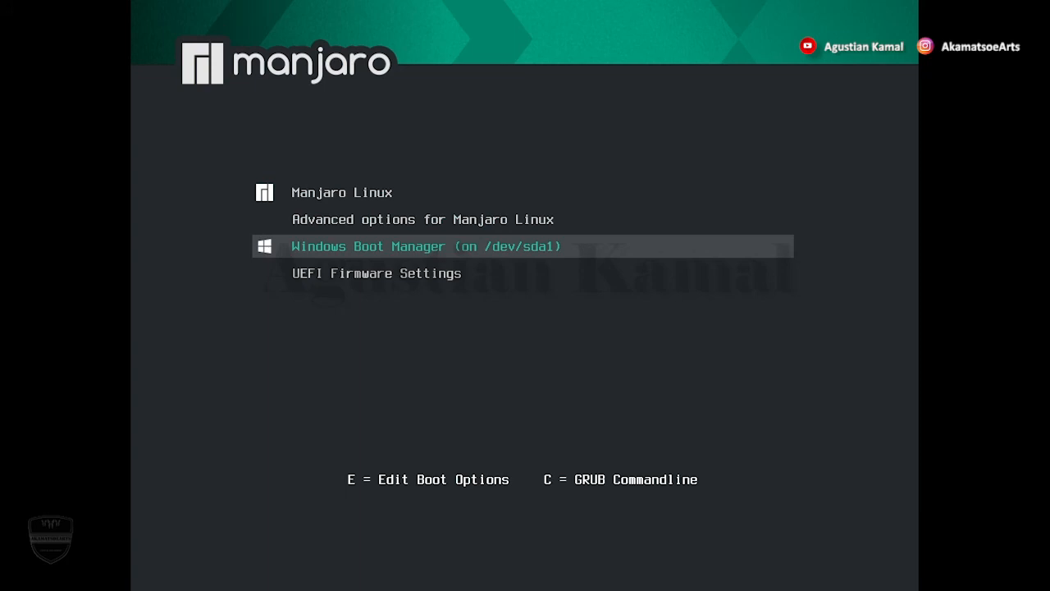
key("Up")
key("Up")
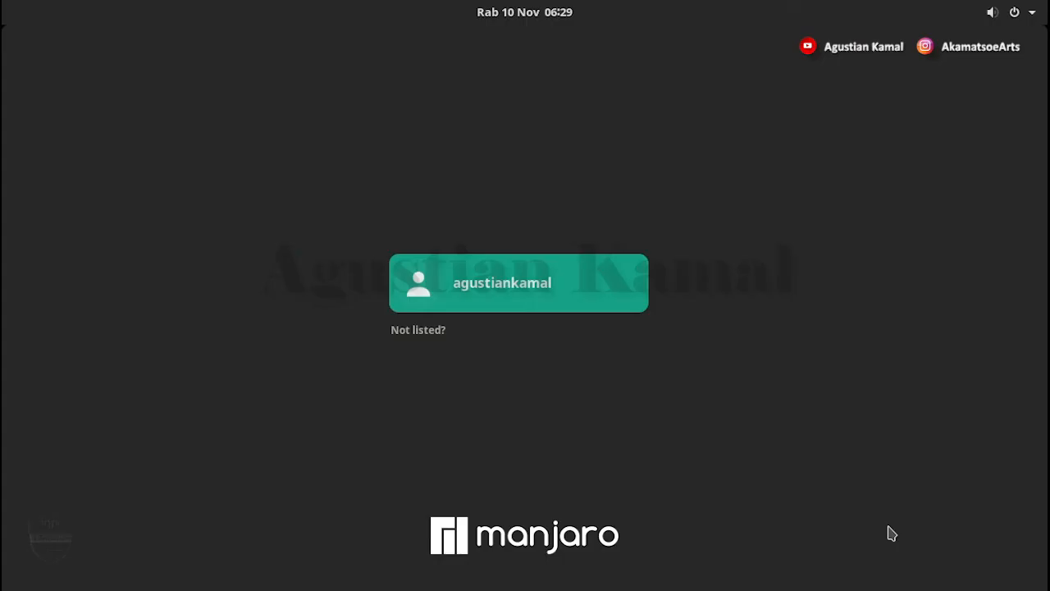
Step: Log in as the new user with the account password
left_click(525, 296)
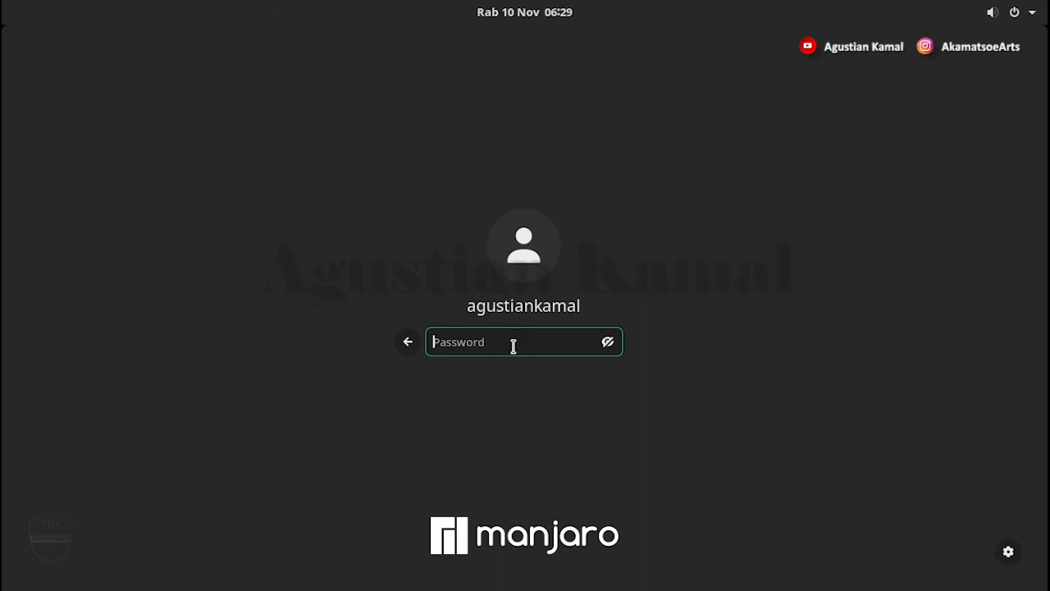
type("*******")
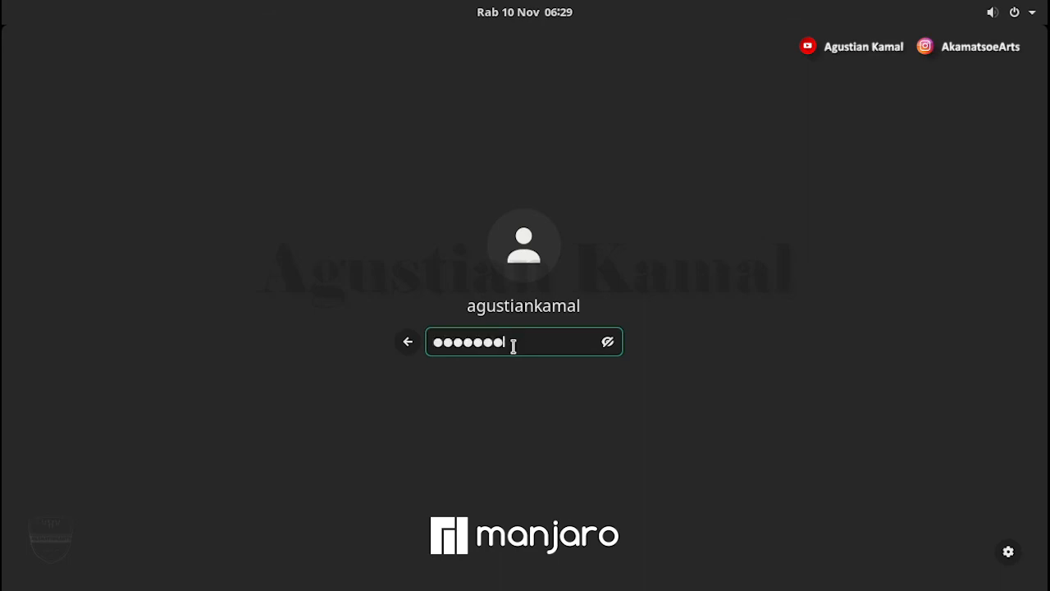
key("Return")
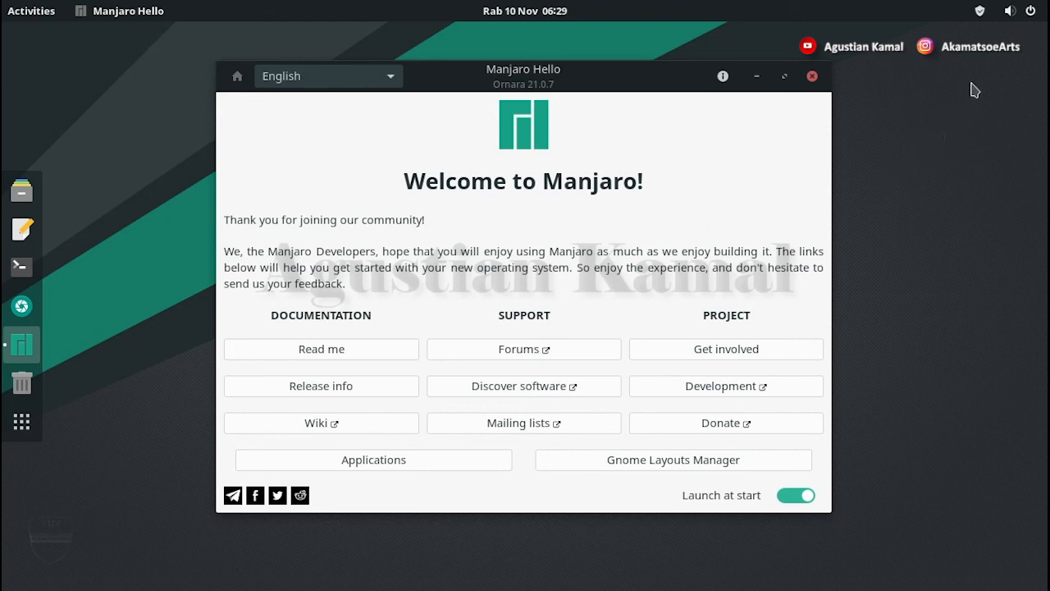
Step: Restart the computer from the top-right system menu's Power Off / Log Out options
left_click(1032, 11)
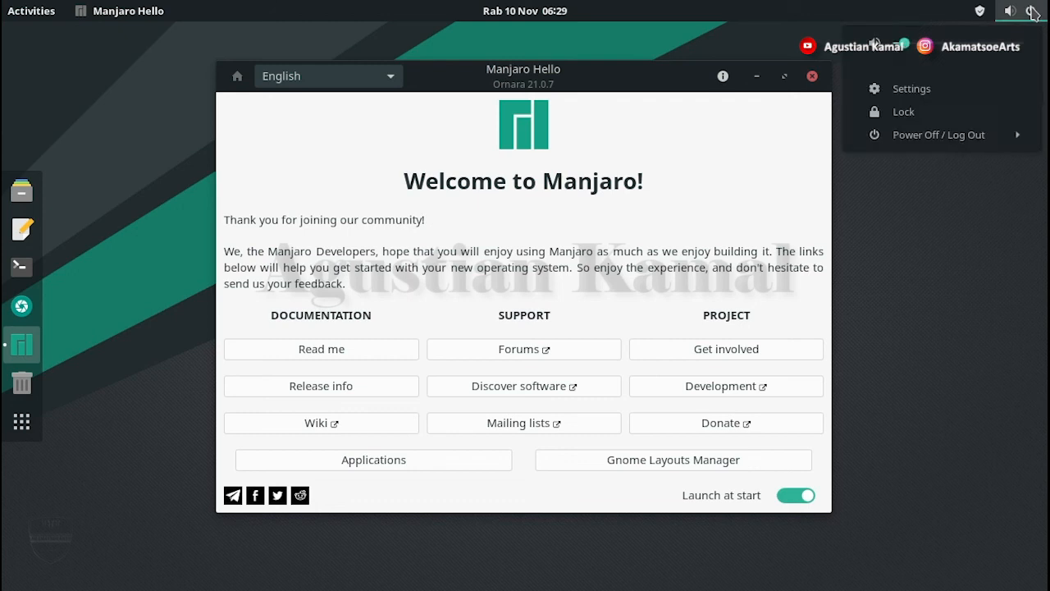
left_click(983, 136)
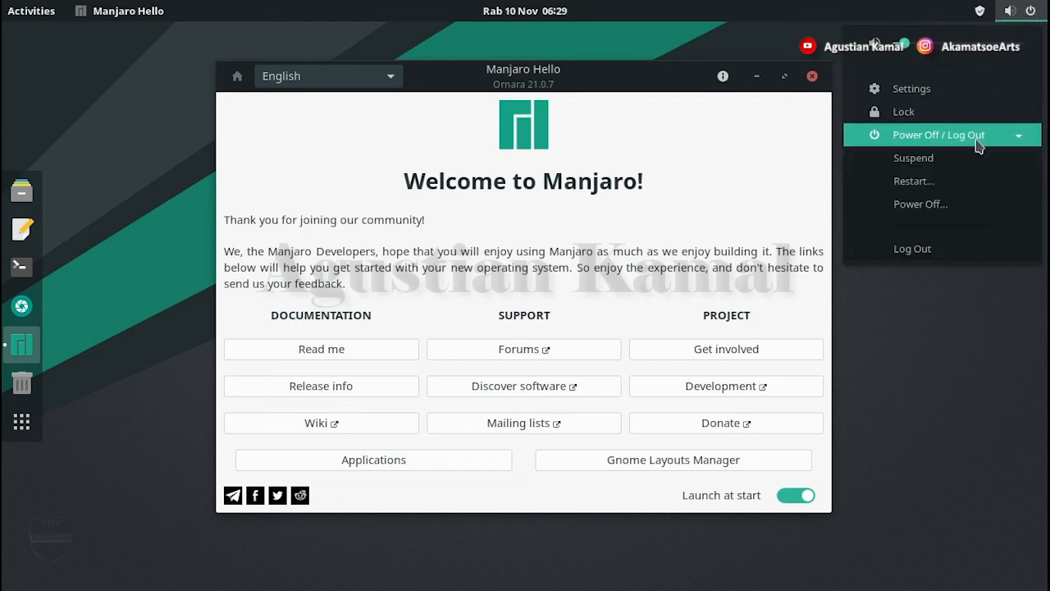
left_click(940, 184)
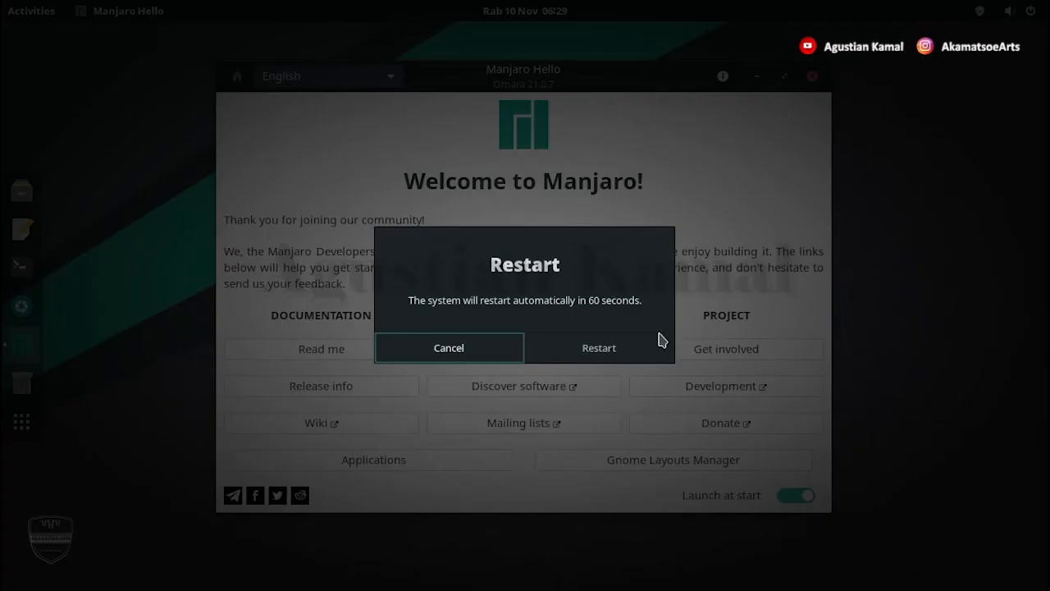
left_click(656, 349)
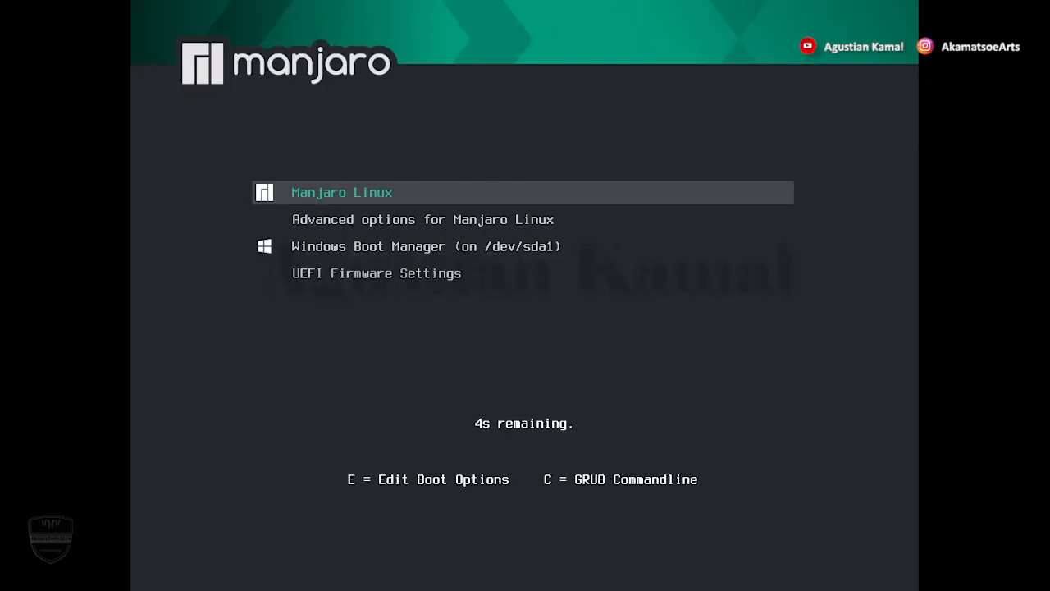
Step: Highlight Windows Boot Manager in GRUB, two entries down, and boot it
key("Down")
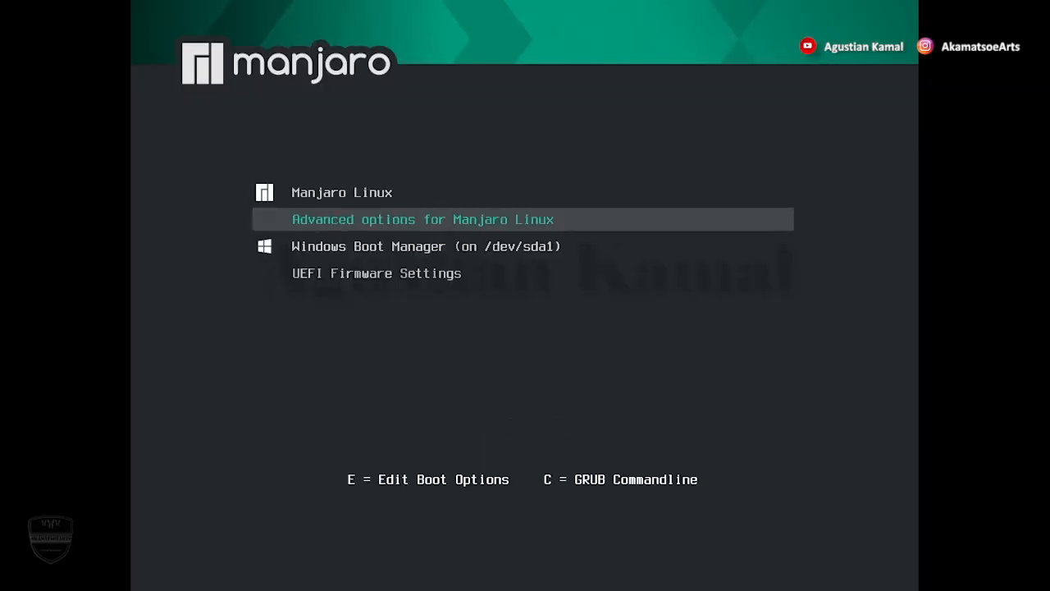
key("Down")
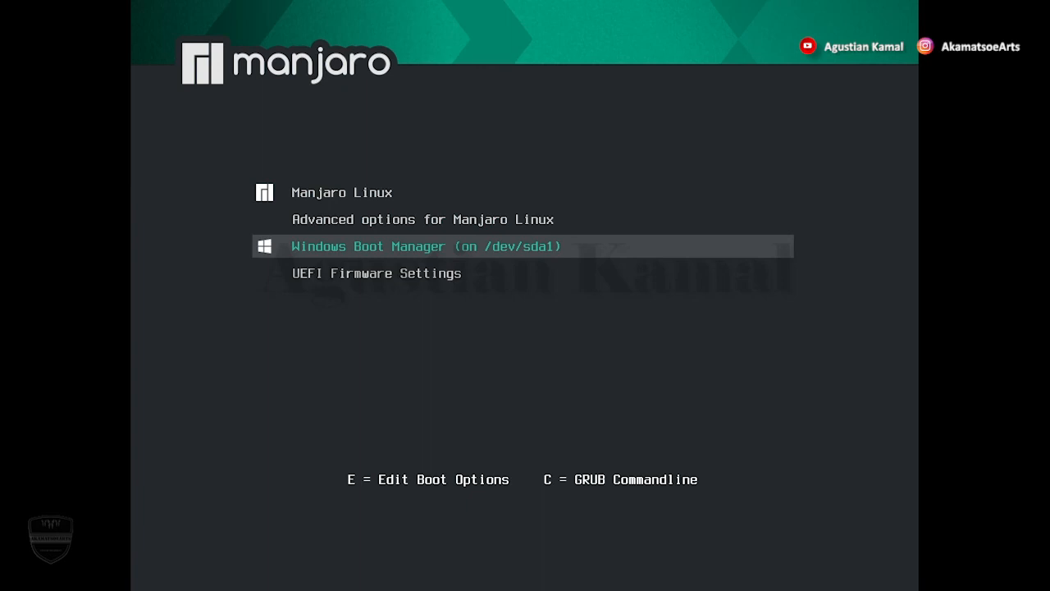
key("Return")
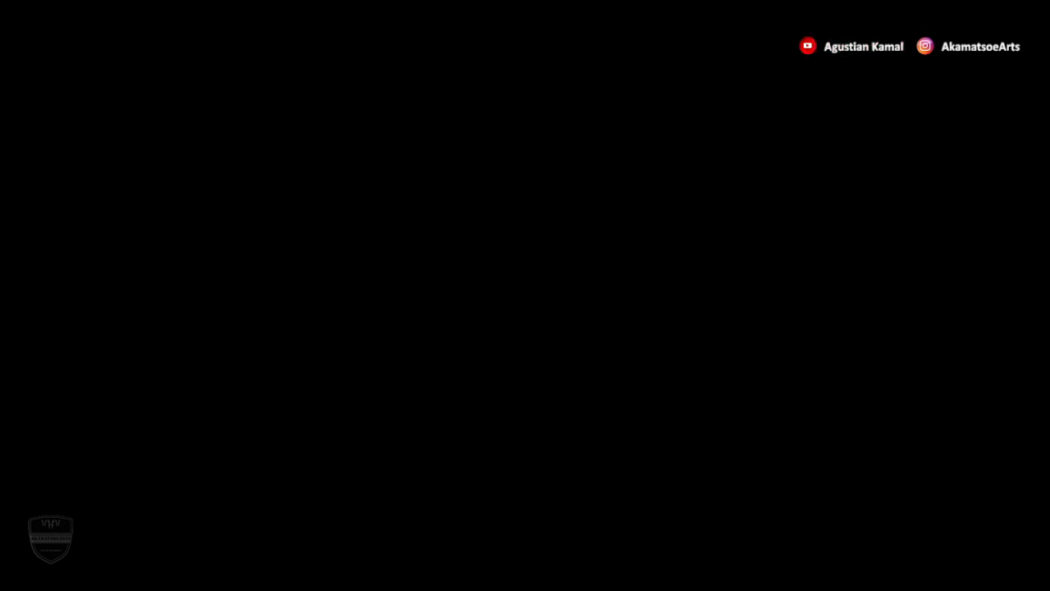